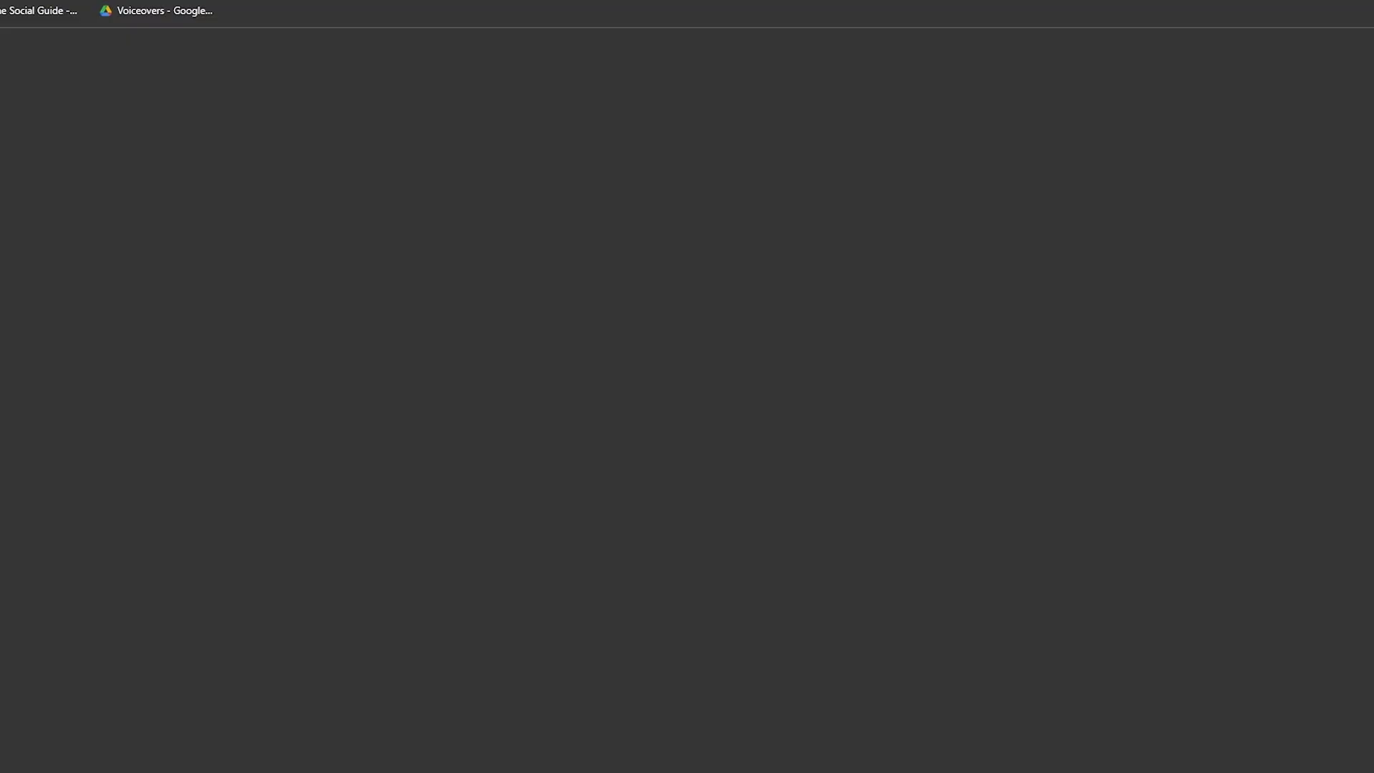
- Open Google Sheets in a new tab from the Google apps launcher
{"action": "left_click", "coordinate": [1335, 57]}
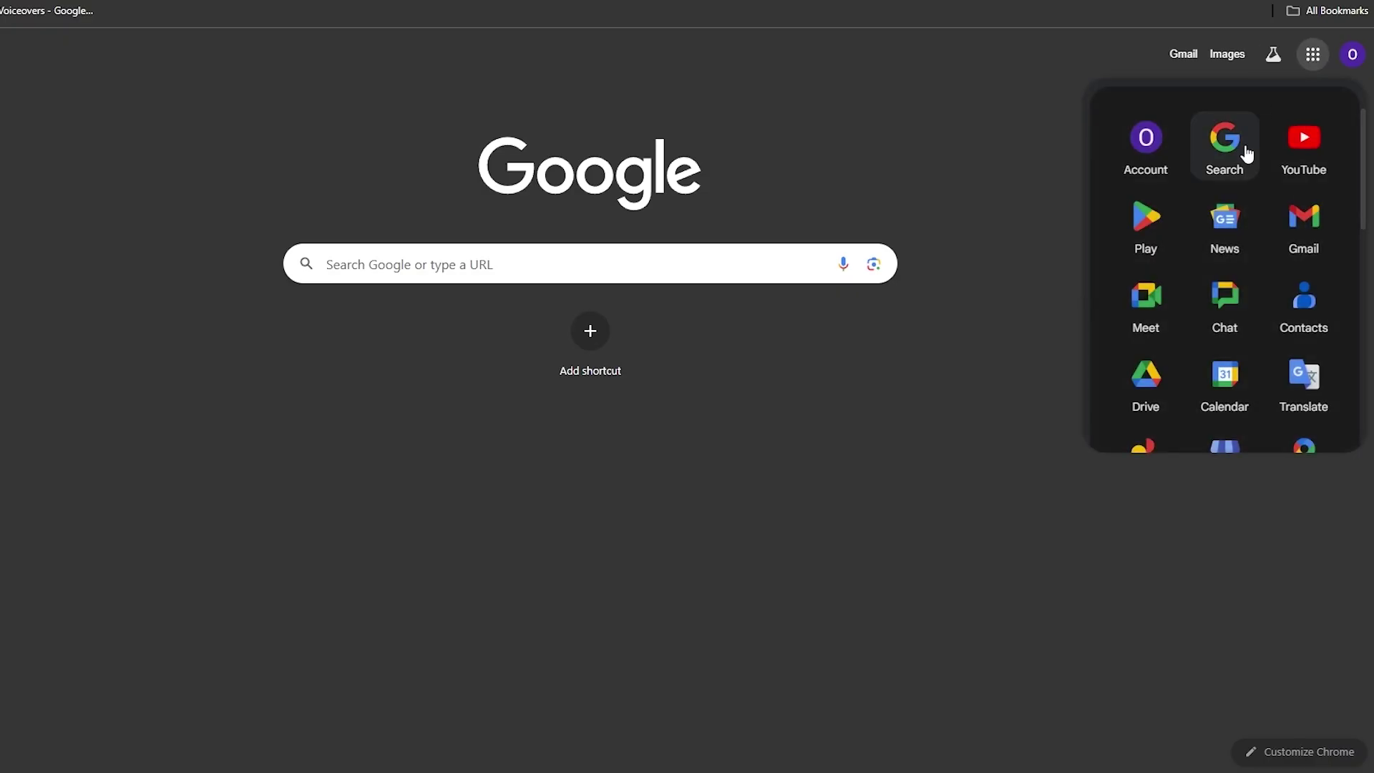
{"action": "scroll", "coordinate": [1188, 243], "scroll_direction": "down", "scroll_amount": 6}
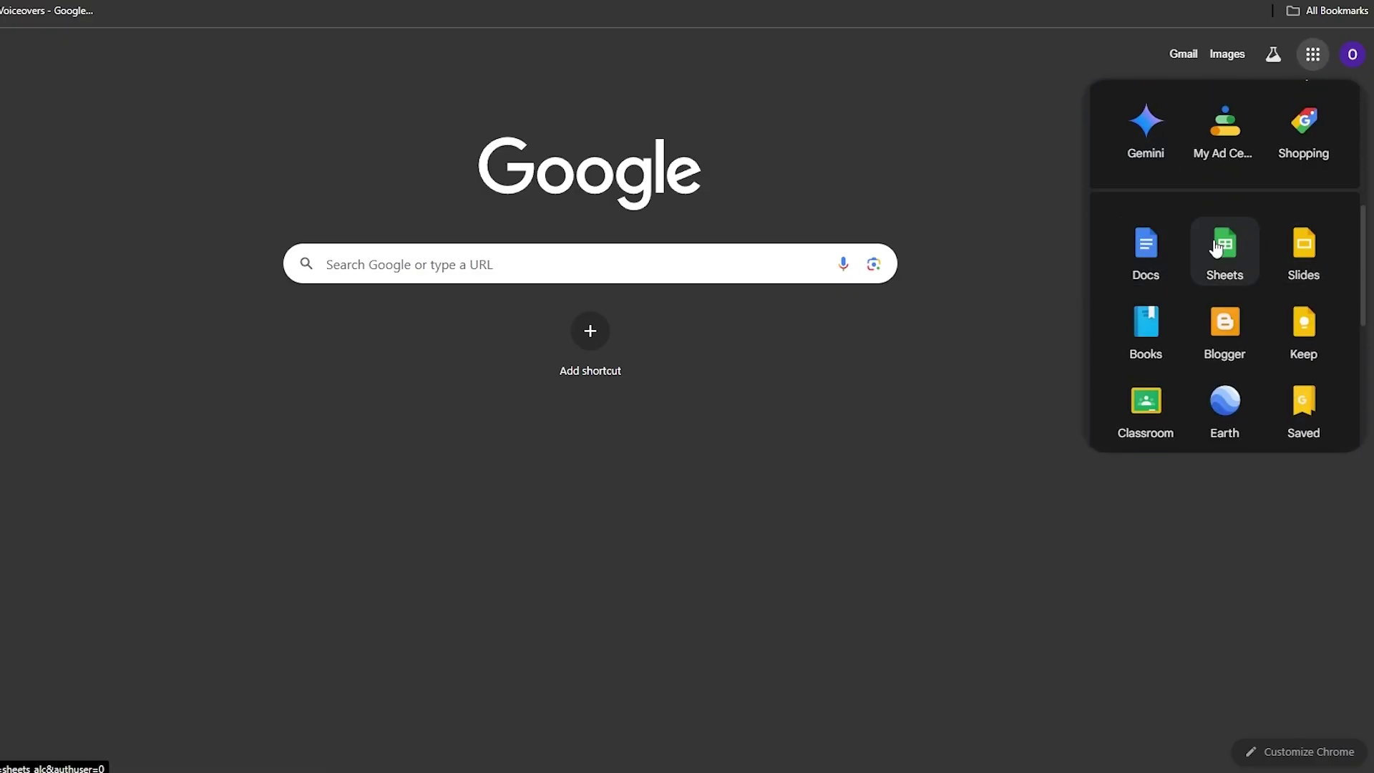
{"action": "right_click", "coordinate": [1236, 235]}
{"action": "left_click", "coordinate": [1213, 250]}
- Open Google Forms in a new tab as well and switch to the new tabs
{"action": "scroll", "coordinate": [1214, 258], "scroll_direction": "down", "scroll_amount": 4}
{"action": "scroll", "coordinate": [1216, 250], "scroll_direction": "down", "scroll_amount": 3}
{"action": "right_click", "coordinate": [1231, 156]}
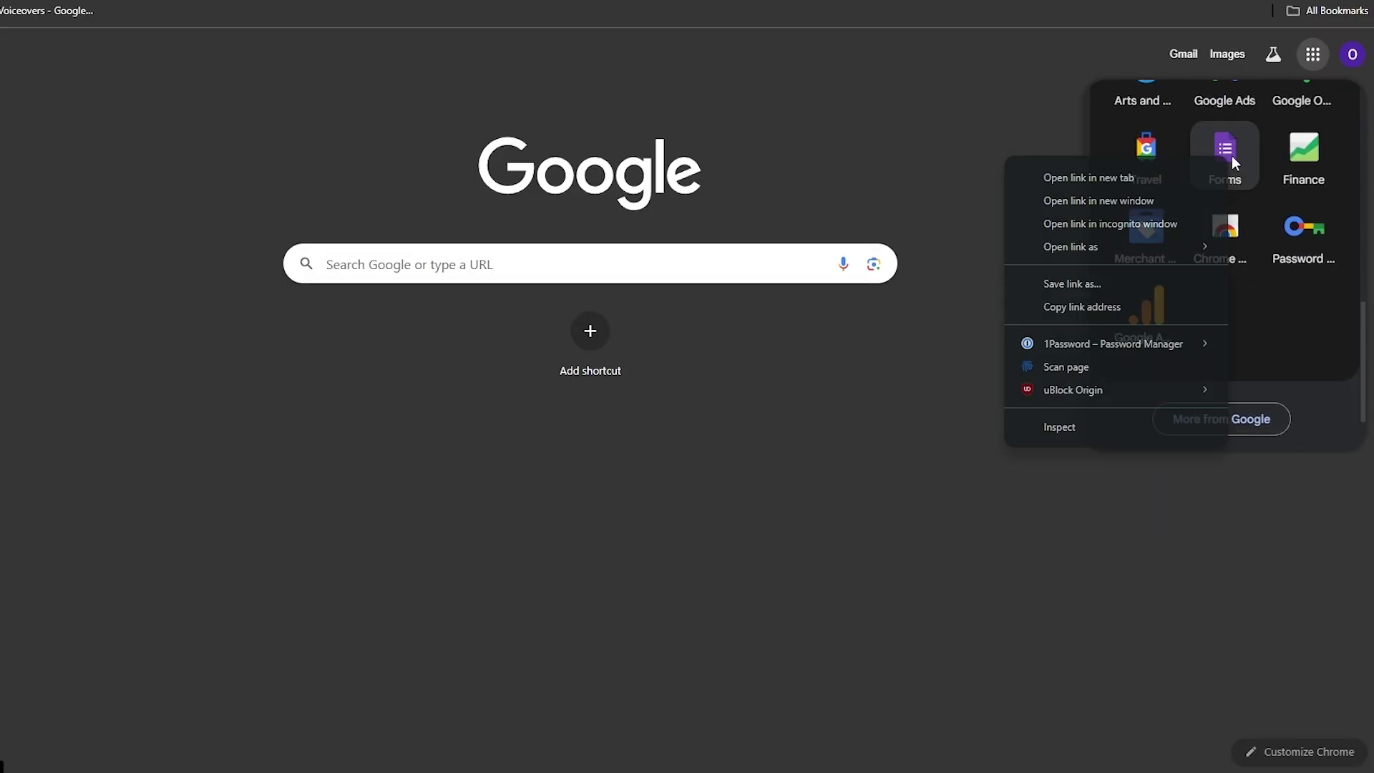
{"action": "left_click", "coordinate": [1209, 179]}
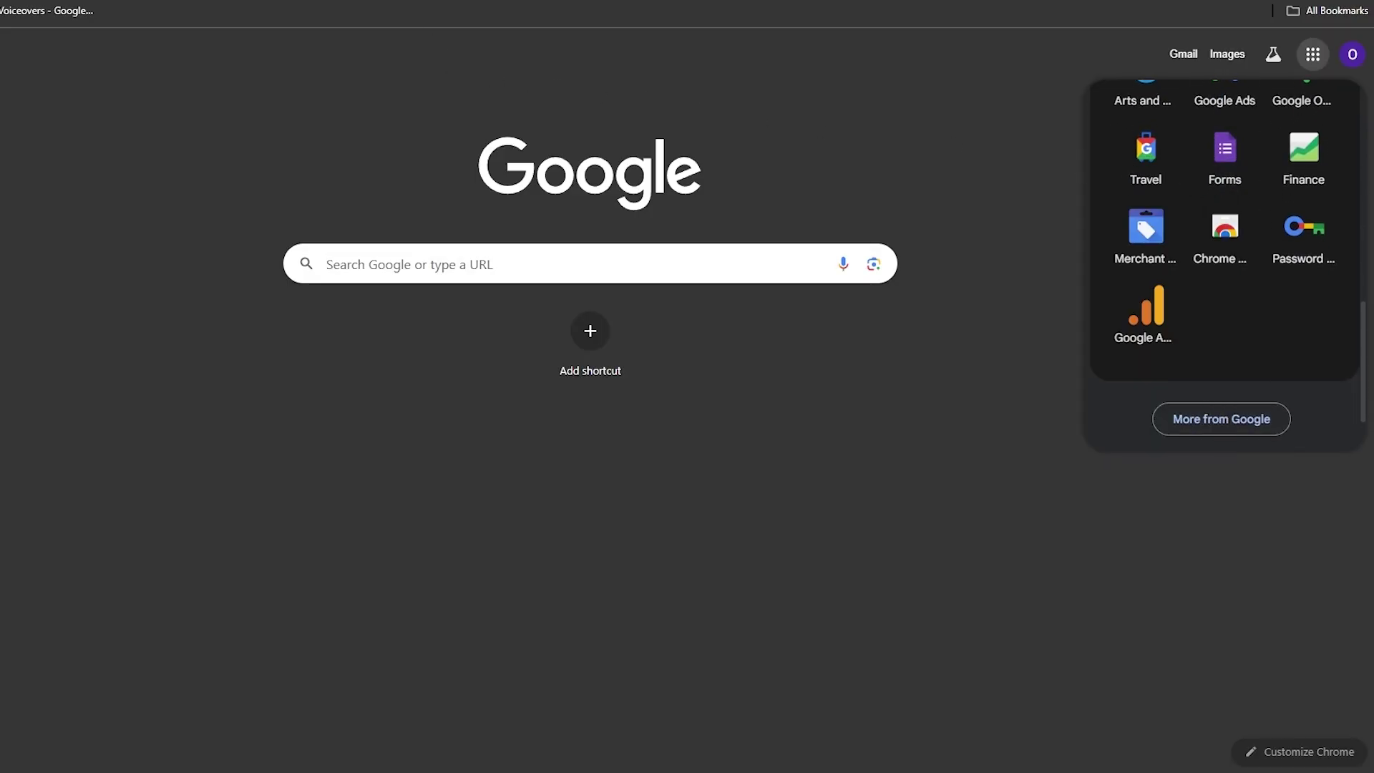
{"action": "key", "text": "ctrl+Tab"}
{"action": "key", "text": "ctrl+Tab"}
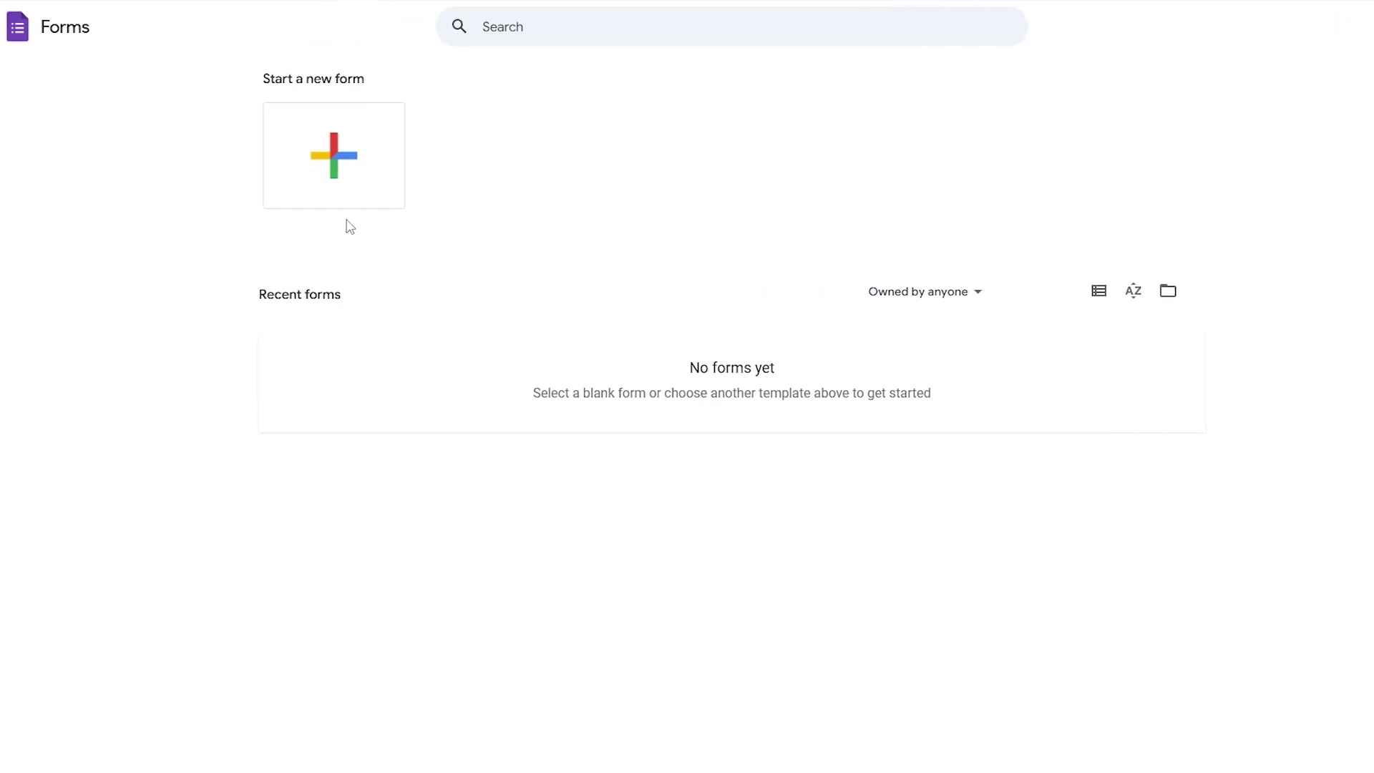
- Start a blank form, decline the Forms tour with No, thanks, and start a fresh blank form
{"action": "key", "text": "ctrl+shift+Tab"}
{"action": "key", "text": "ctrl+Tab"}
{"action": "left_click", "coordinate": [358, 166]}
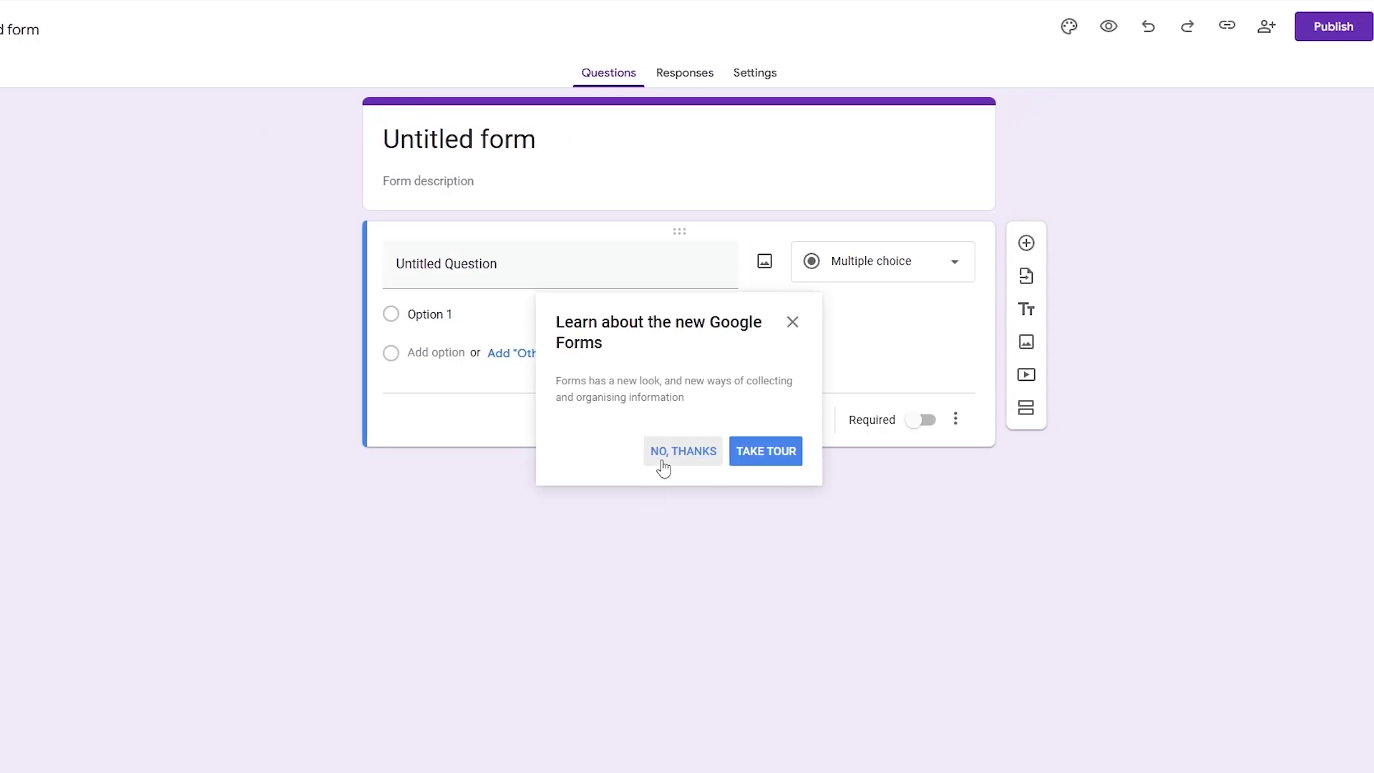
{"action": "left_click", "coordinate": [791, 323]}
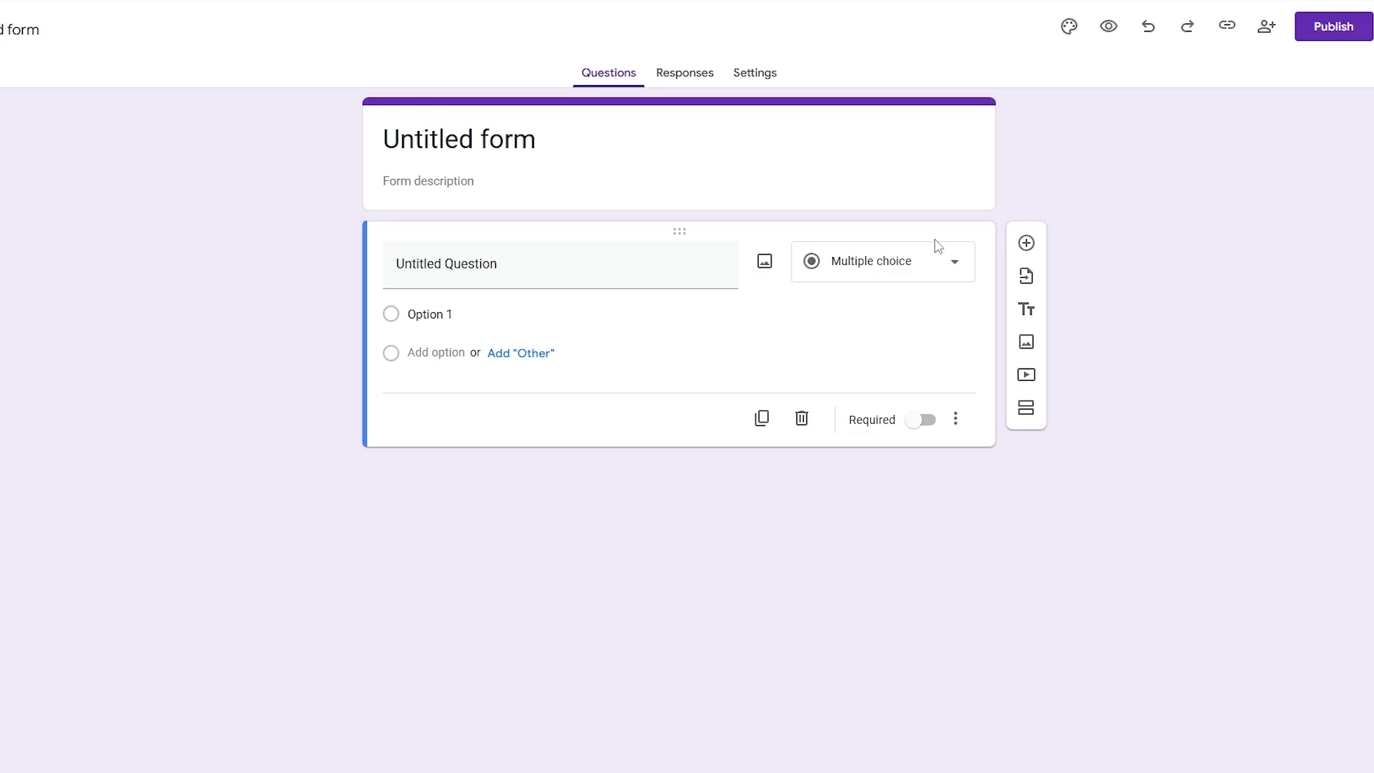
{"action": "key", "text": "alt+Left"}
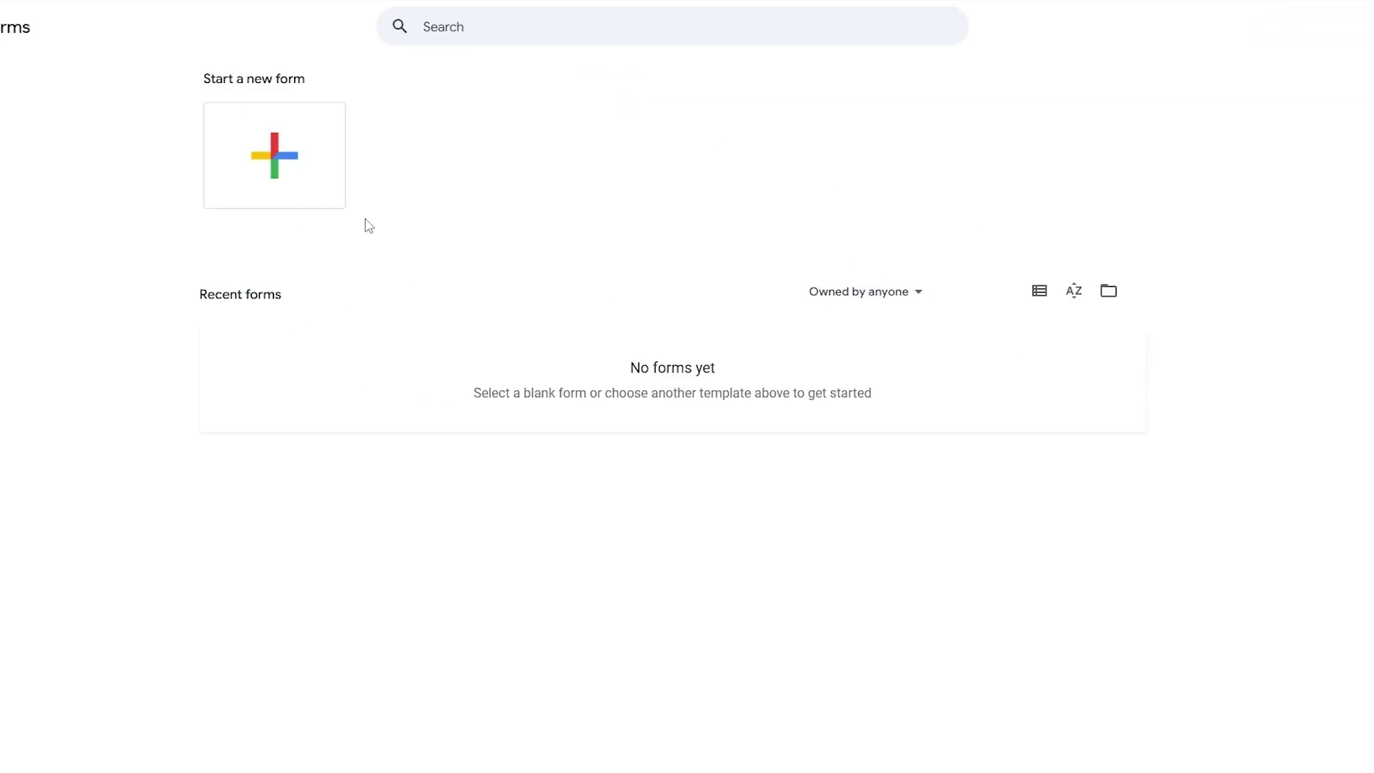
{"action": "left_click", "coordinate": [293, 176]}
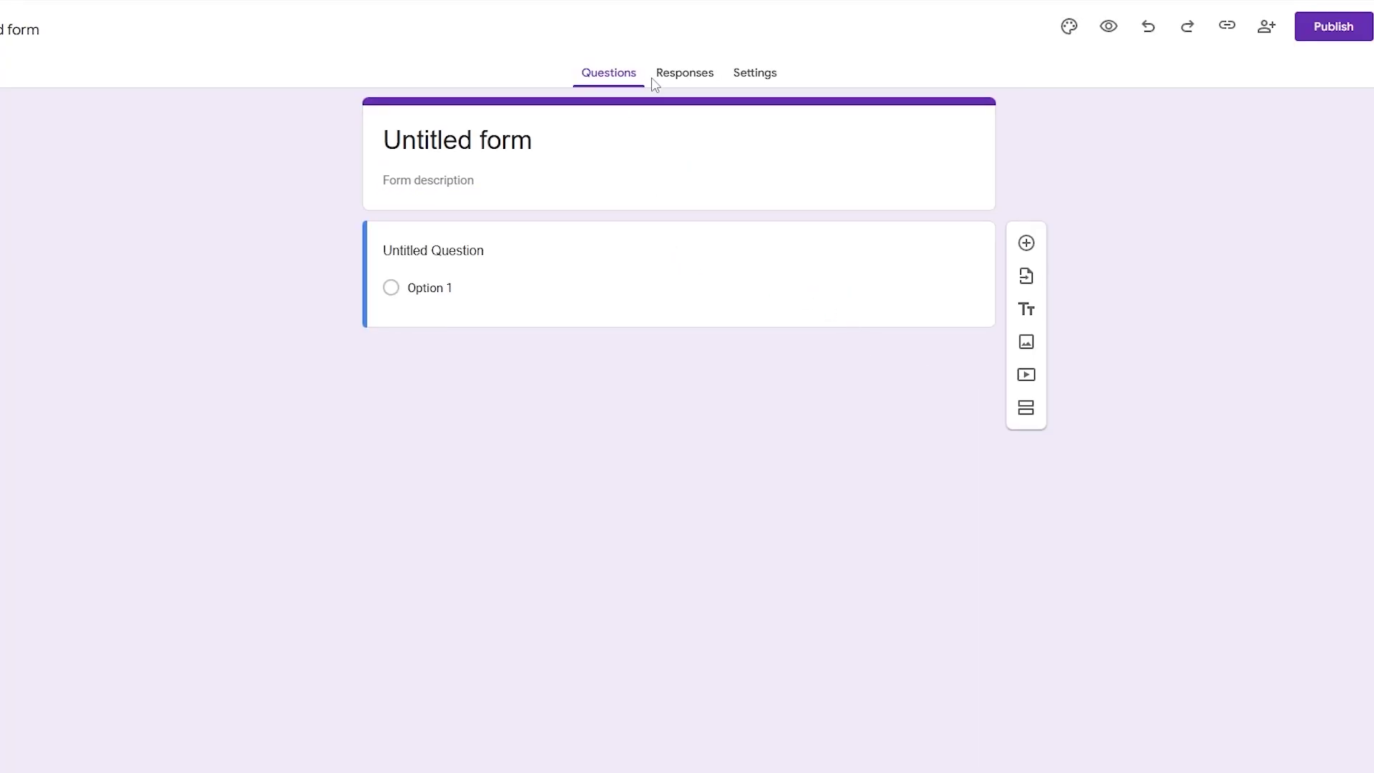
- Rename the form title to 'Intro'
{"action": "left_click", "coordinate": [517, 141]}
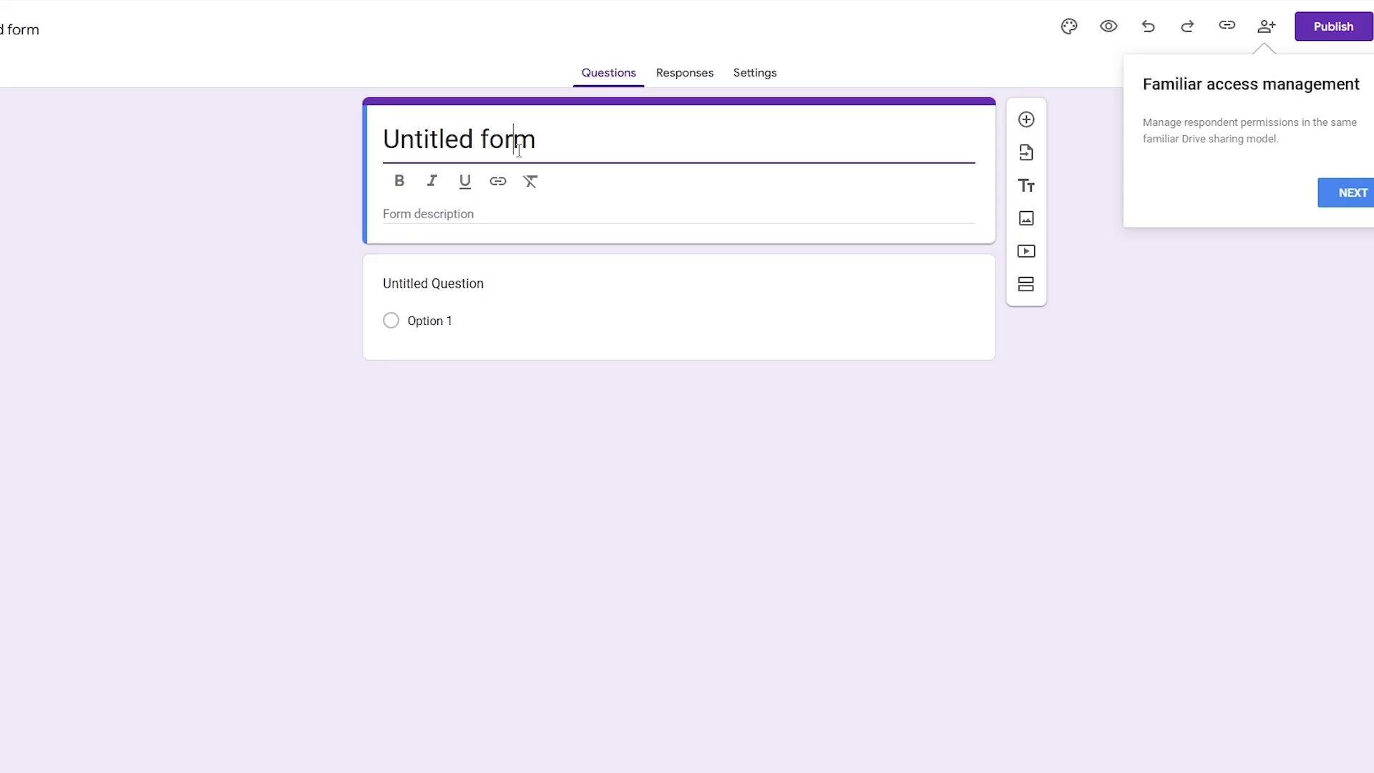
{"action": "triple_click", "coordinate": [525, 147]}
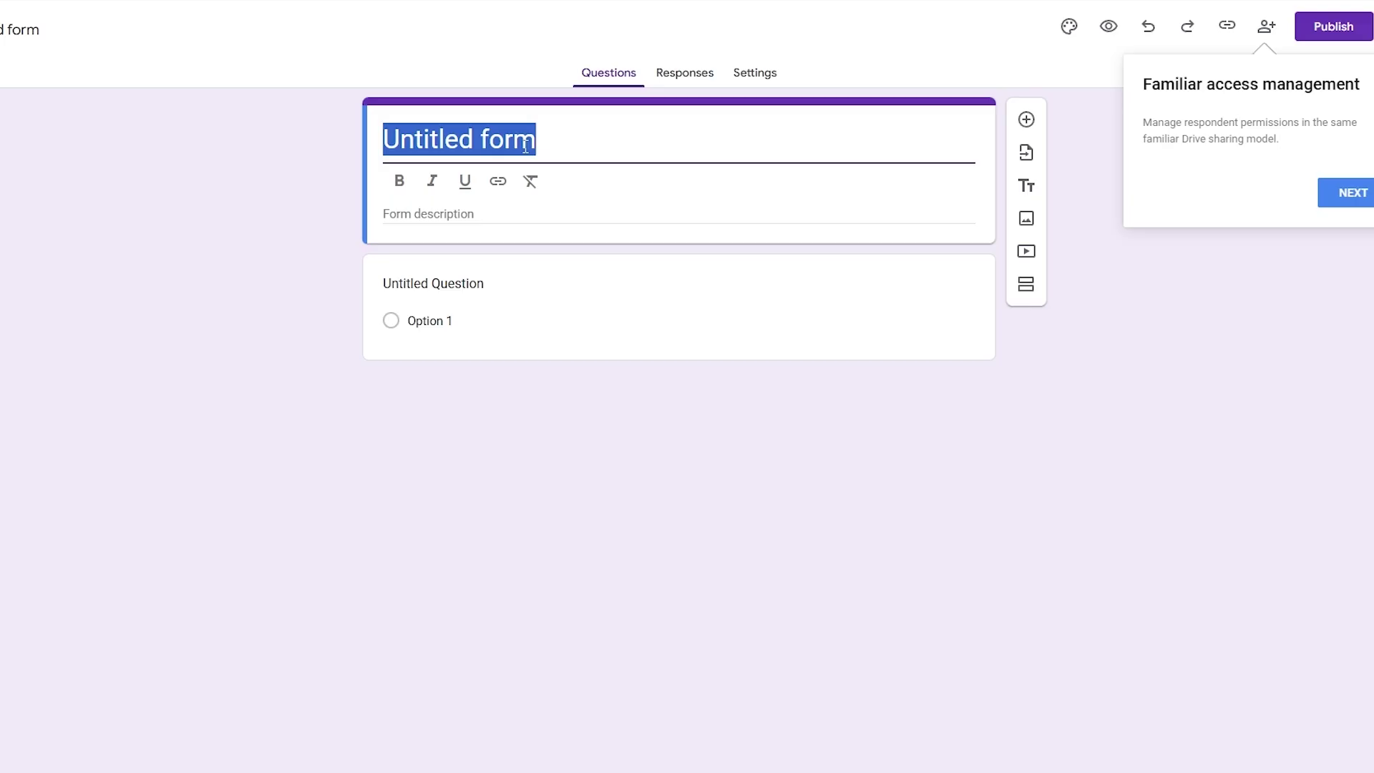
{"action": "type", "text": "Intro"}
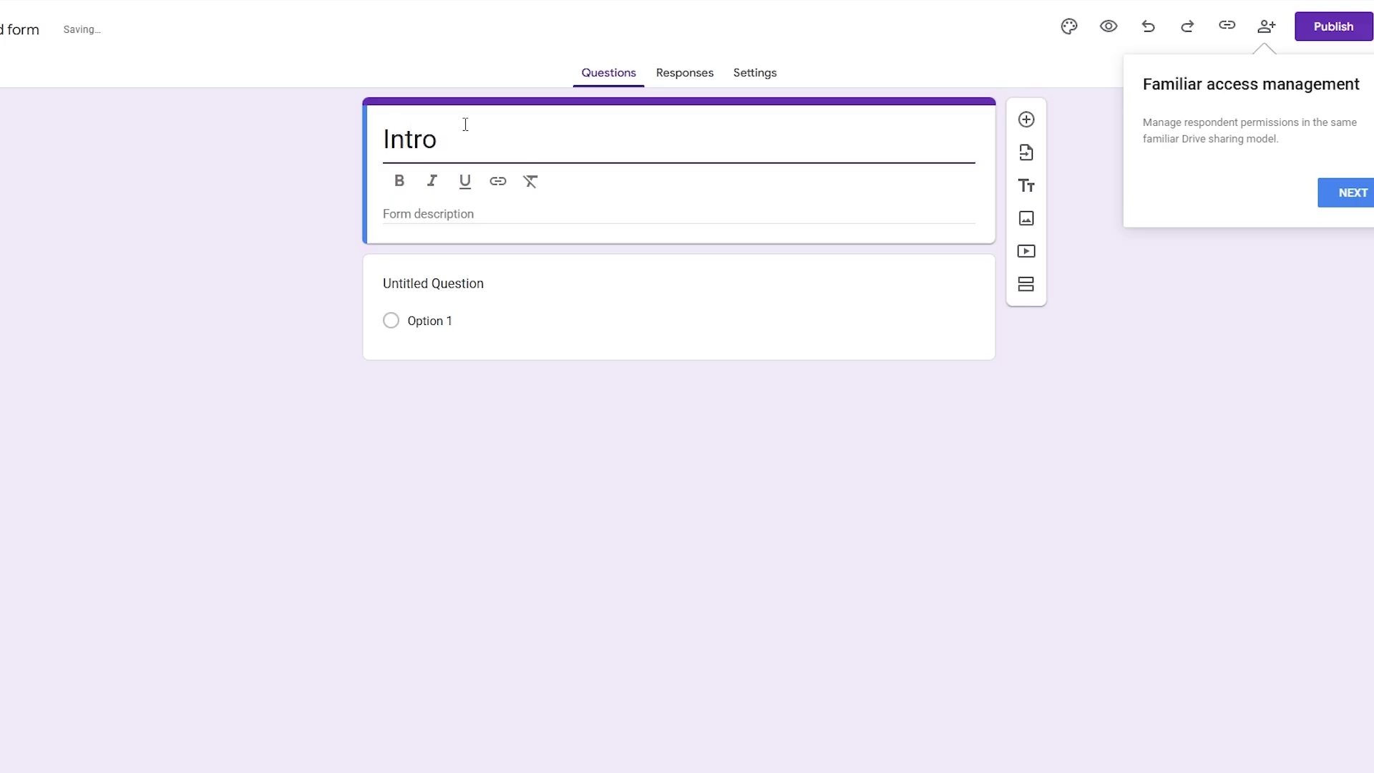
{"action": "left_click", "coordinate": [429, 249]}
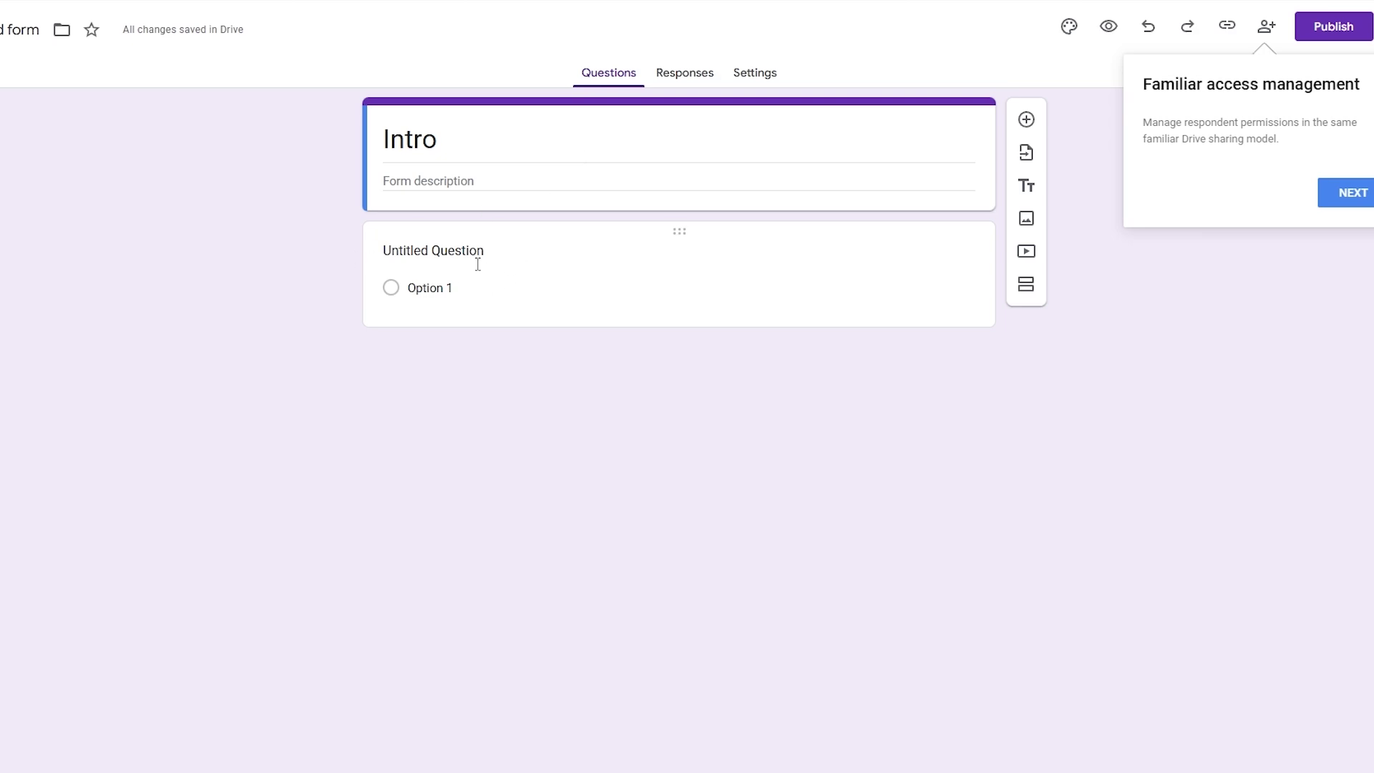
- Make the first question a required short-answer 'What Is Your Name?'
{"action": "left_click", "coordinate": [559, 285]}
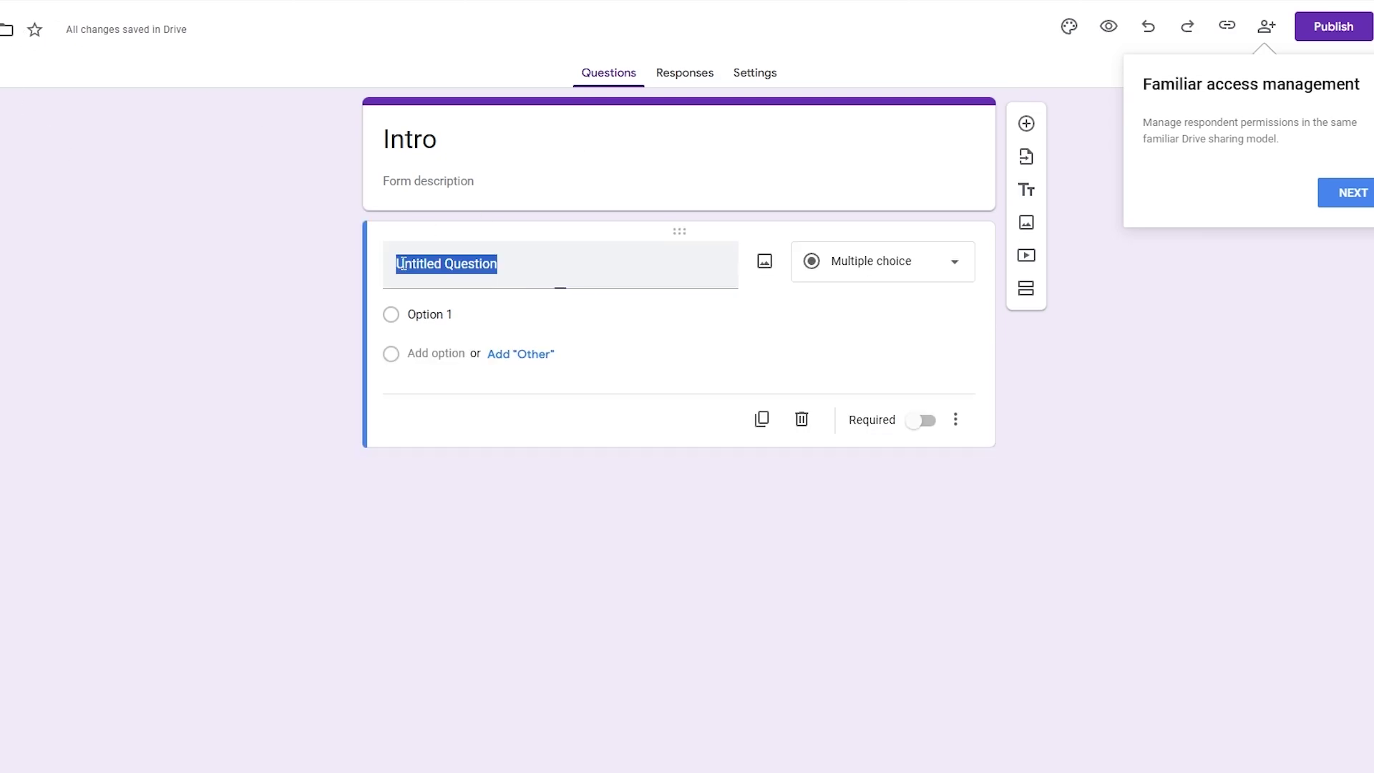
{"action": "type", "text": "What Is Your Name?"}
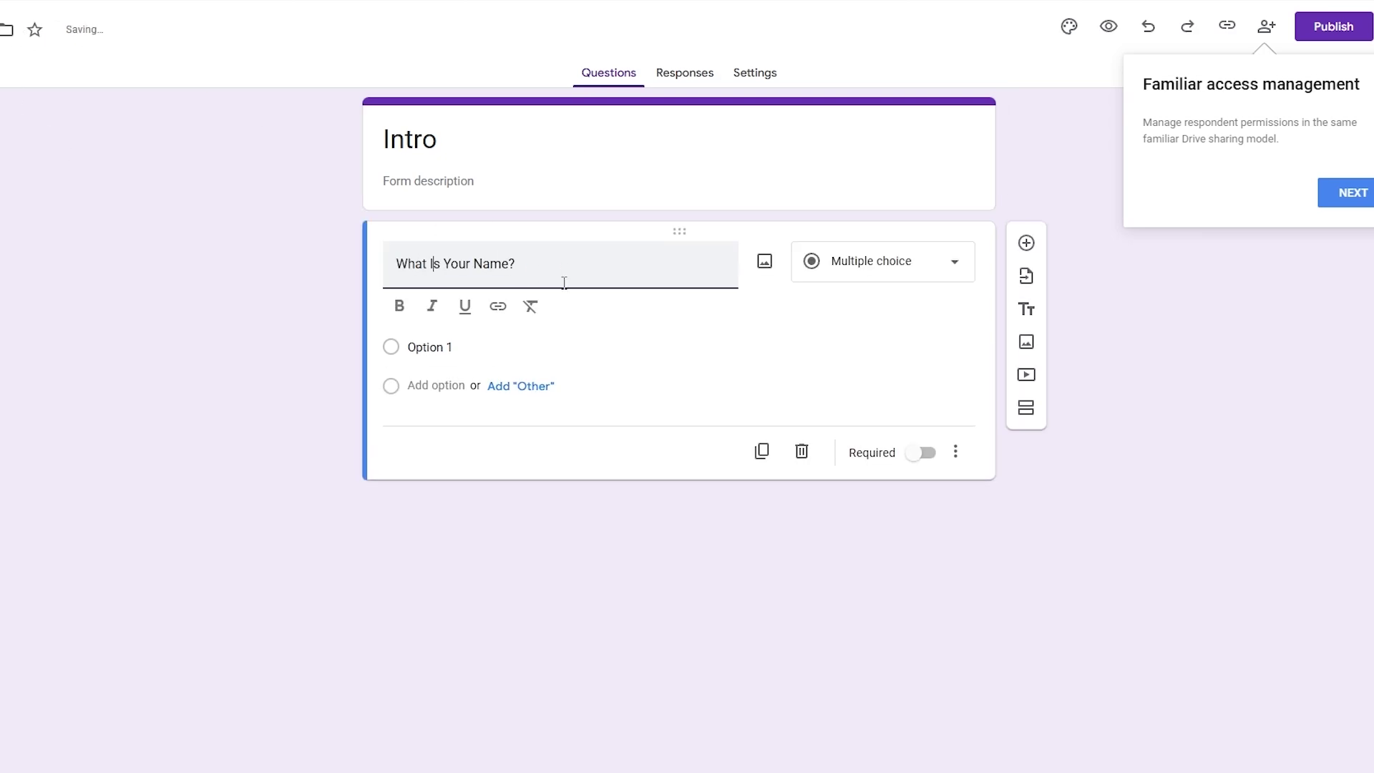
{"action": "left_click", "coordinate": [901, 261]}
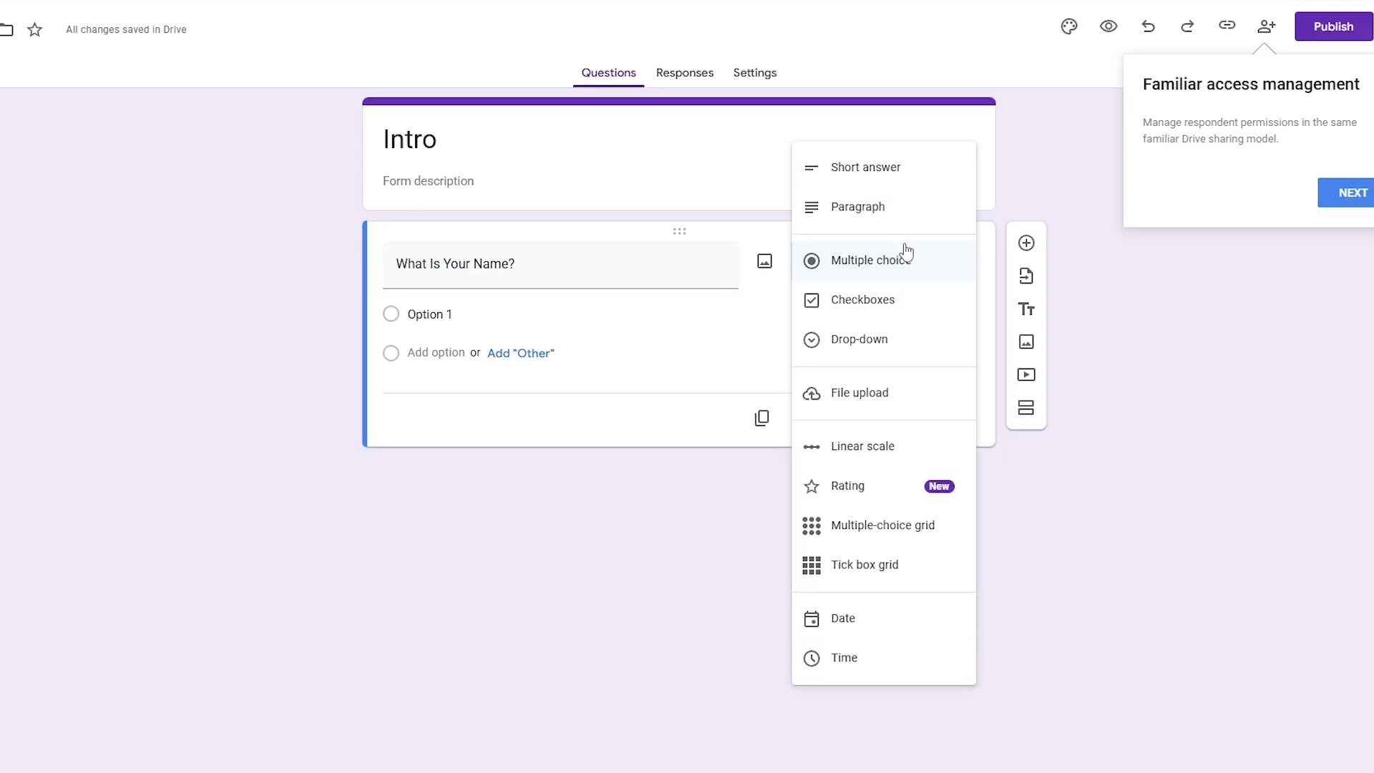
{"action": "left_click", "coordinate": [878, 181]}
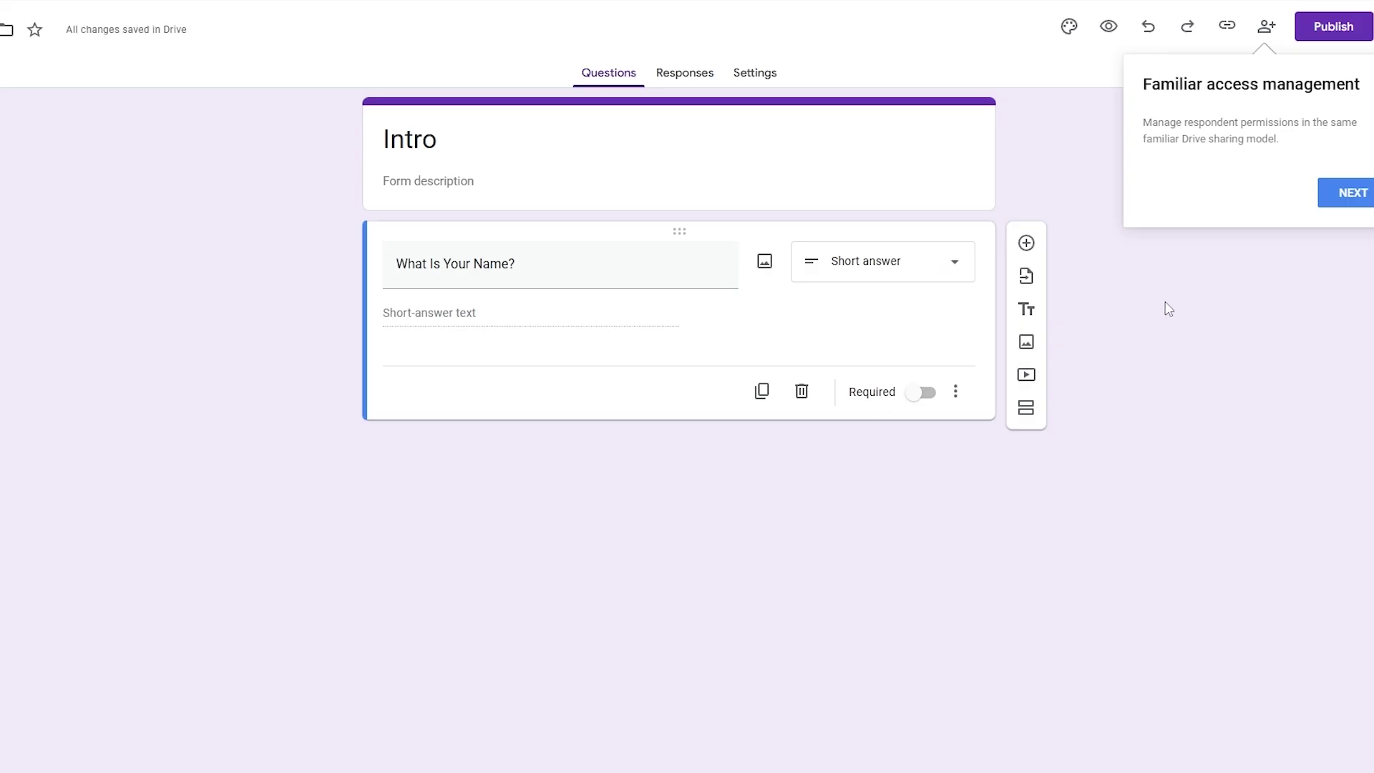
{"action": "left_click", "coordinate": [921, 396]}
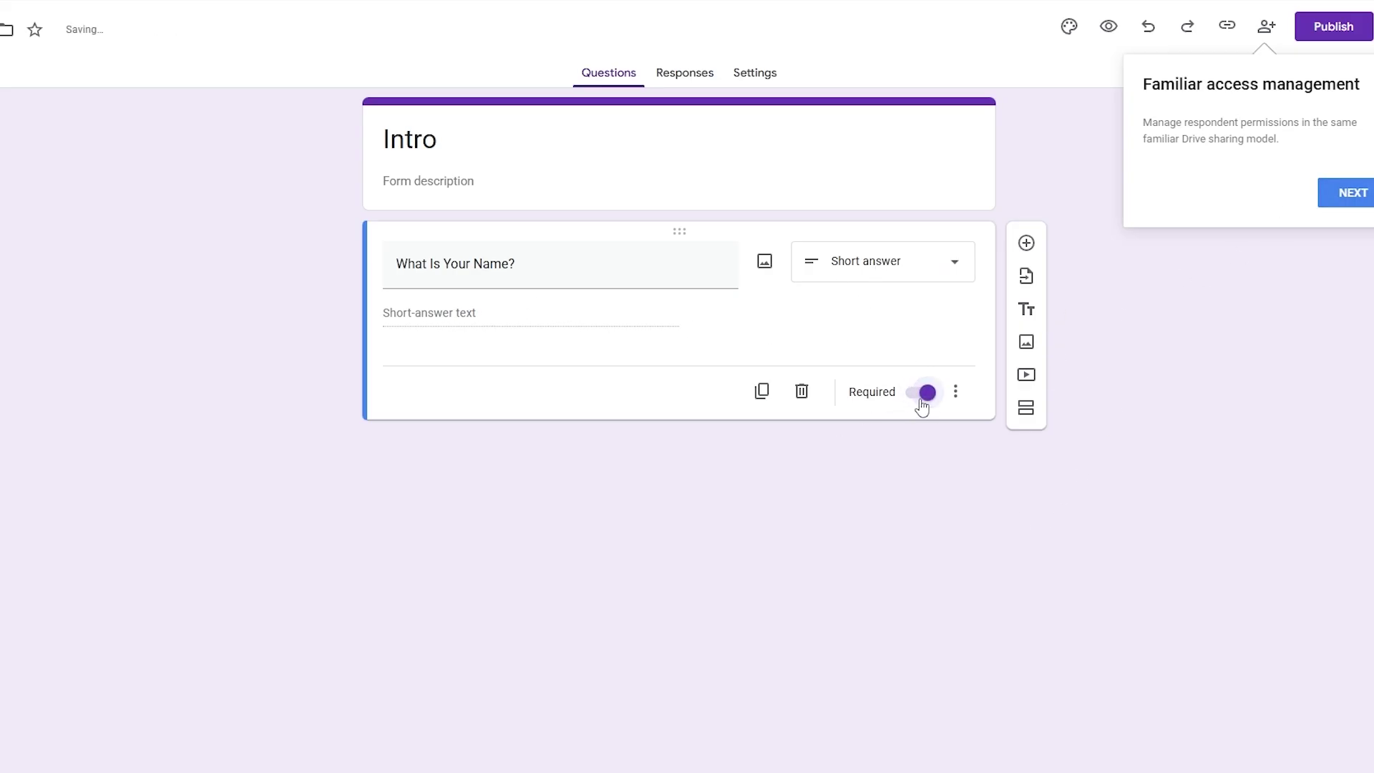
- Add a new question and keep the name question at the top of the form
{"action": "left_click", "coordinate": [1026, 243]}
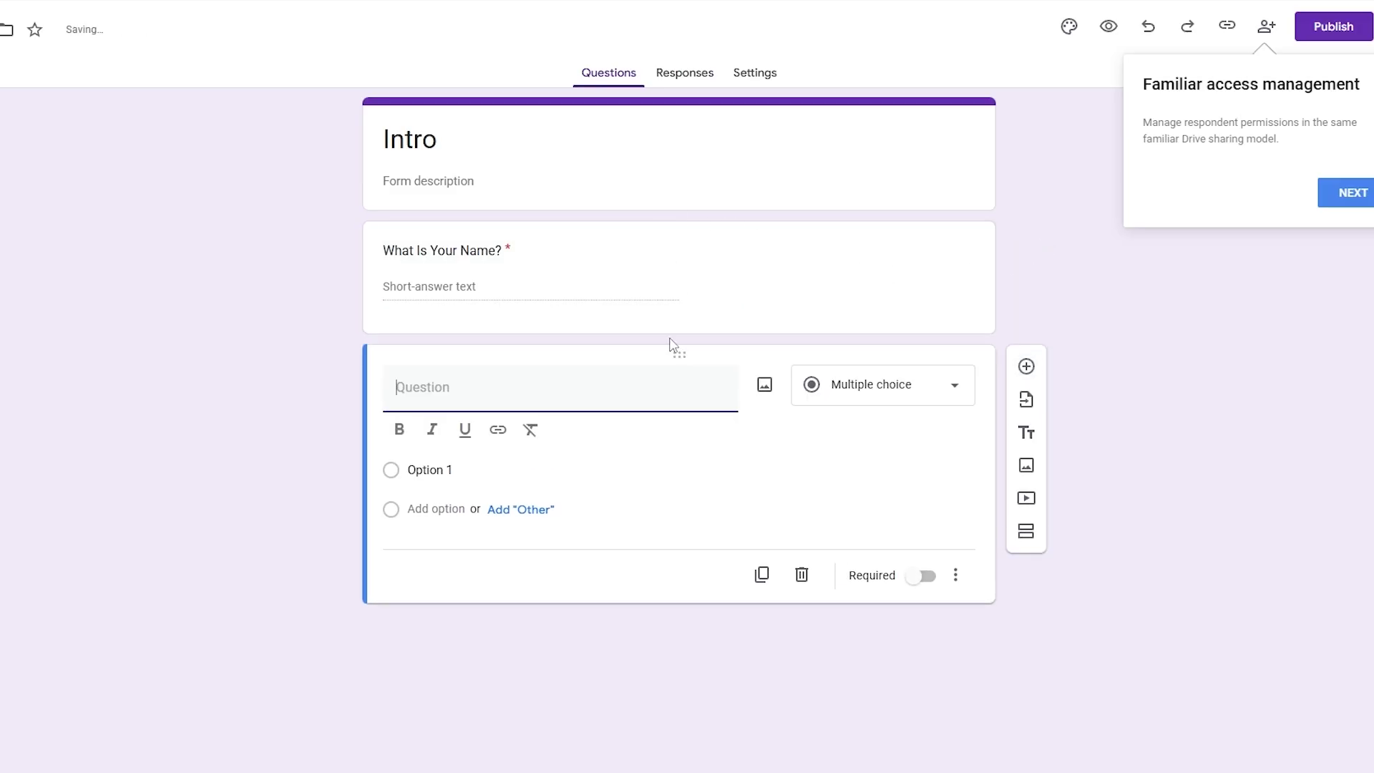
{"action": "left_click_drag", "start_coordinate": [682, 358], "coordinate": [715, 229]}
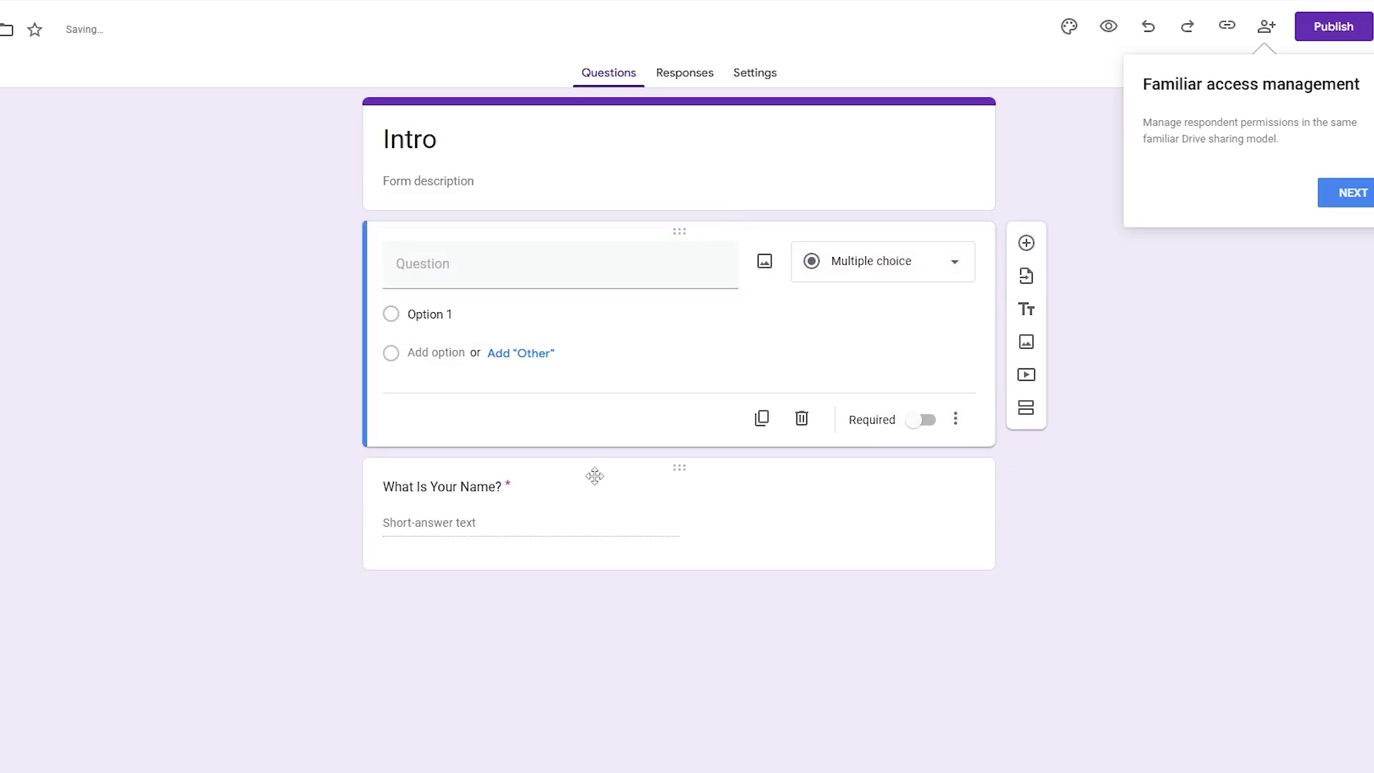
{"action": "left_click", "coordinate": [611, 513]}
{"action": "left_click", "coordinate": [613, 239]}
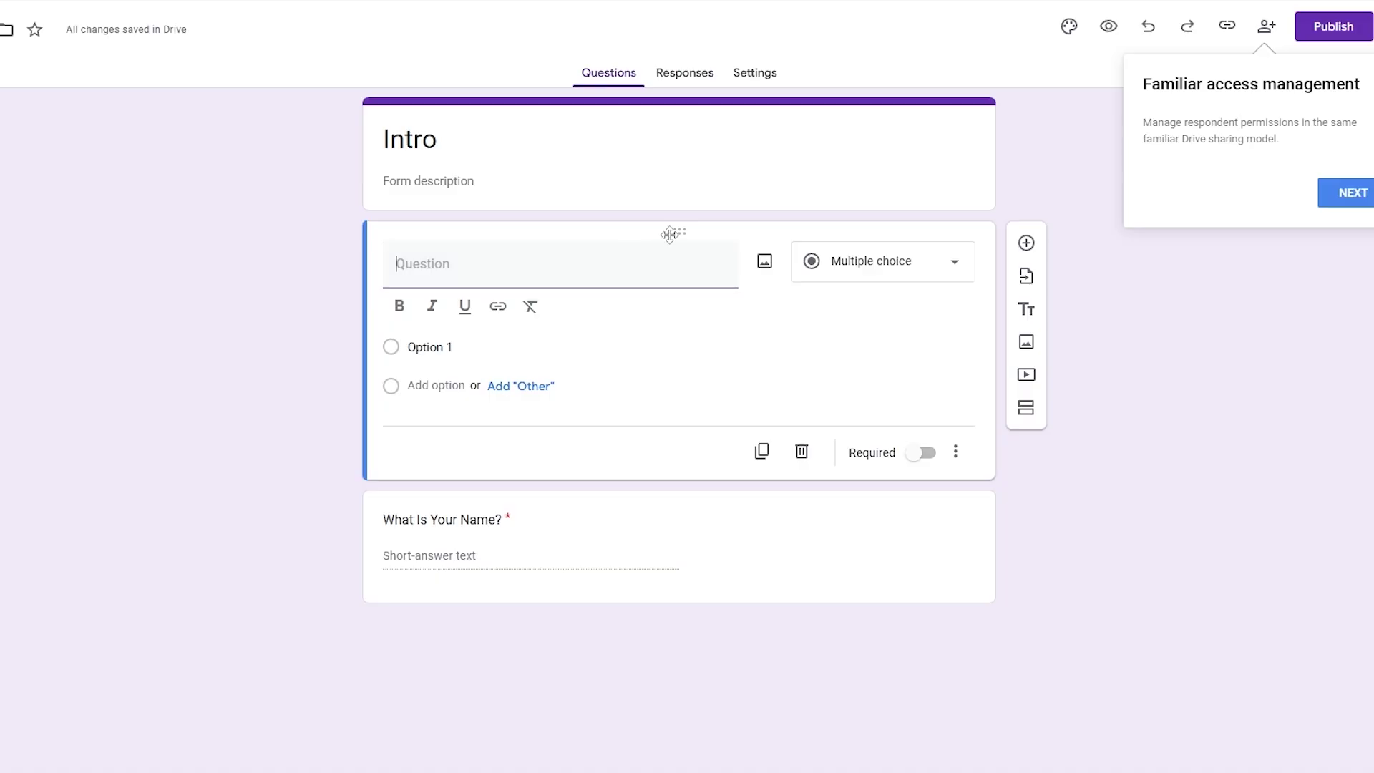
{"action": "left_click_drag", "start_coordinate": [635, 566], "coordinate": [692, 228]}
- Make the new question short-answer 'What Is your Age?', then add 'Where Did you Hear About US'
{"action": "left_click", "coordinate": [470, 479]}
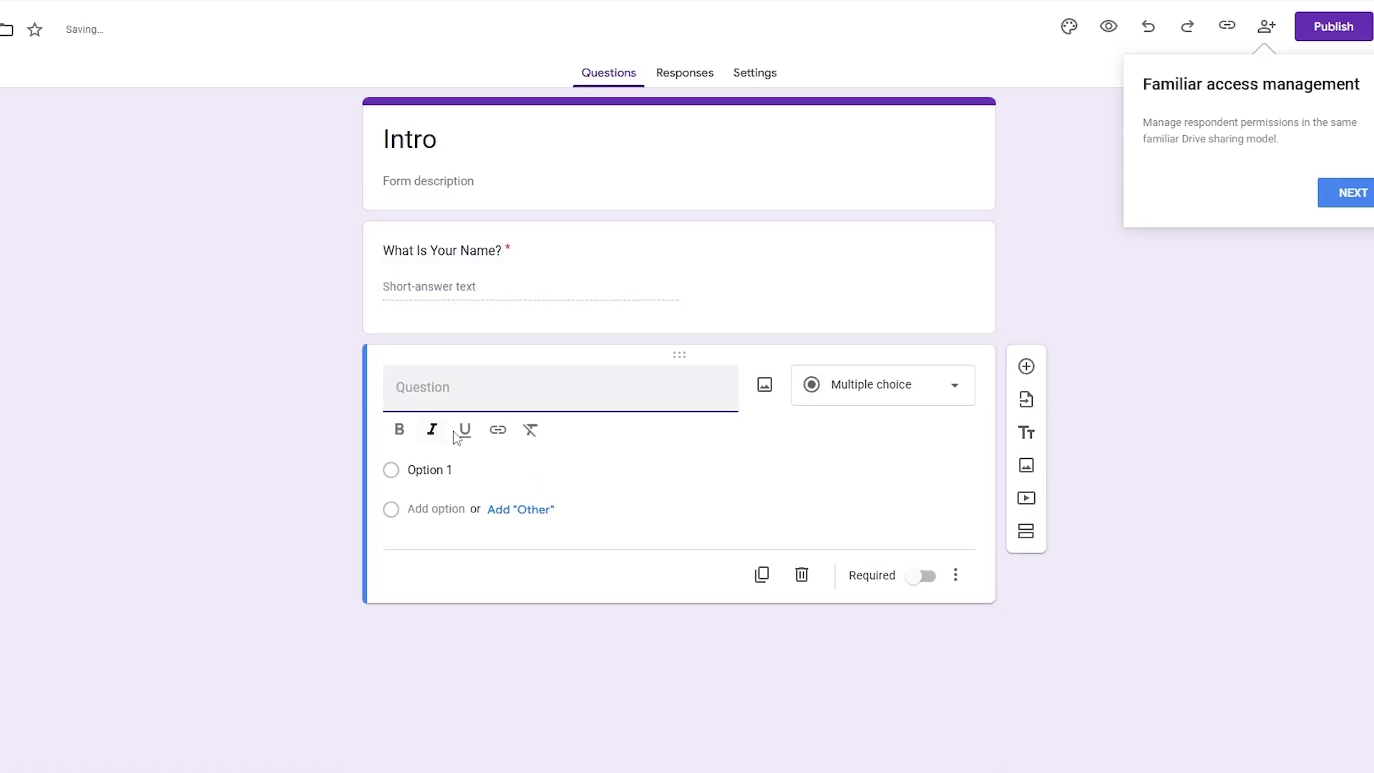
{"action": "type", "text": "What Is your"}
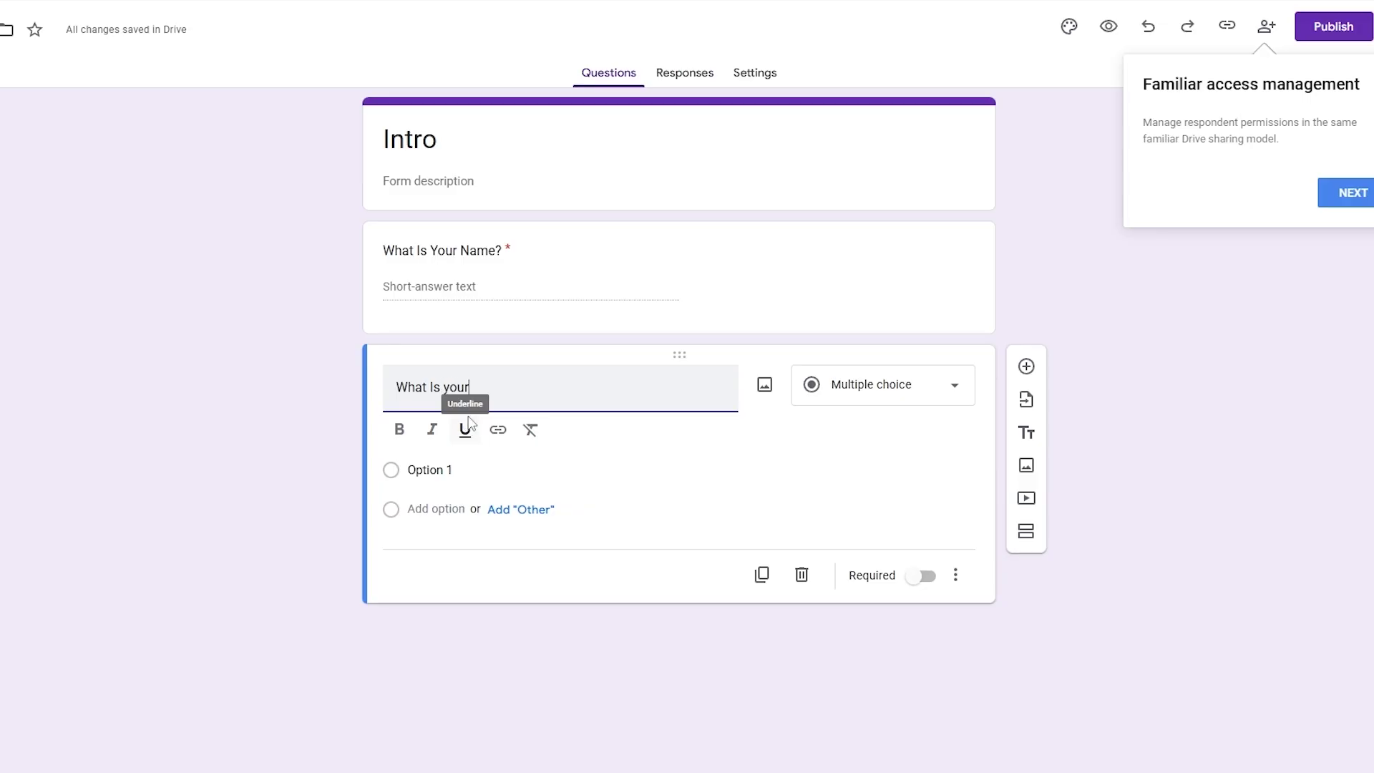
{"action": "type", "text": " Age?"}
{"action": "left_click", "coordinate": [883, 384]}
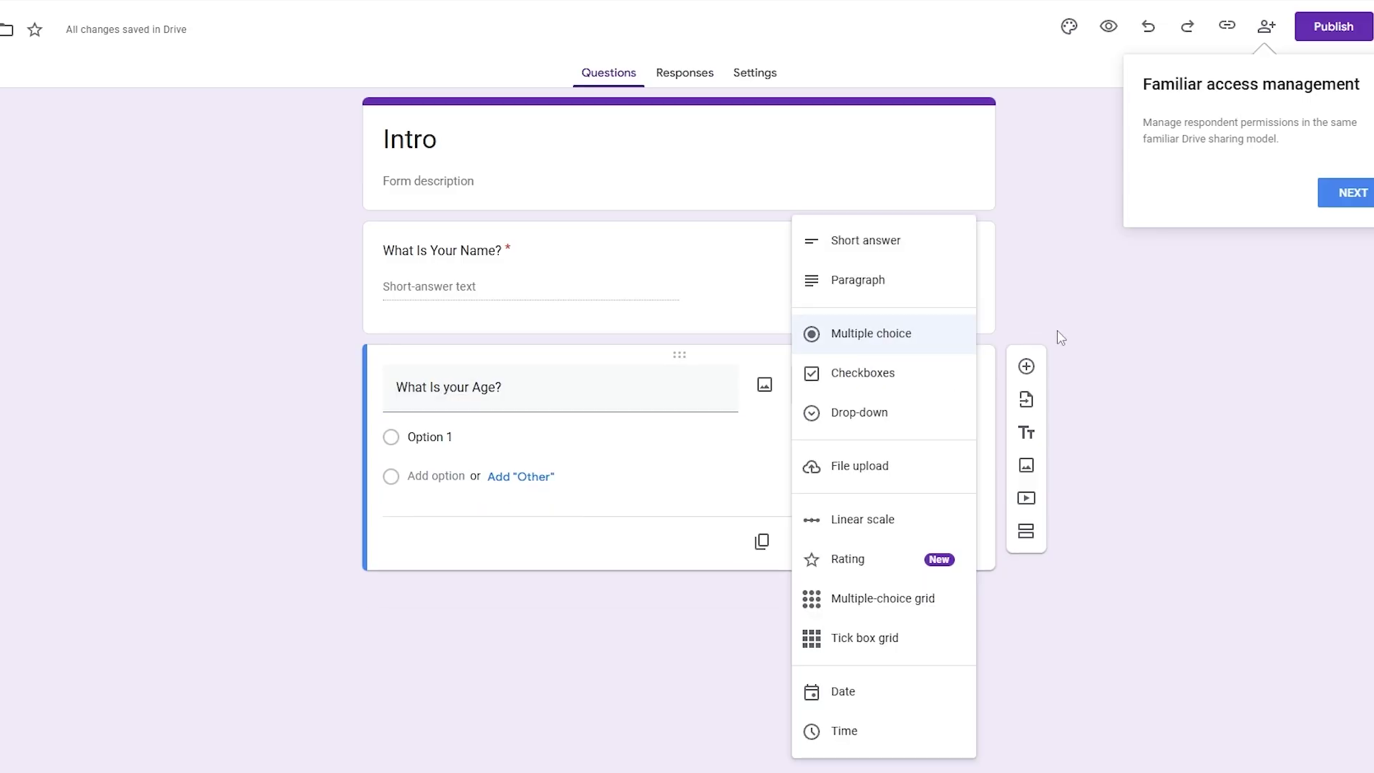
{"action": "left_click", "coordinate": [891, 248]}
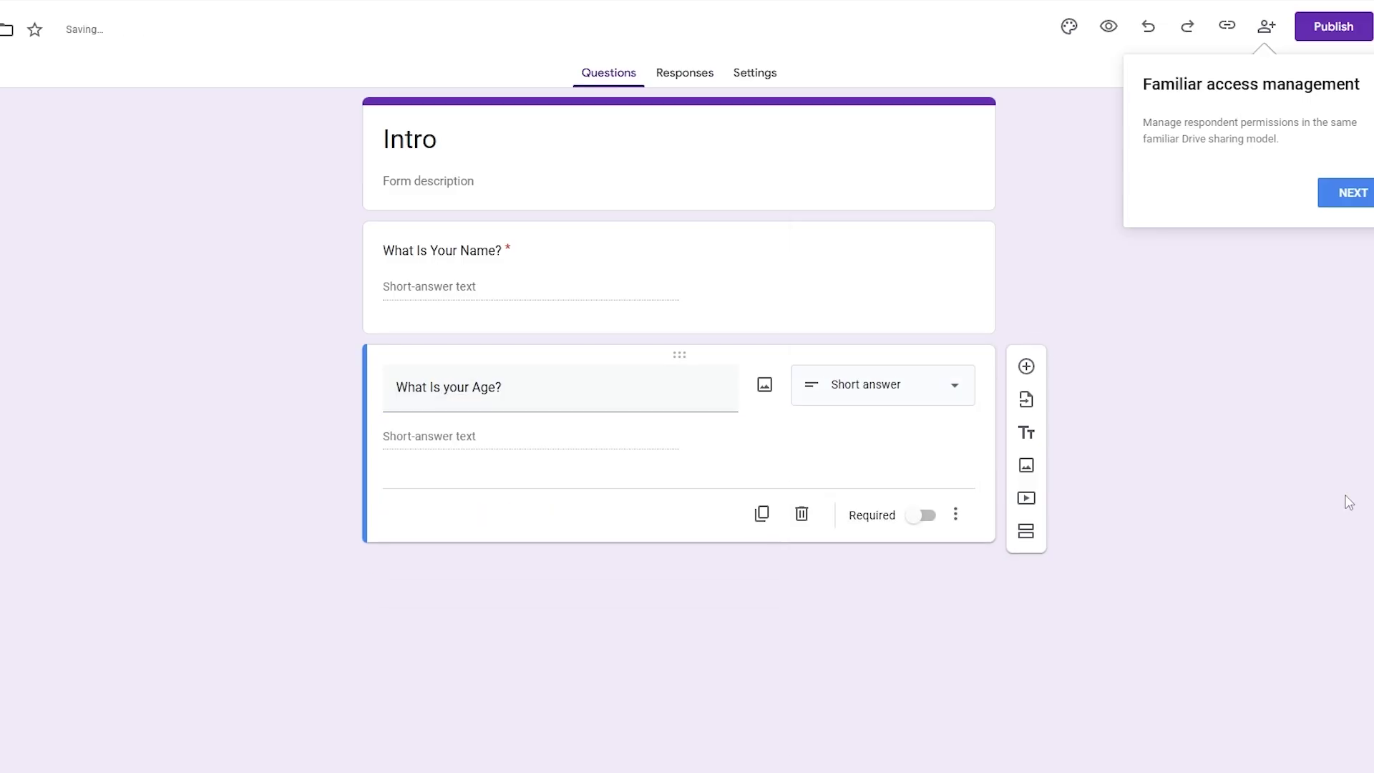
{"action": "left_click", "coordinate": [1027, 366]}
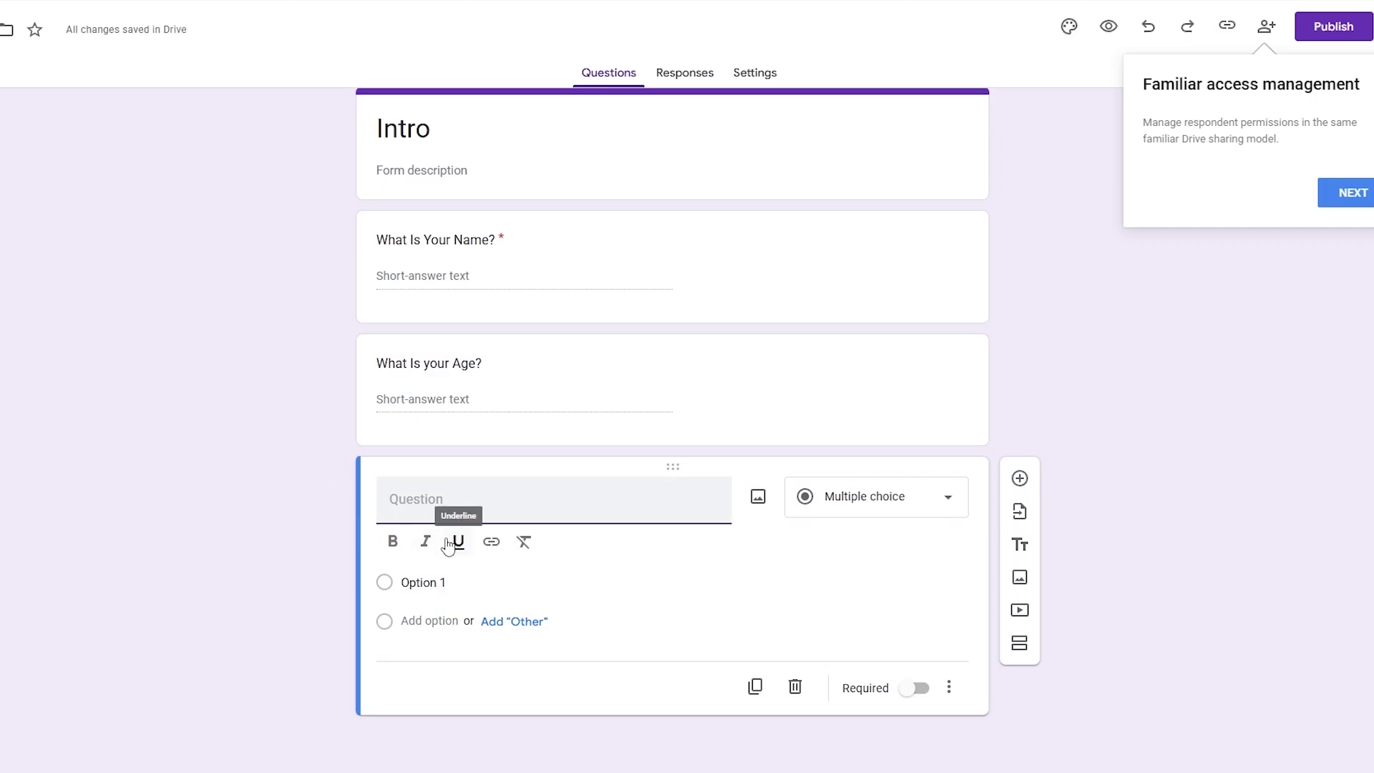
{"action": "type", "text": "Where Did you Hear About US"}
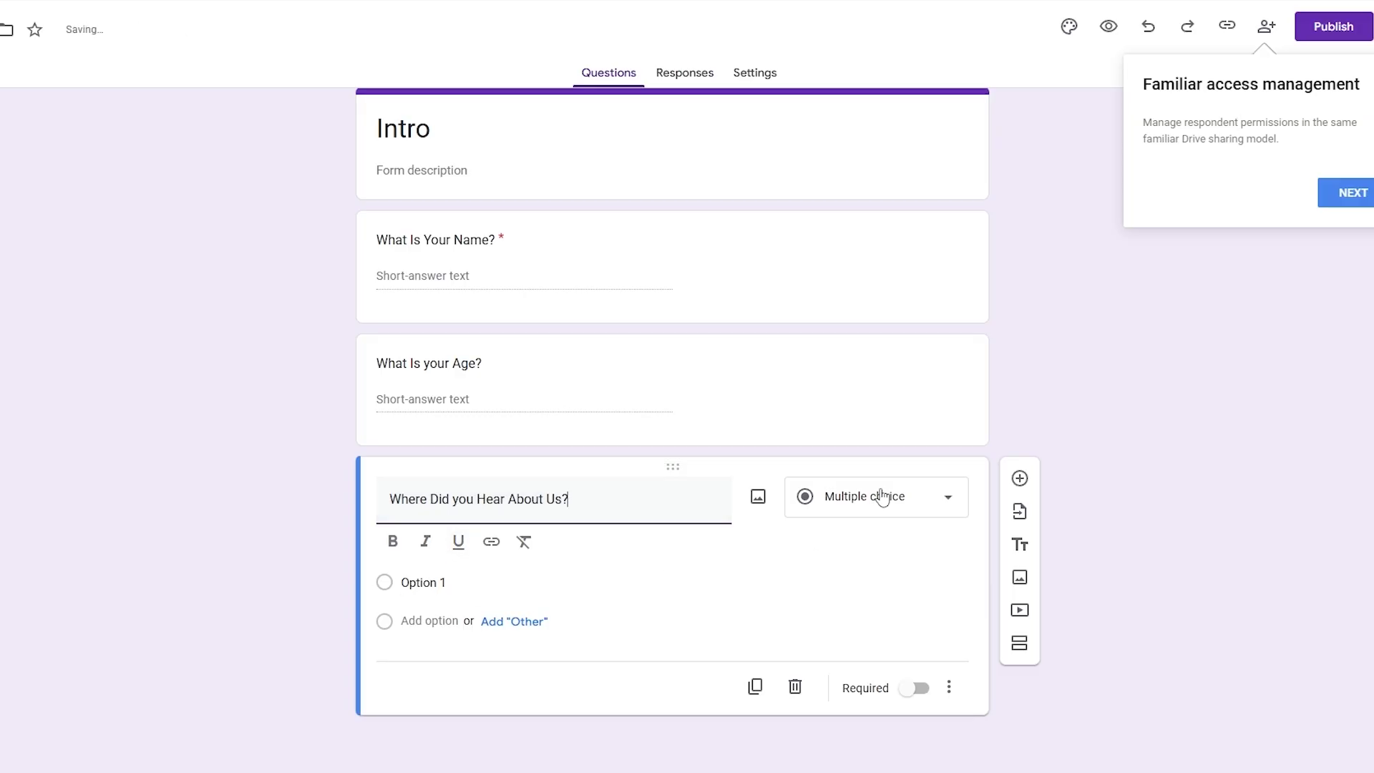
- Give the source question options Youtube, Tiktok, Instagram, X, Others, plus an Other choice
{"action": "left_click", "coordinate": [880, 495]}
{"action": "left_click", "coordinate": [413, 565]}
{"action": "type", "text": "Y"}
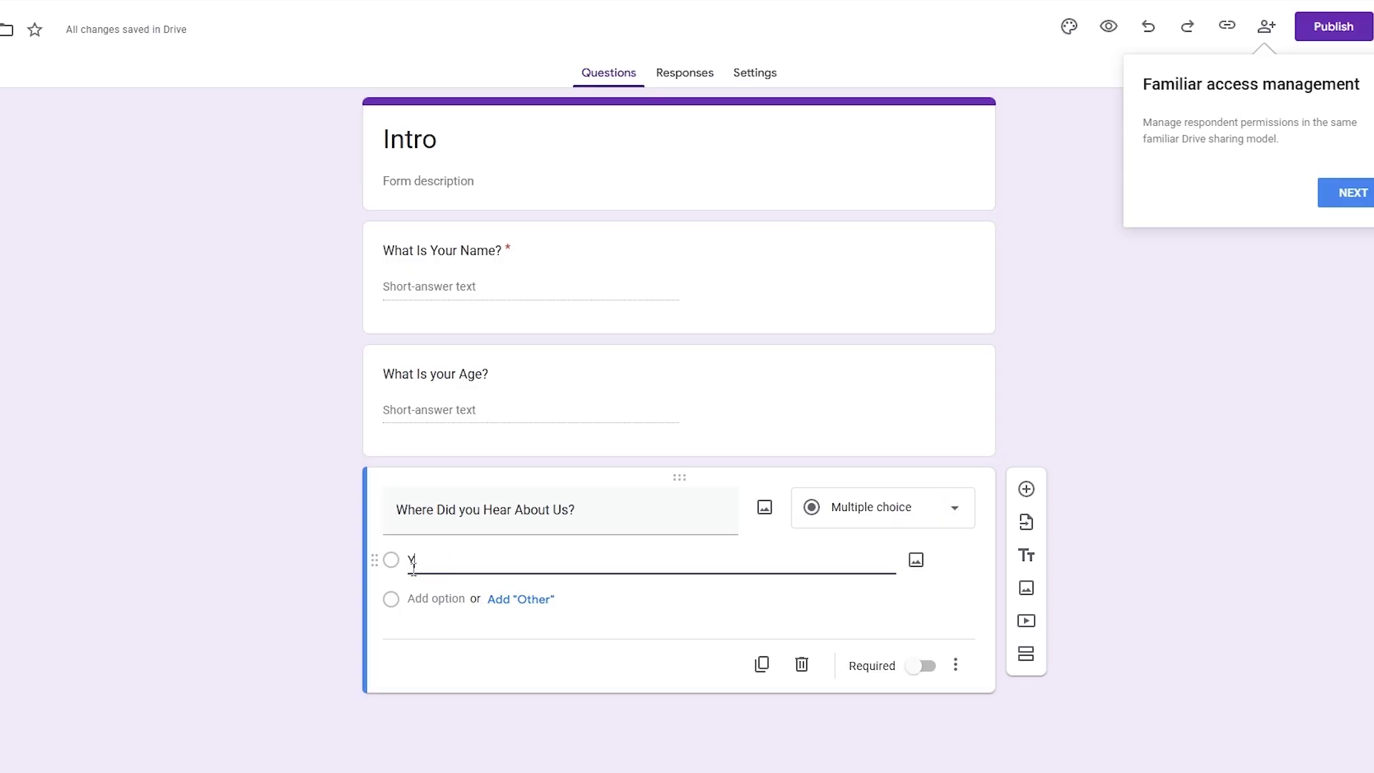
{"action": "type", "text": "outube"}
{"action": "key", "text": "Return"}
{"action": "type", "text": "T"}
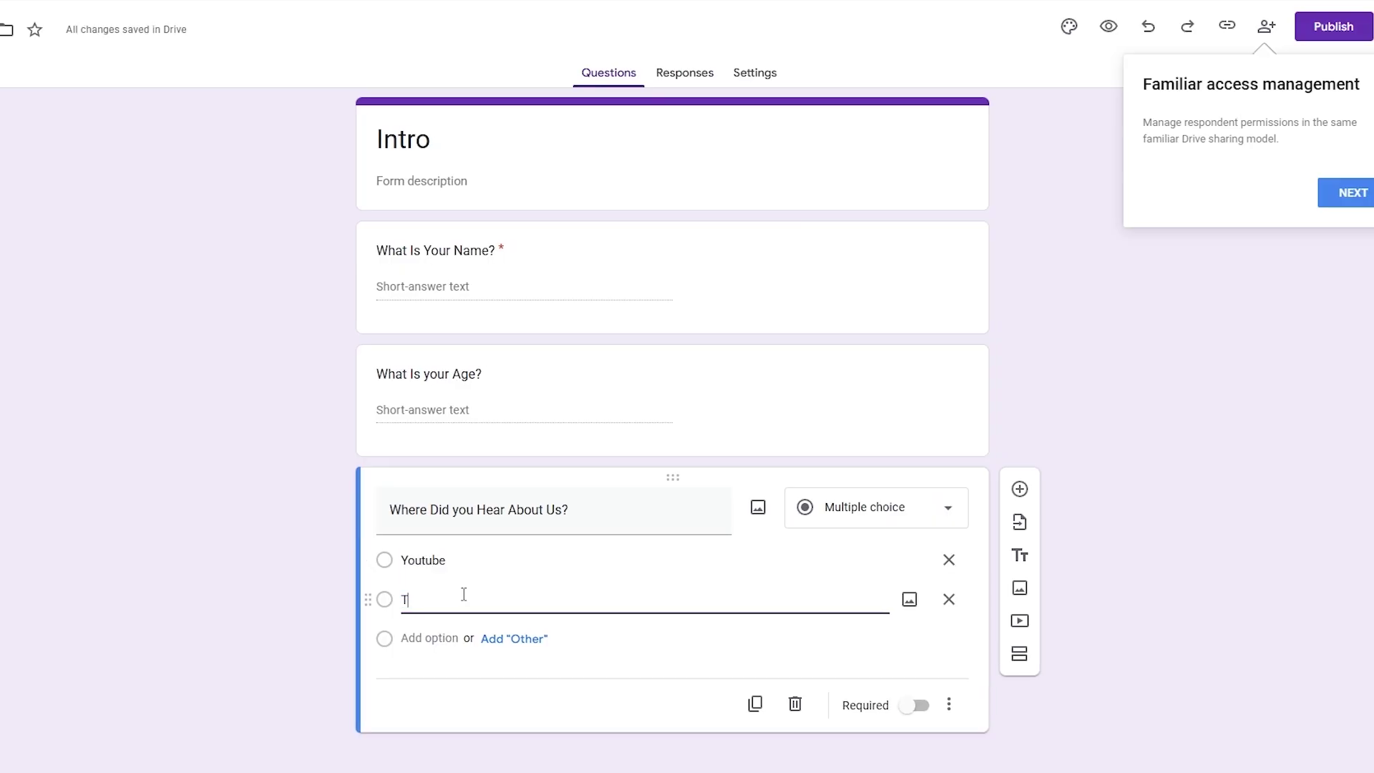
{"action": "type", "text": "iktok"}
{"action": "key", "text": "Return"}
{"action": "type", "text": "Instagram"}
{"action": "key", "text": "Return"}
{"action": "type", "text": "X.com"}
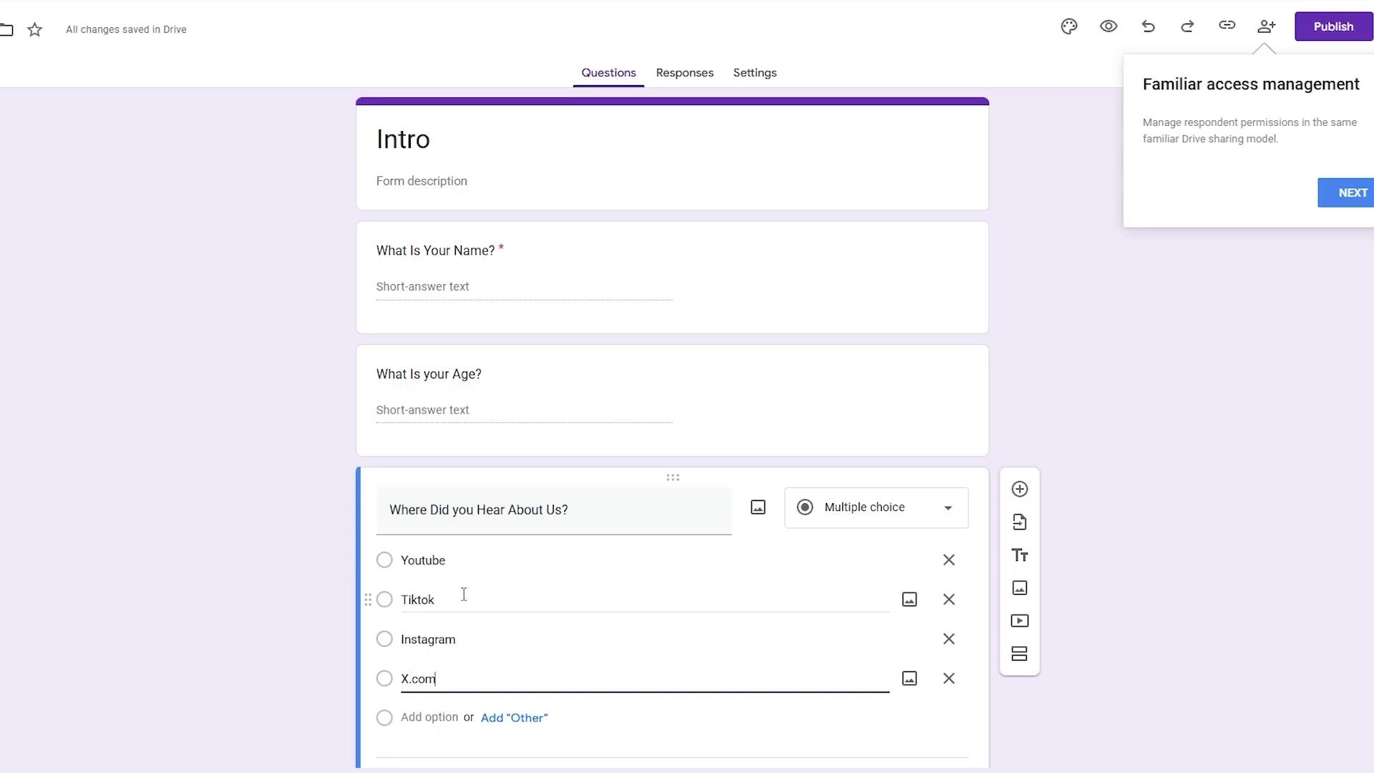
{"action": "key", "text": "Return"}
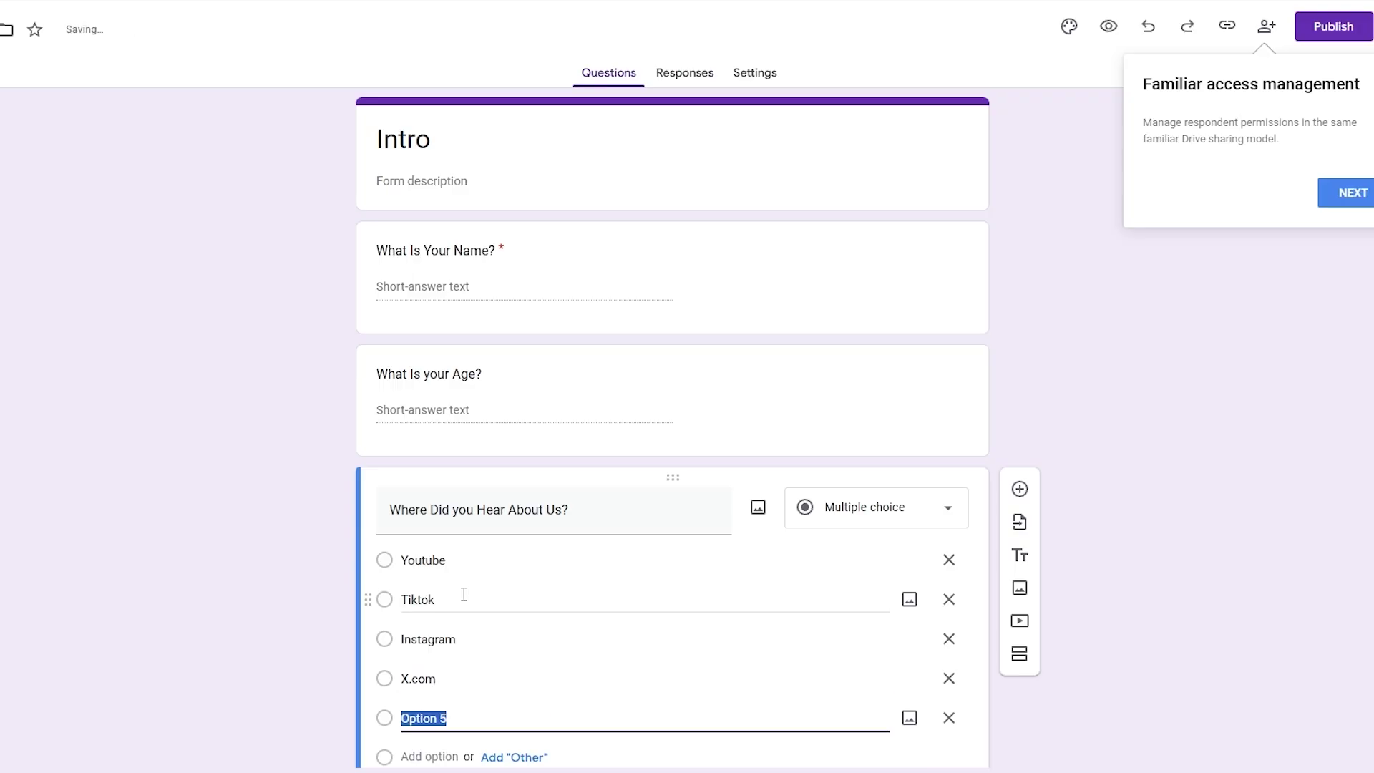
{"action": "type", "text": "others"}
{"action": "left_click", "coordinate": [514, 757]}
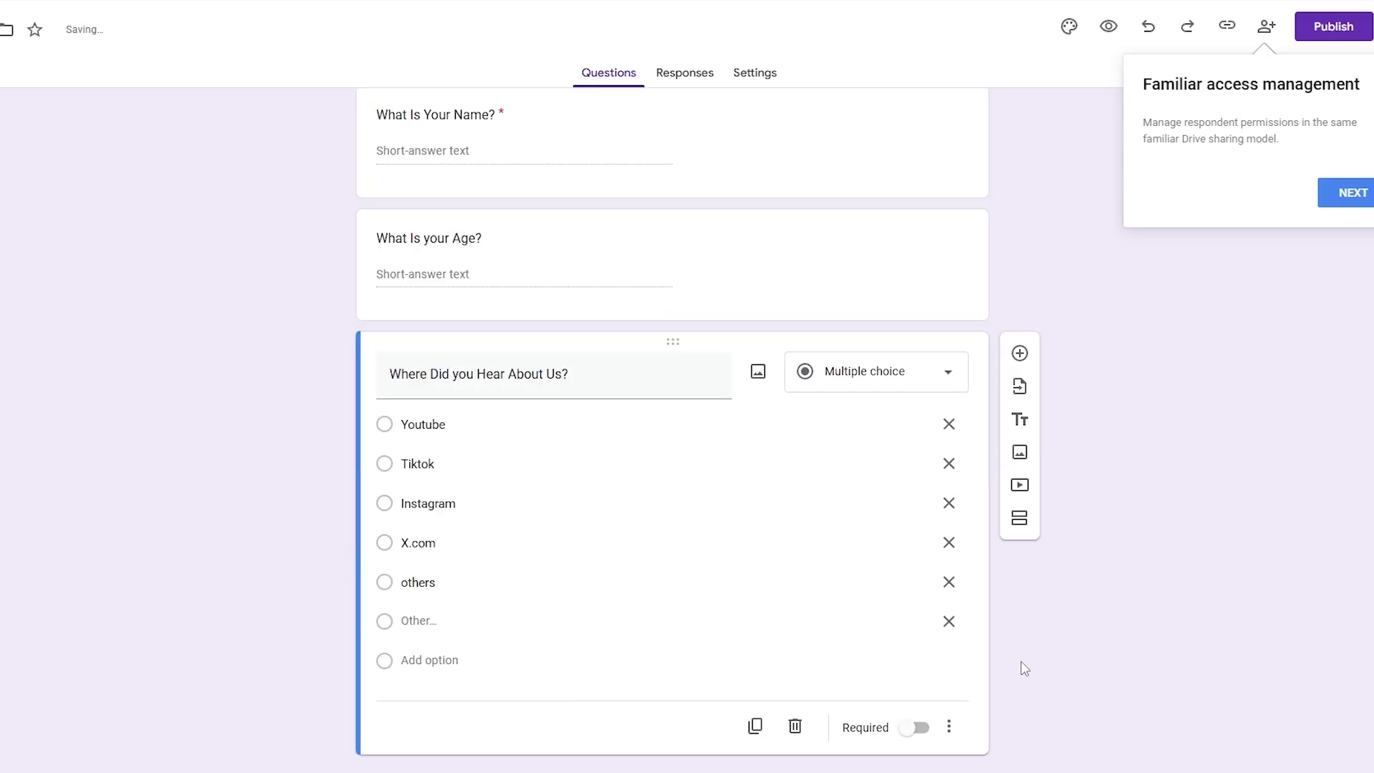
{"action": "double_click", "coordinate": [404, 583]}
{"action": "double_click", "coordinate": [404, 583]}
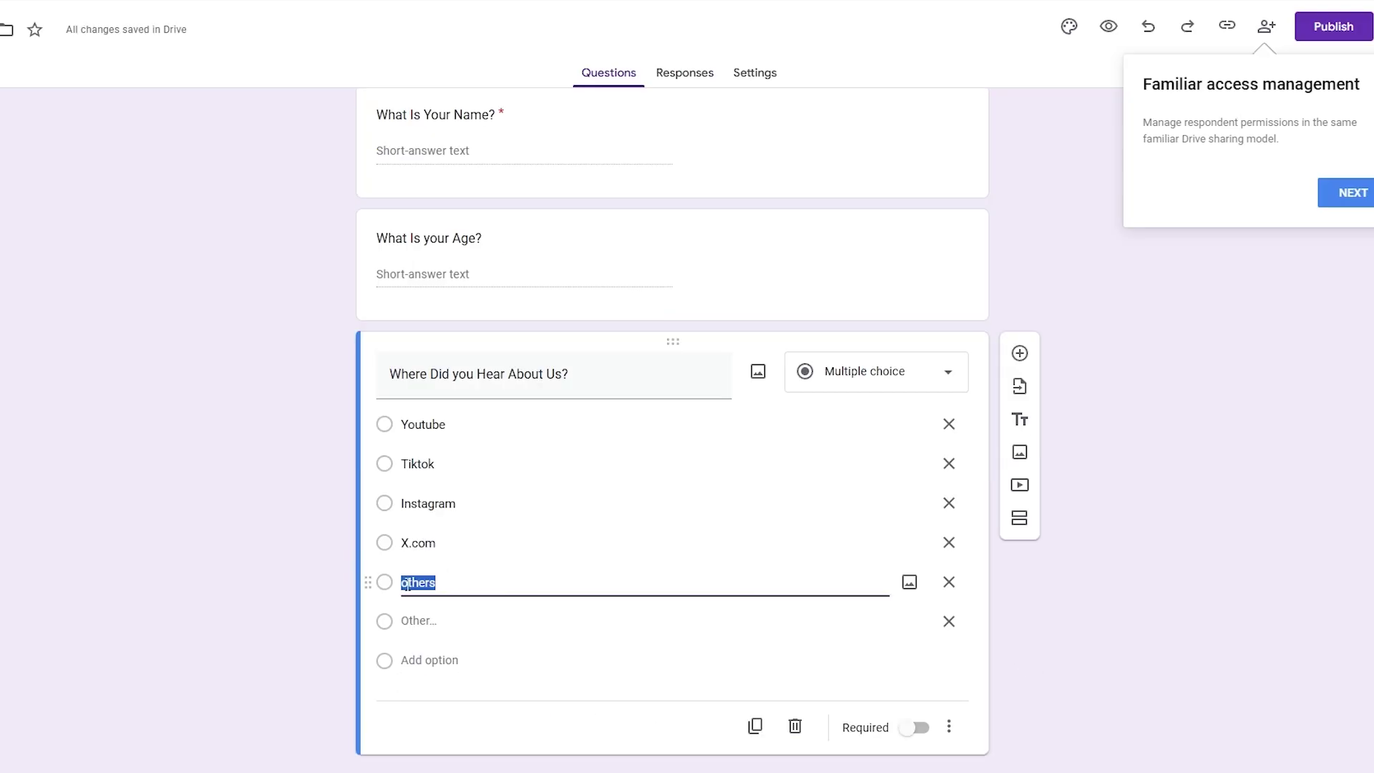
{"action": "type", "text": "Others"}
{"action": "left_click", "coordinate": [1330, 483]}
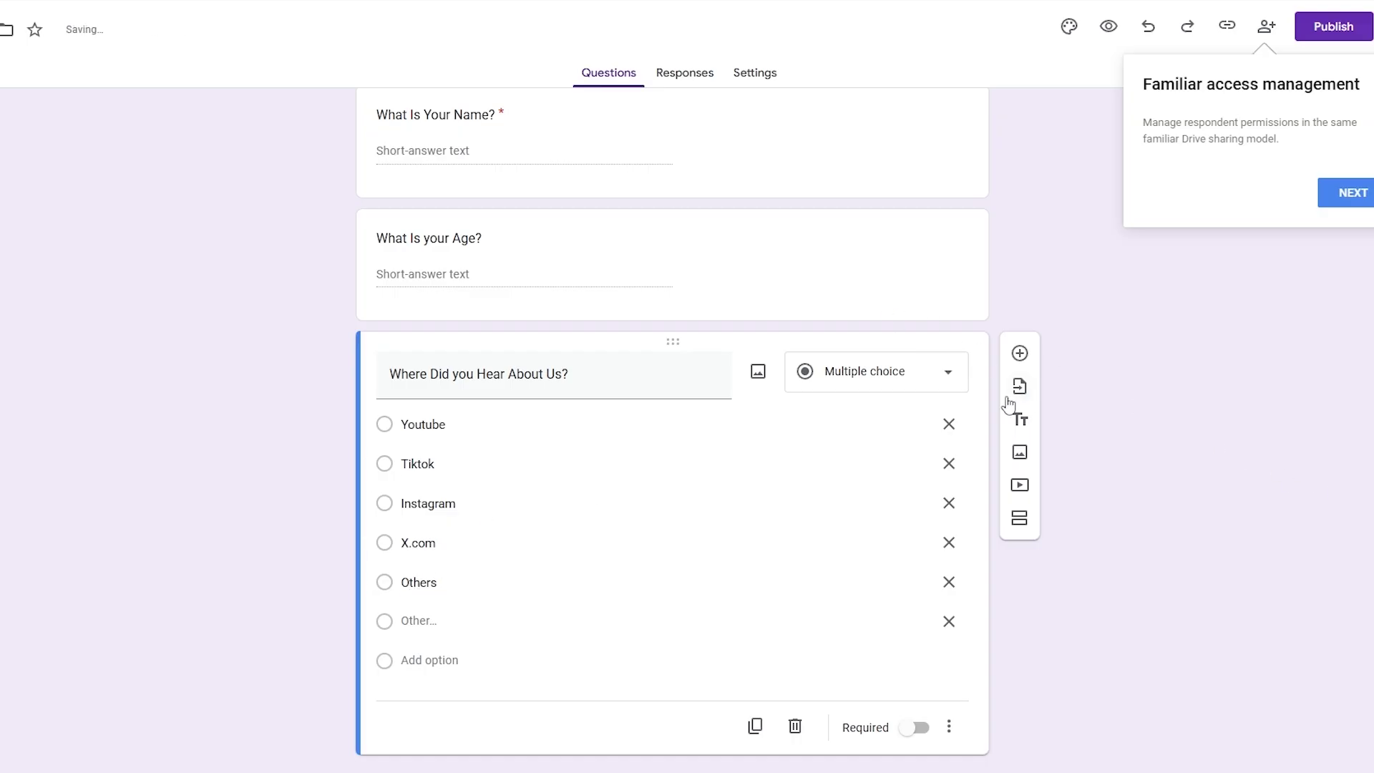
- Change the source question's type to Checkboxes
{"action": "left_click", "coordinate": [923, 378]}
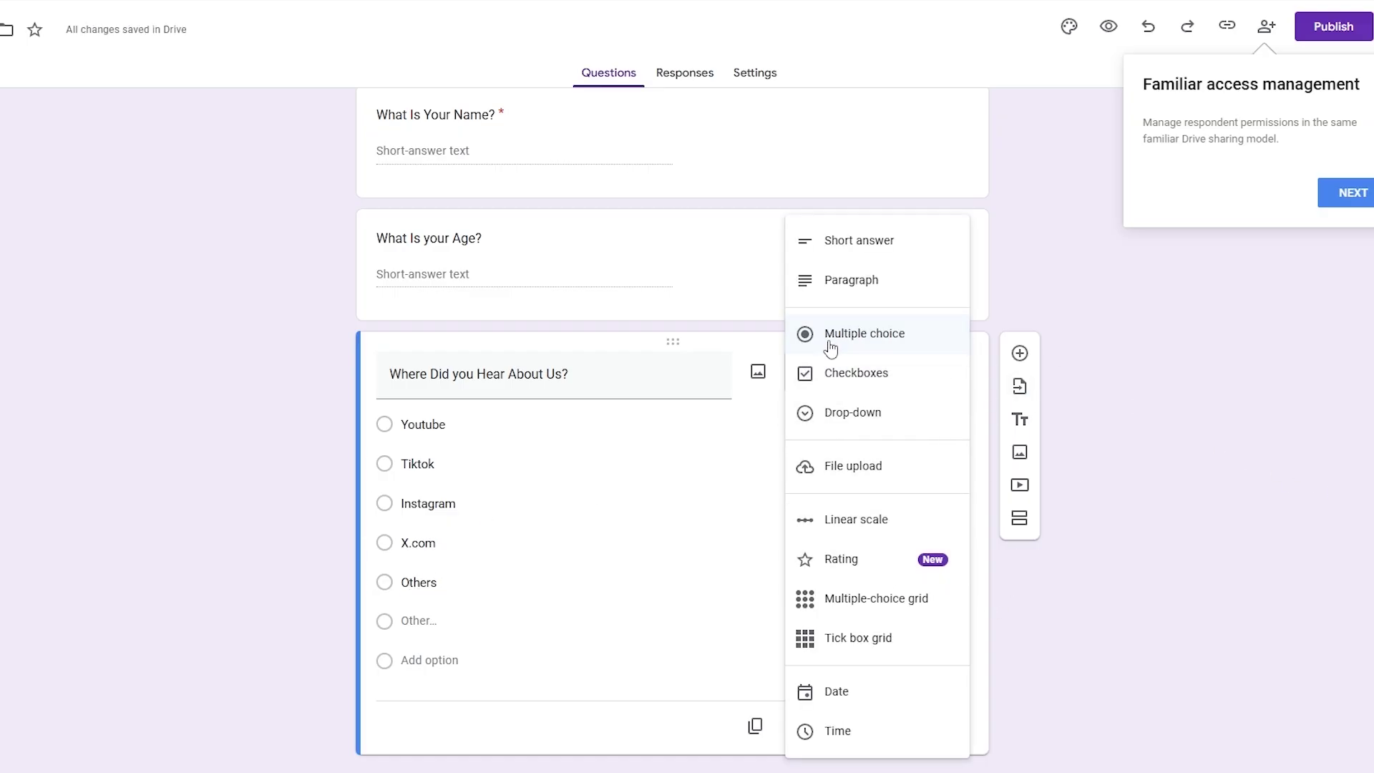
{"action": "left_click", "coordinate": [887, 387]}
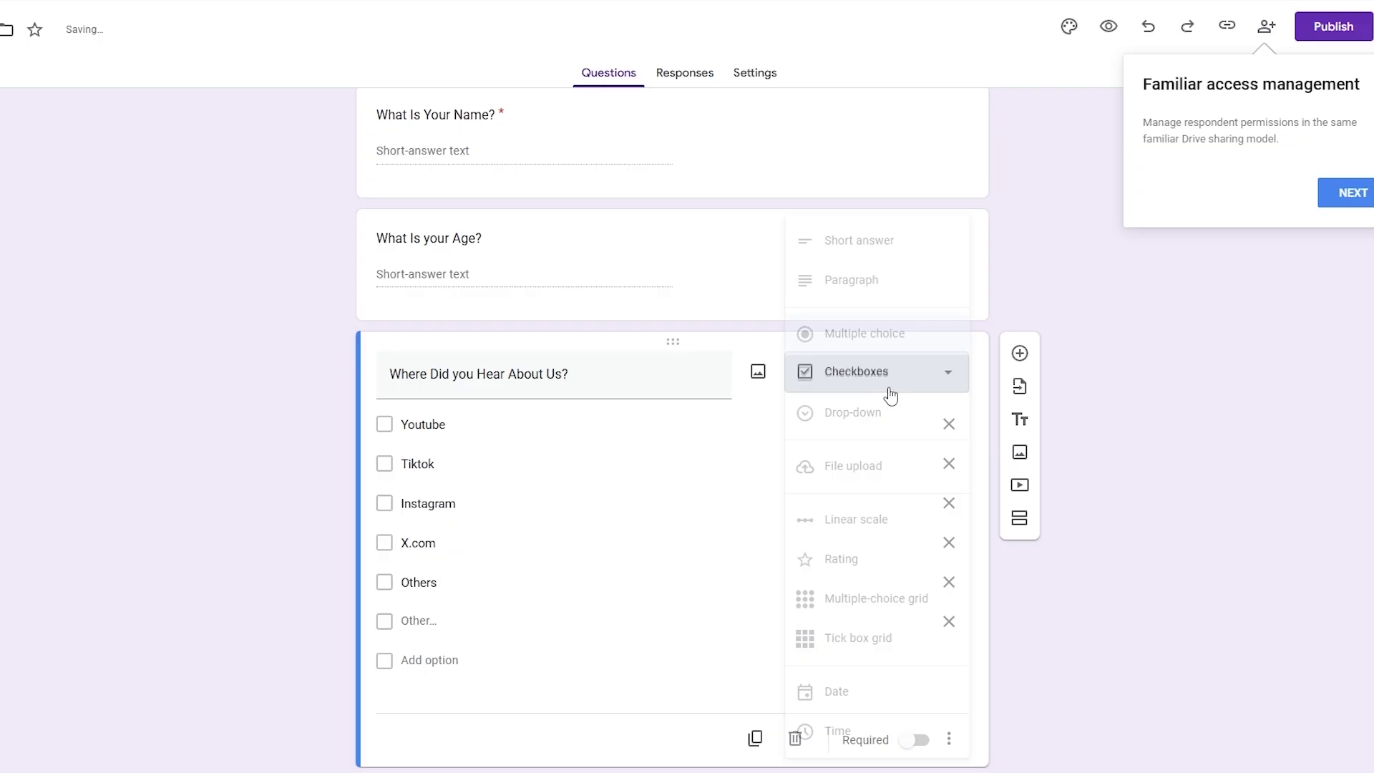
{"action": "left_click", "coordinate": [428, 594]}
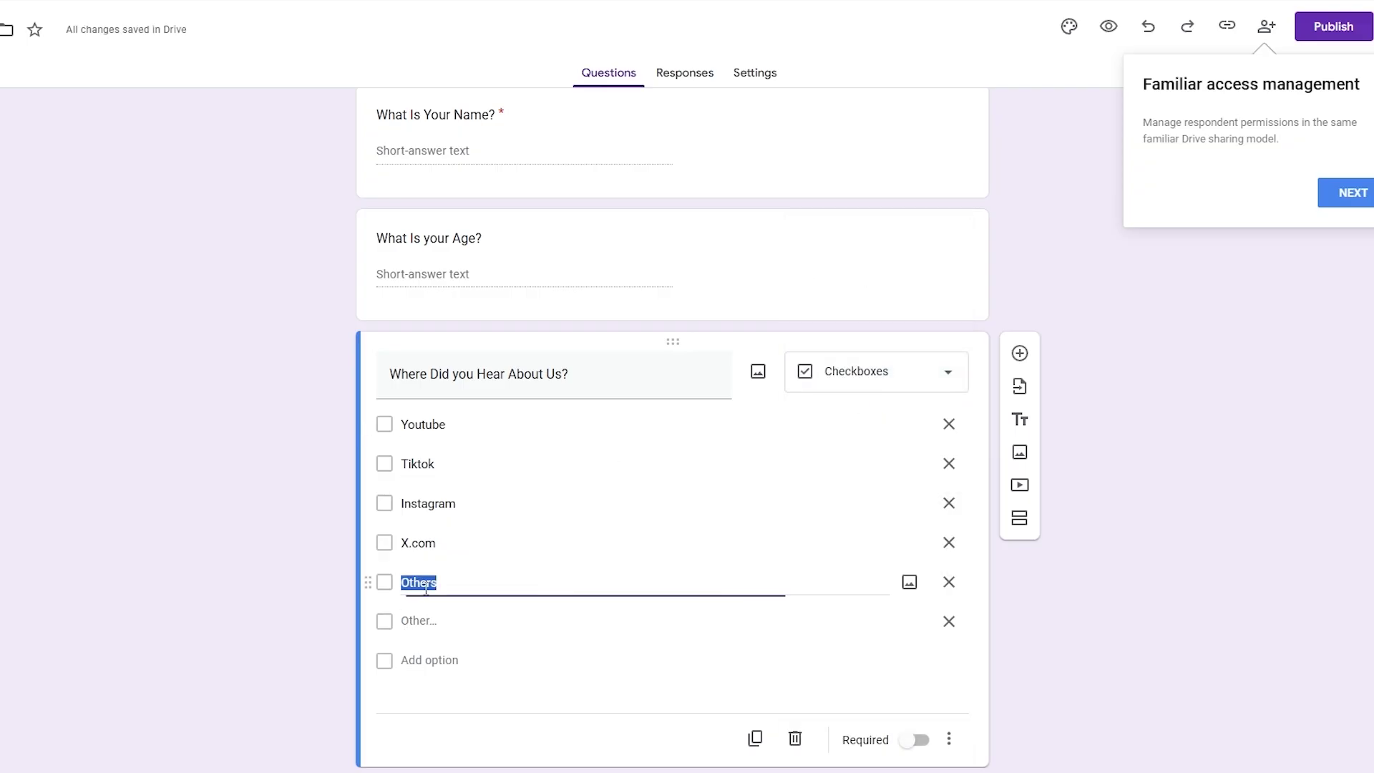
{"action": "left_click", "coordinate": [448, 591]}
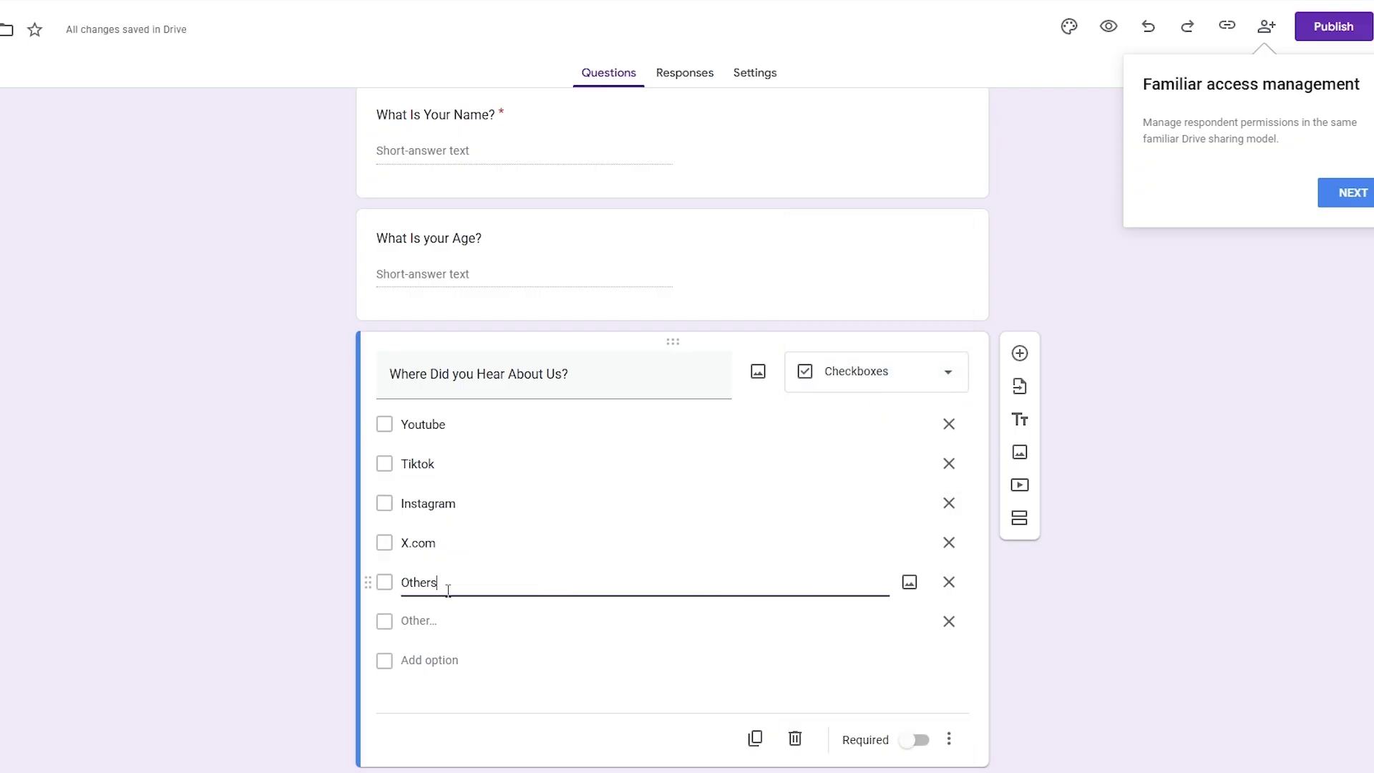
{"action": "left_click", "coordinate": [1299, 658]}
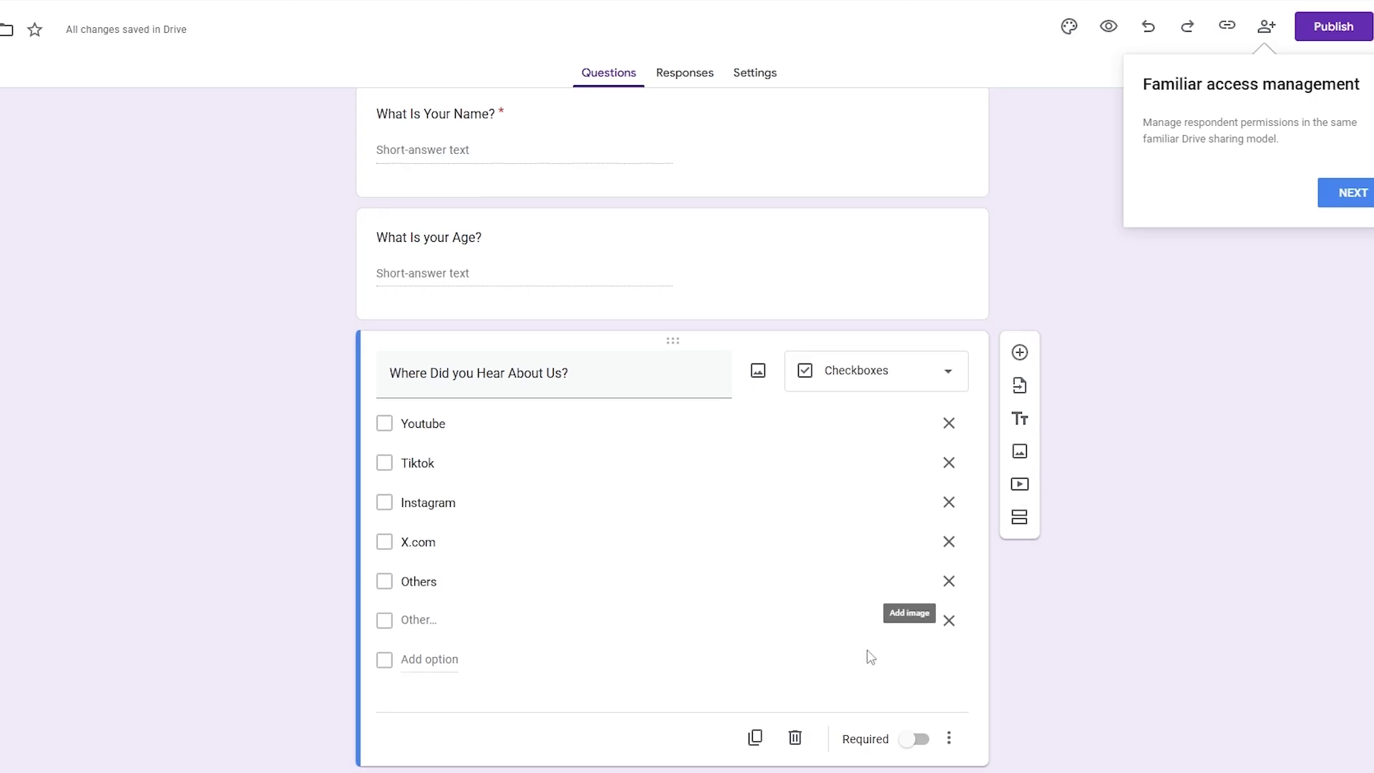
- Make the source and Age questions required and dismiss the access management tip
{"action": "scroll", "coordinate": [870, 657], "scroll_direction": "down", "scroll_amount": 1}
{"action": "left_click", "coordinate": [915, 687]}
{"action": "scroll", "coordinate": [957, 306], "scroll_direction": "up", "scroll_amount": 3}
{"action": "left_click", "coordinate": [944, 415]}
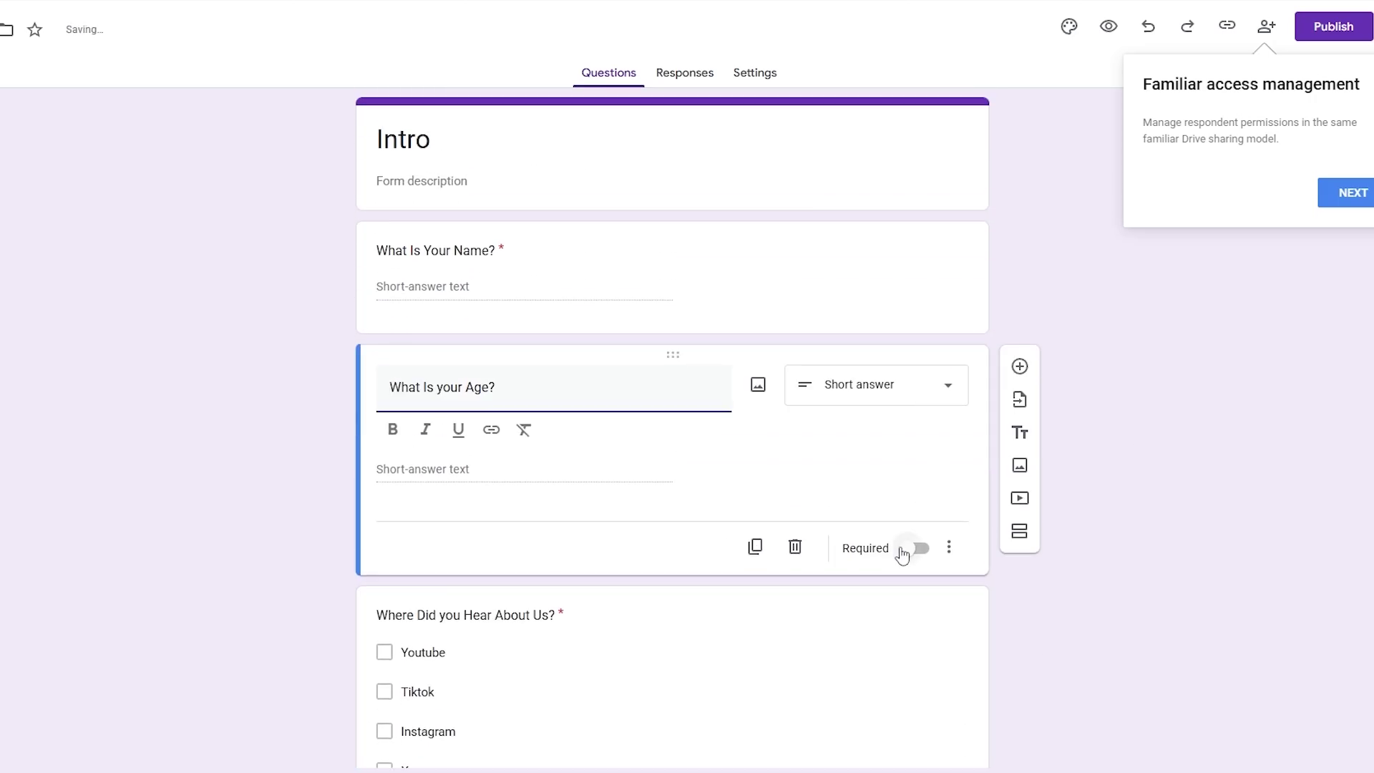
{"action": "left_click", "coordinate": [906, 518]}
{"action": "left_click", "coordinate": [896, 359]}
{"action": "left_click", "coordinate": [875, 157]}
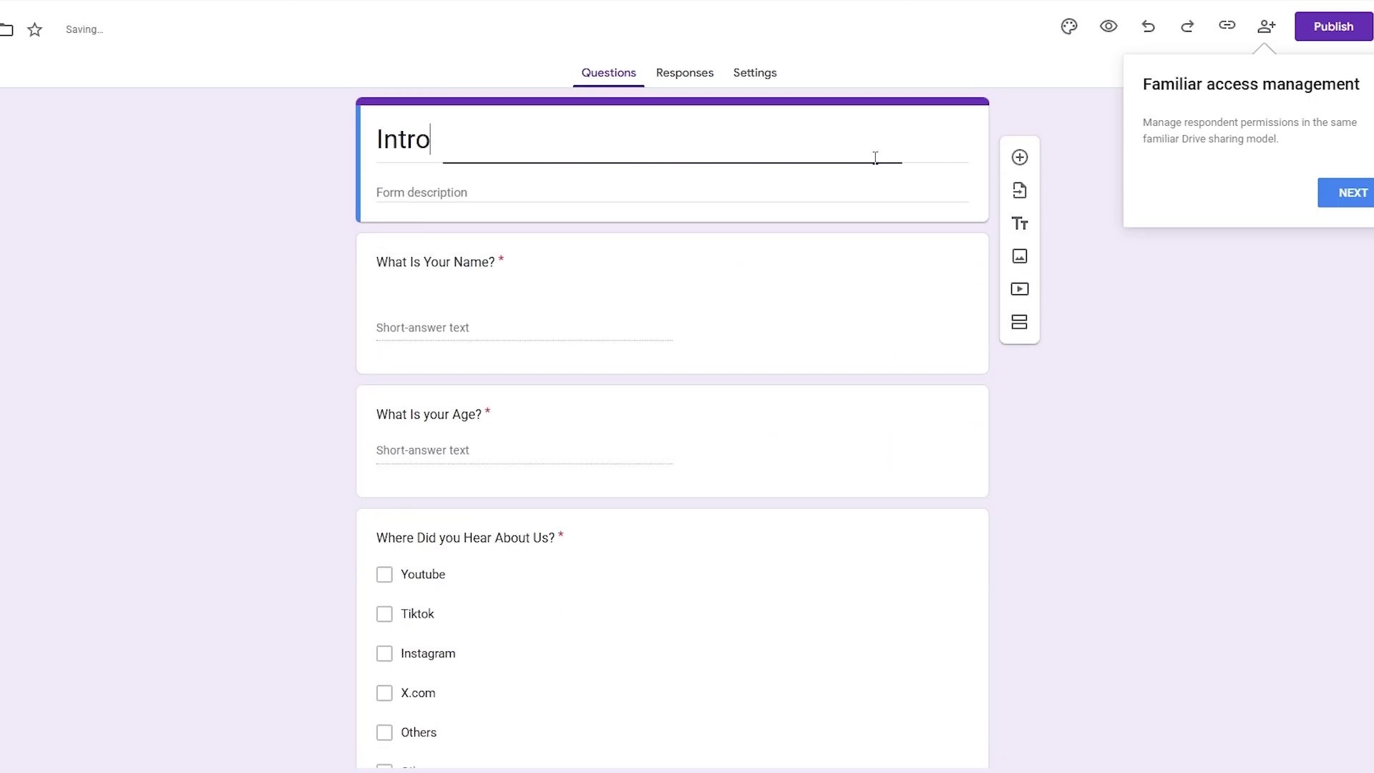
{"action": "left_click", "coordinate": [1092, 393]}
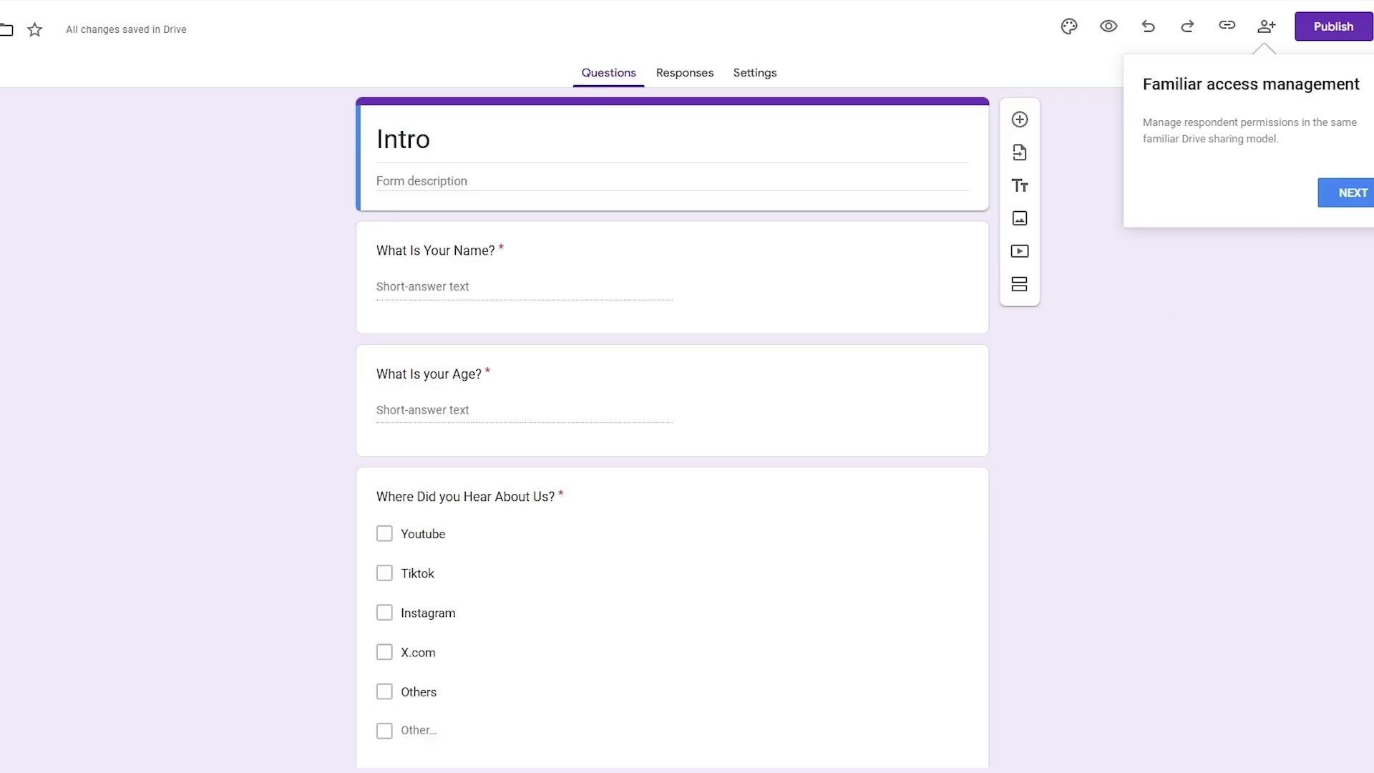
{"action": "left_click", "coordinate": [1346, 193]}
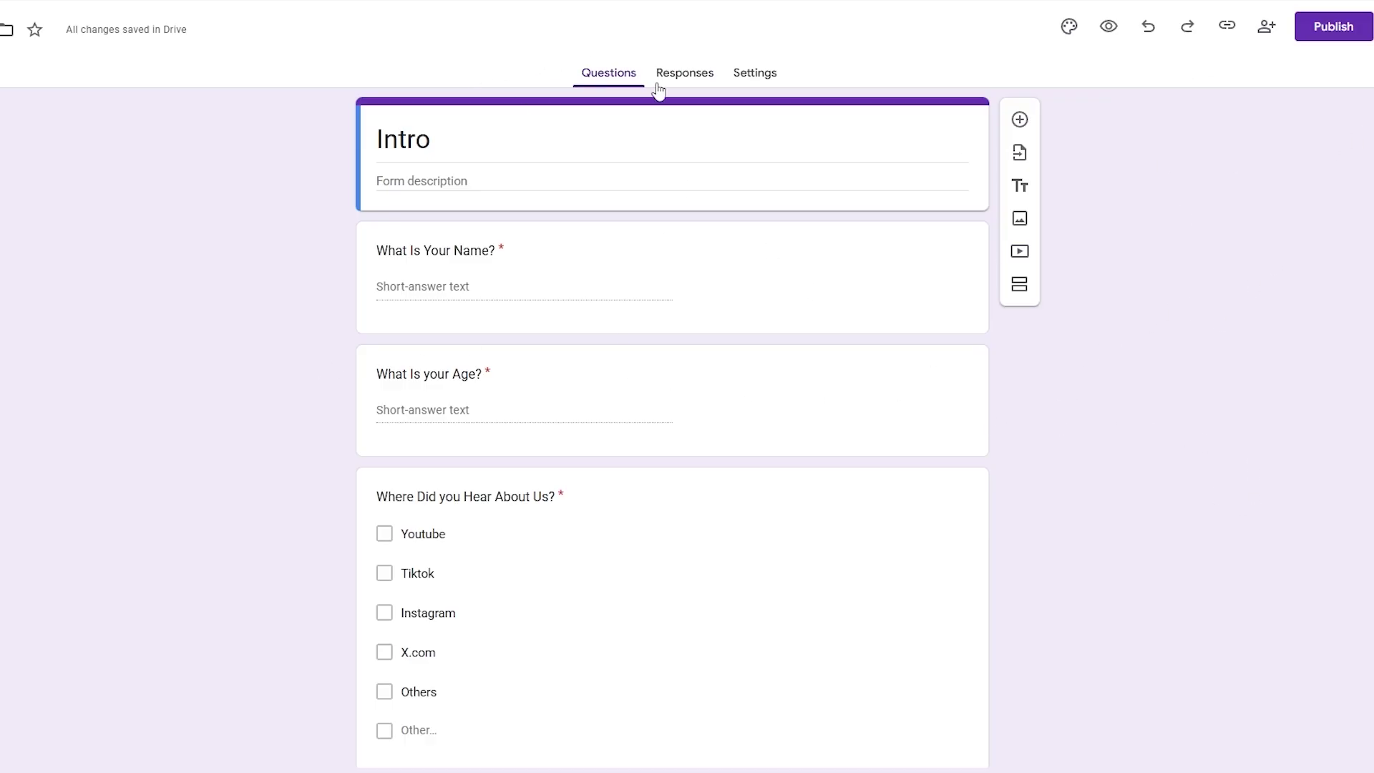
- Link the form's responses to a new spreadsheet named 'Intro (Responses)'
{"action": "left_click", "coordinate": [681, 77]}
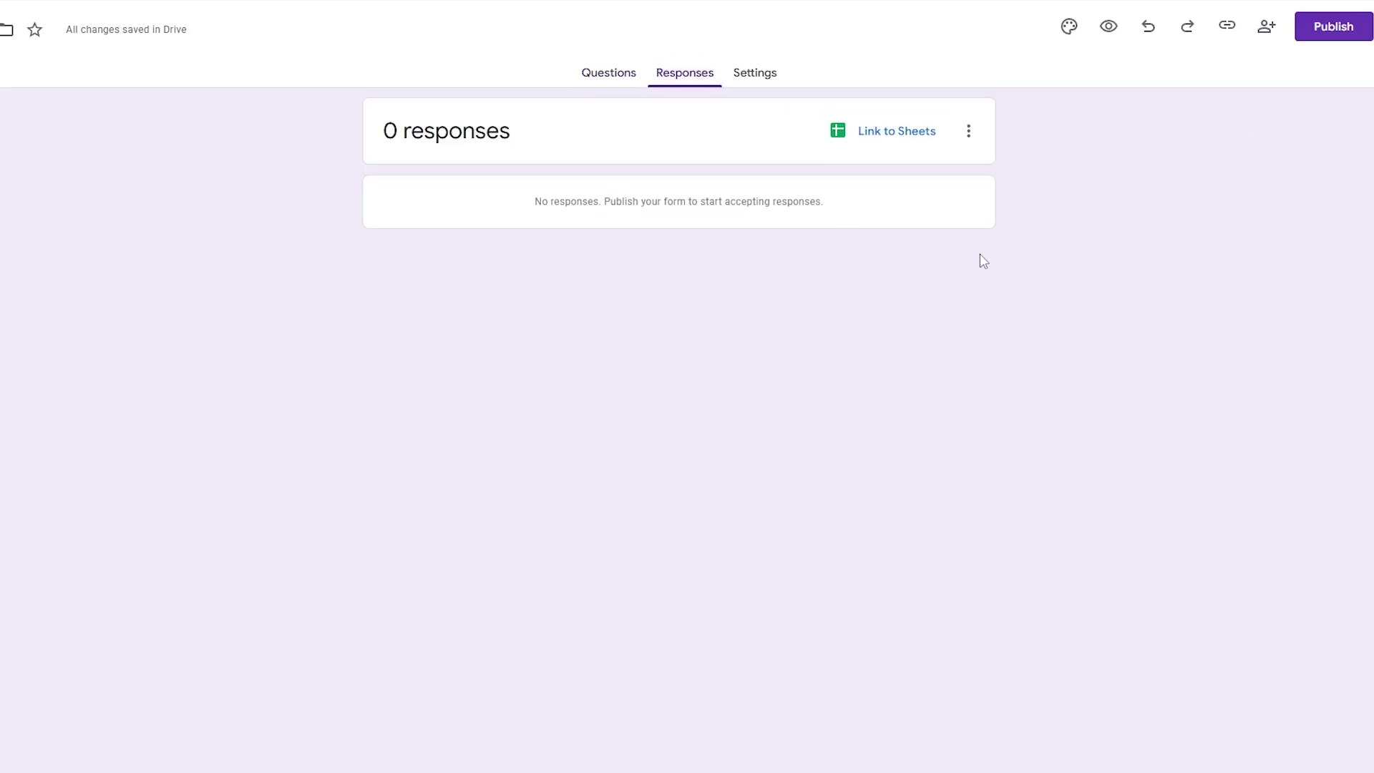
{"action": "left_click", "coordinate": [904, 133]}
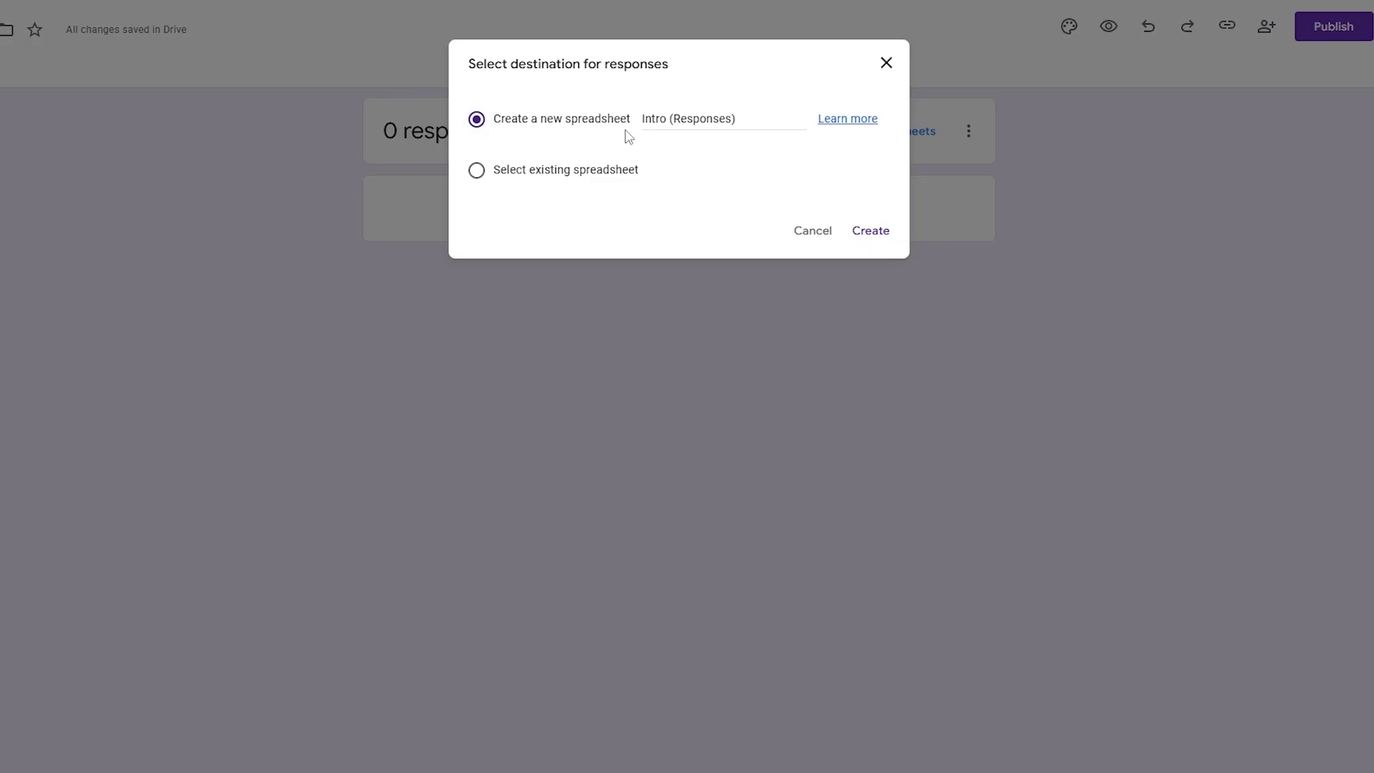
{"action": "left_click", "coordinate": [718, 117]}
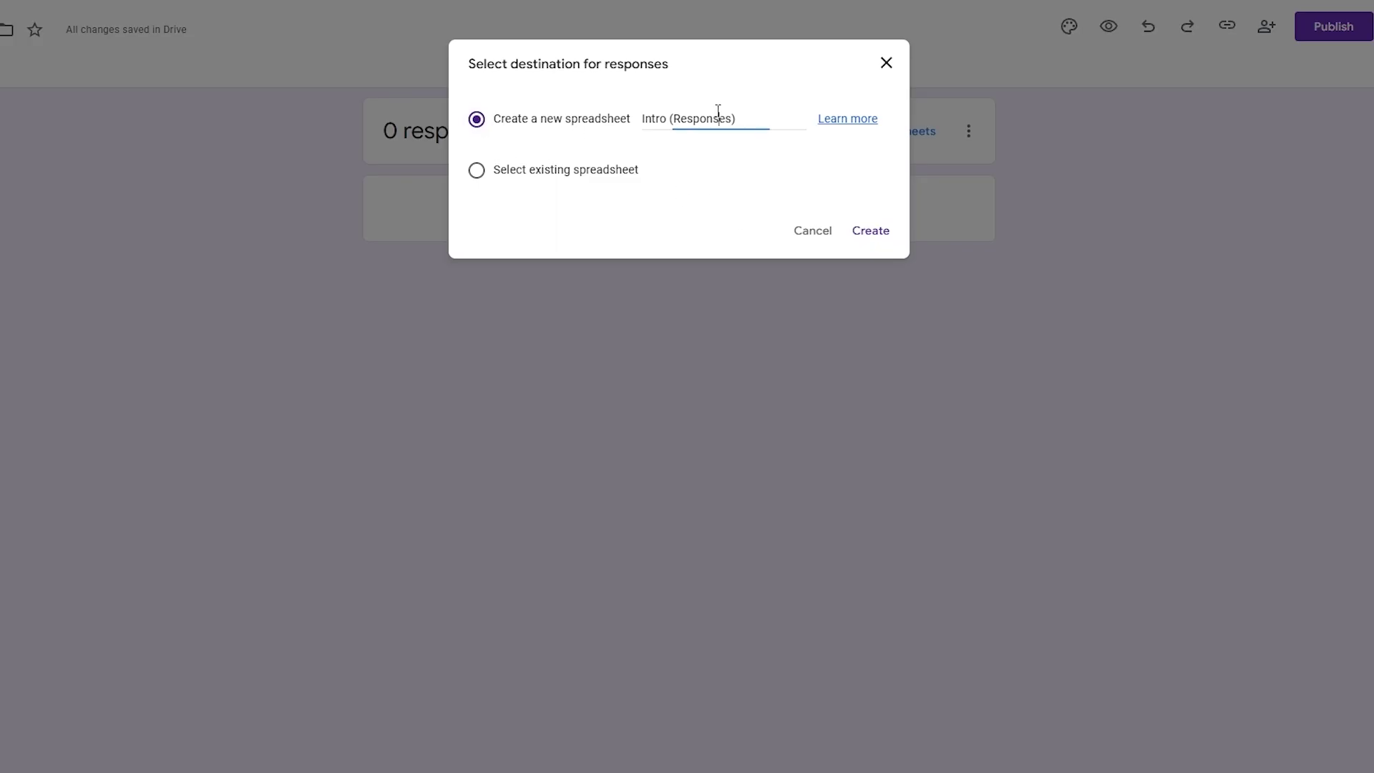
{"action": "left_click", "coordinate": [477, 170]}
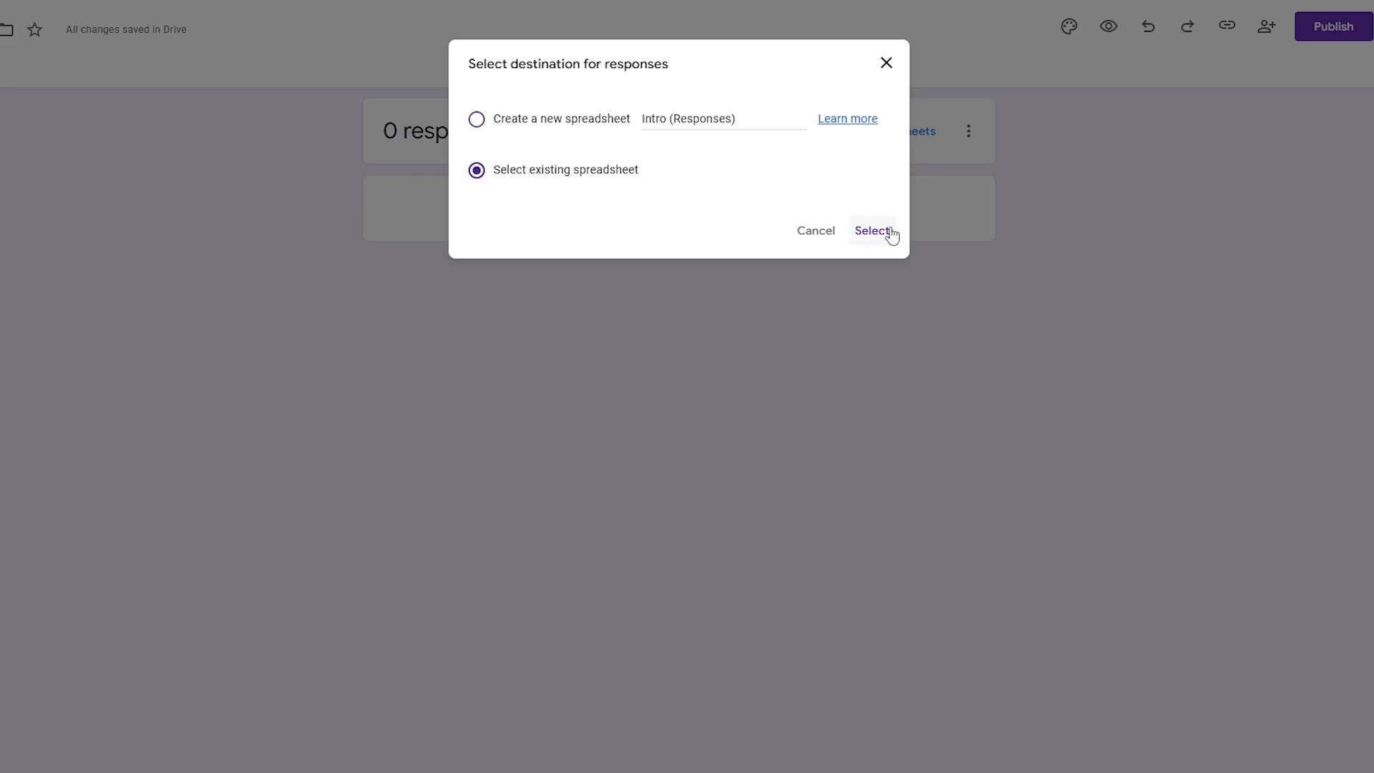
{"action": "left_click", "coordinate": [537, 122]}
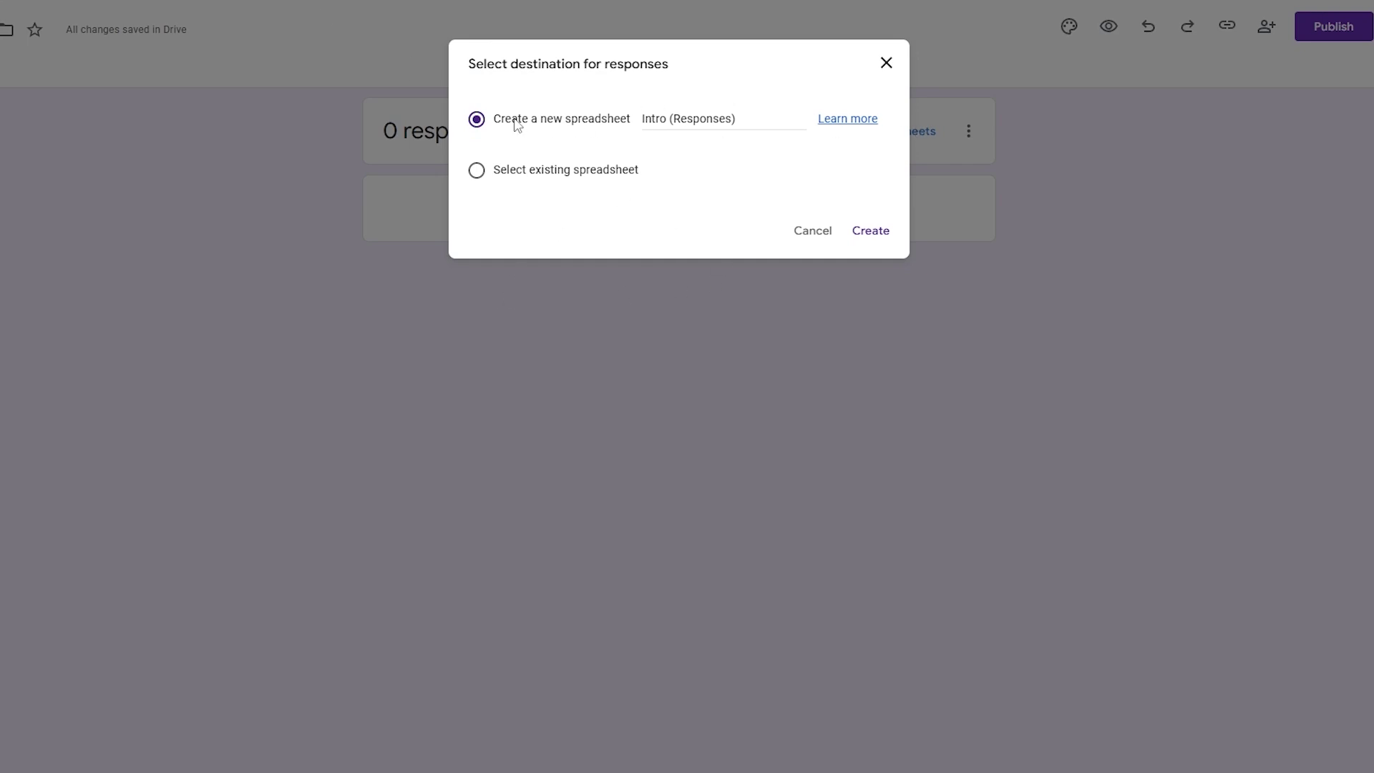
- Create the 'Intro (Responses)' spreadsheet with Timestamp and the three question columns
{"action": "left_click", "coordinate": [869, 236]}
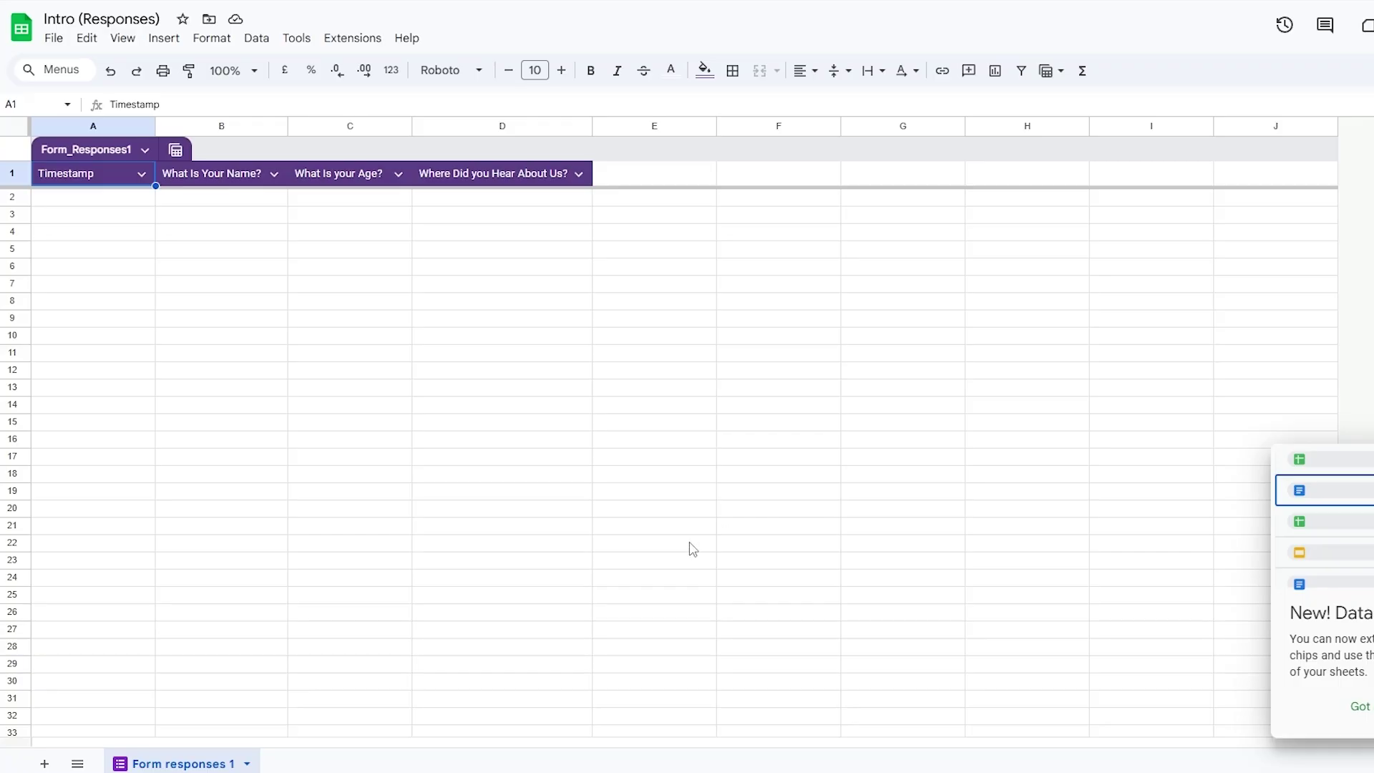
- Back in the form's Settings, switch Make this a quiz on and then off again
{"action": "key", "text": "ctrl+shift+Tab"}
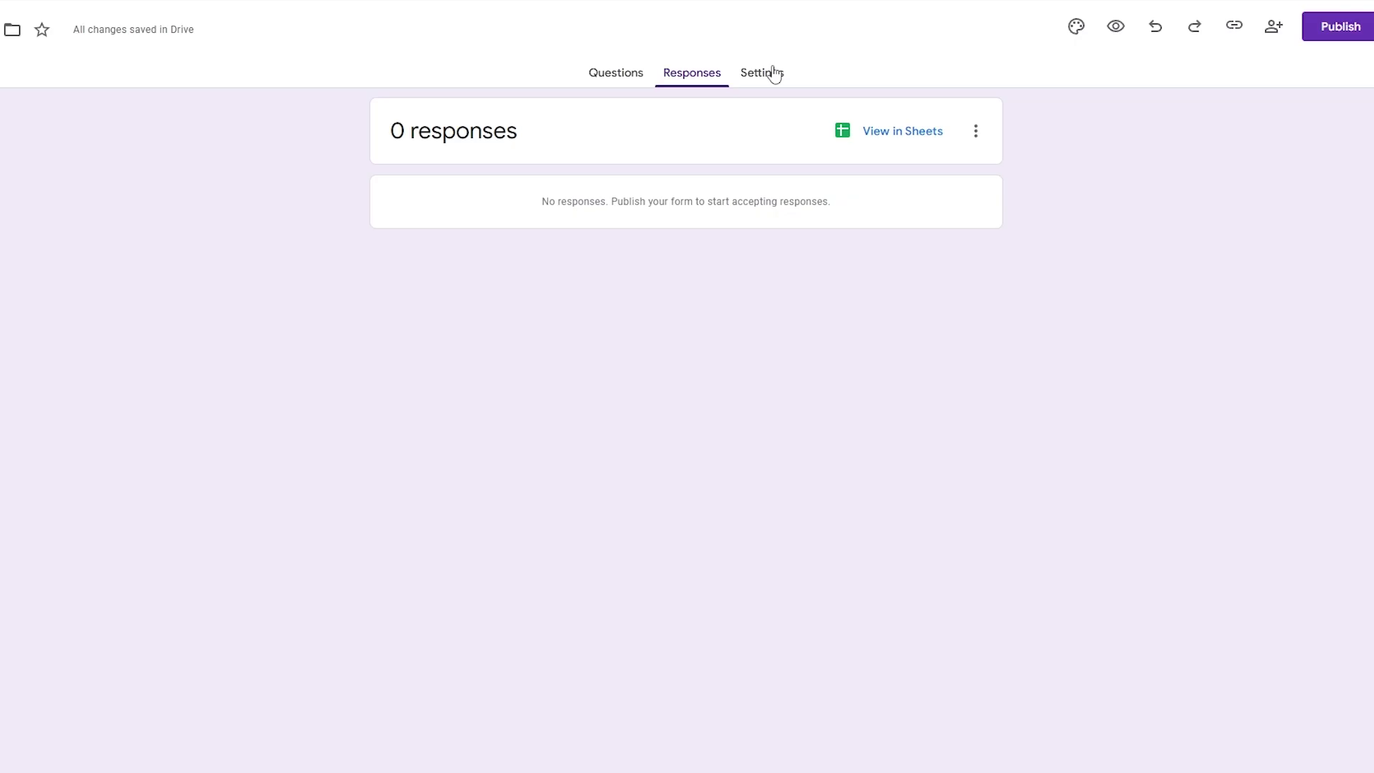
{"action": "left_click", "coordinate": [857, 75]}
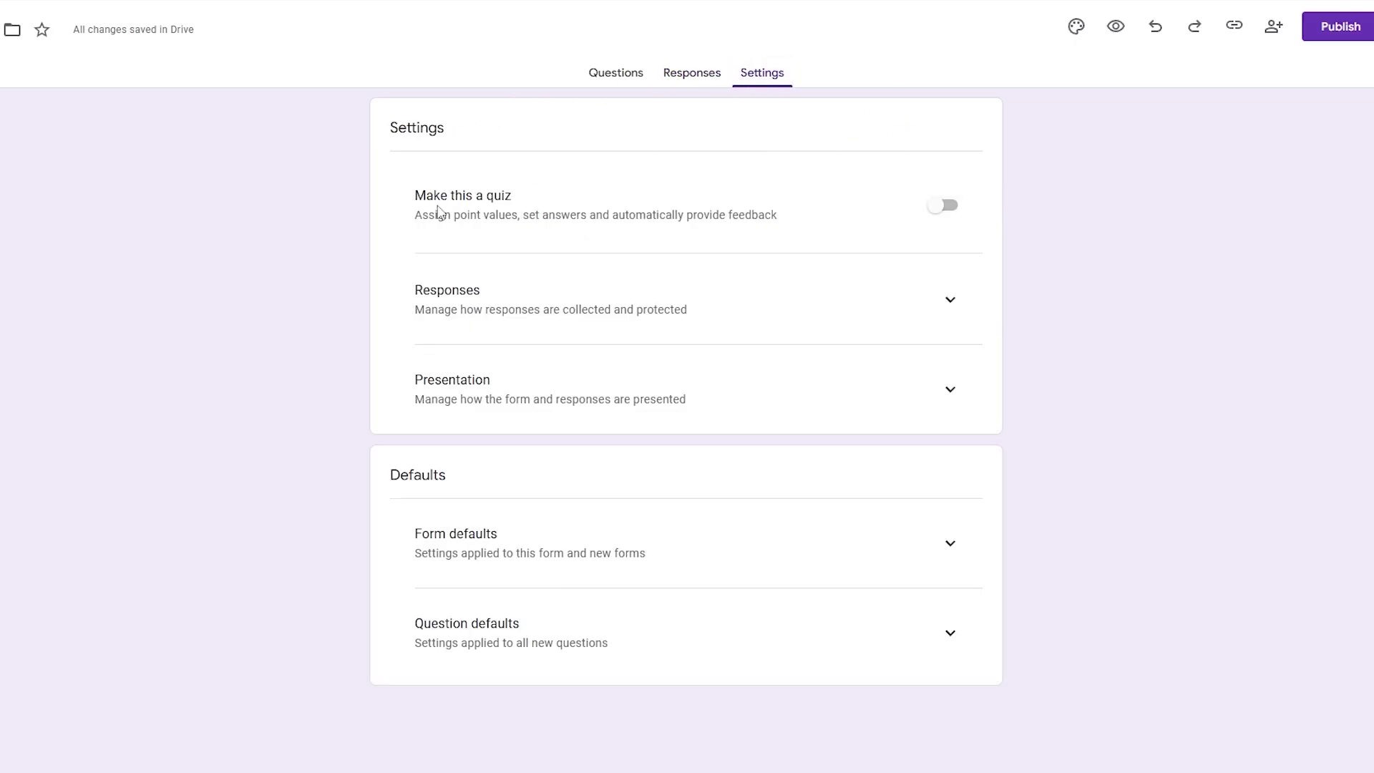
{"action": "left_click_drag", "start_coordinate": [434, 196], "coordinate": [504, 199]}
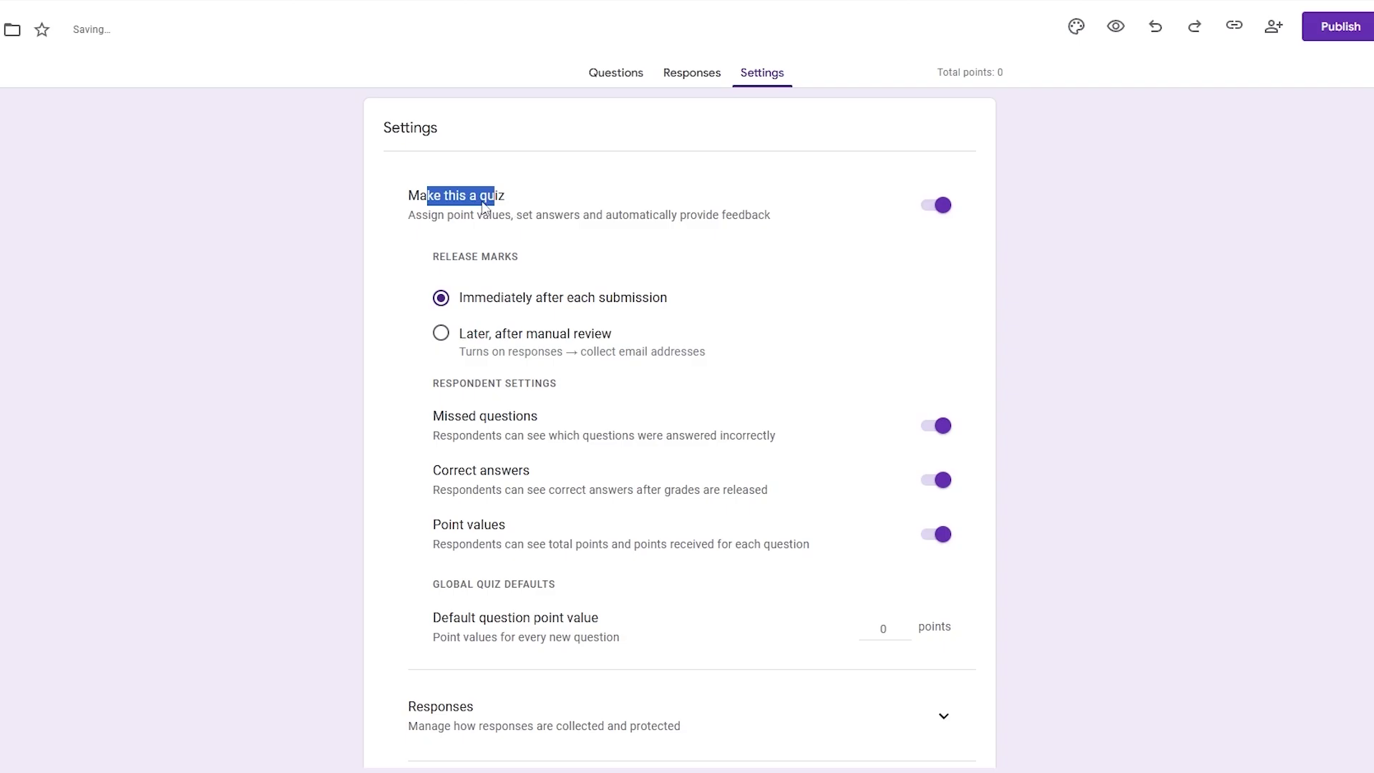
{"action": "left_click", "coordinate": [484, 208]}
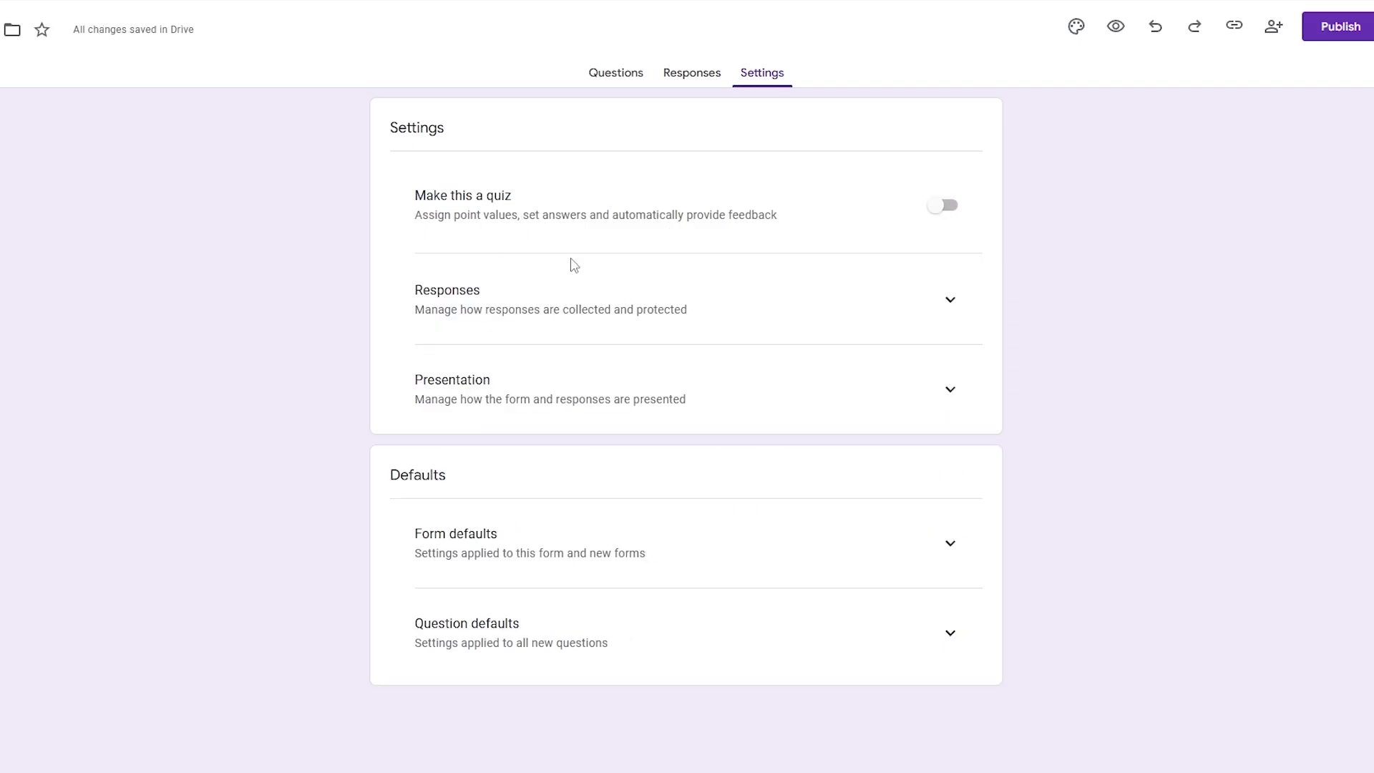
- Set Collect email addresses to Responder input after trying the other choices
{"action": "left_click", "coordinate": [950, 302]}
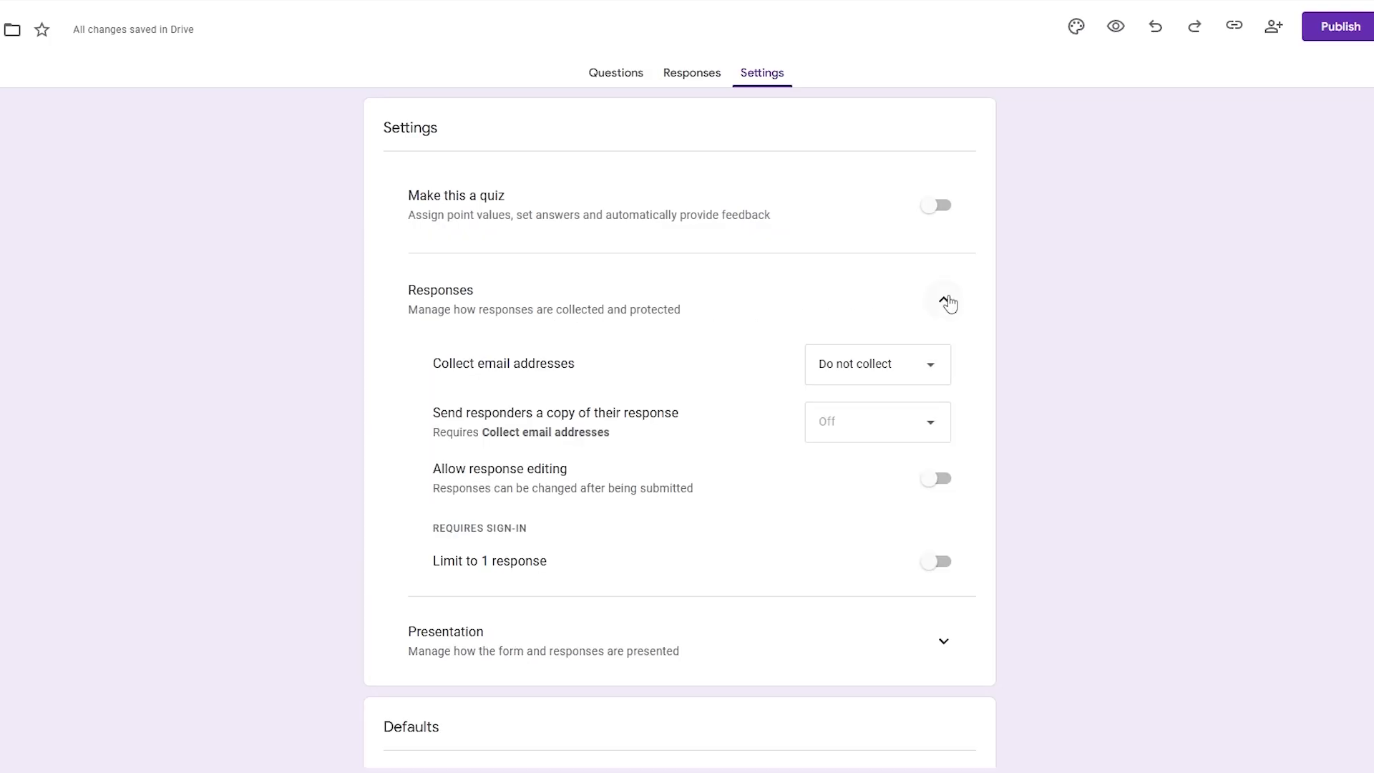
{"action": "left_click_drag", "start_coordinate": [453, 365], "coordinate": [567, 380]}
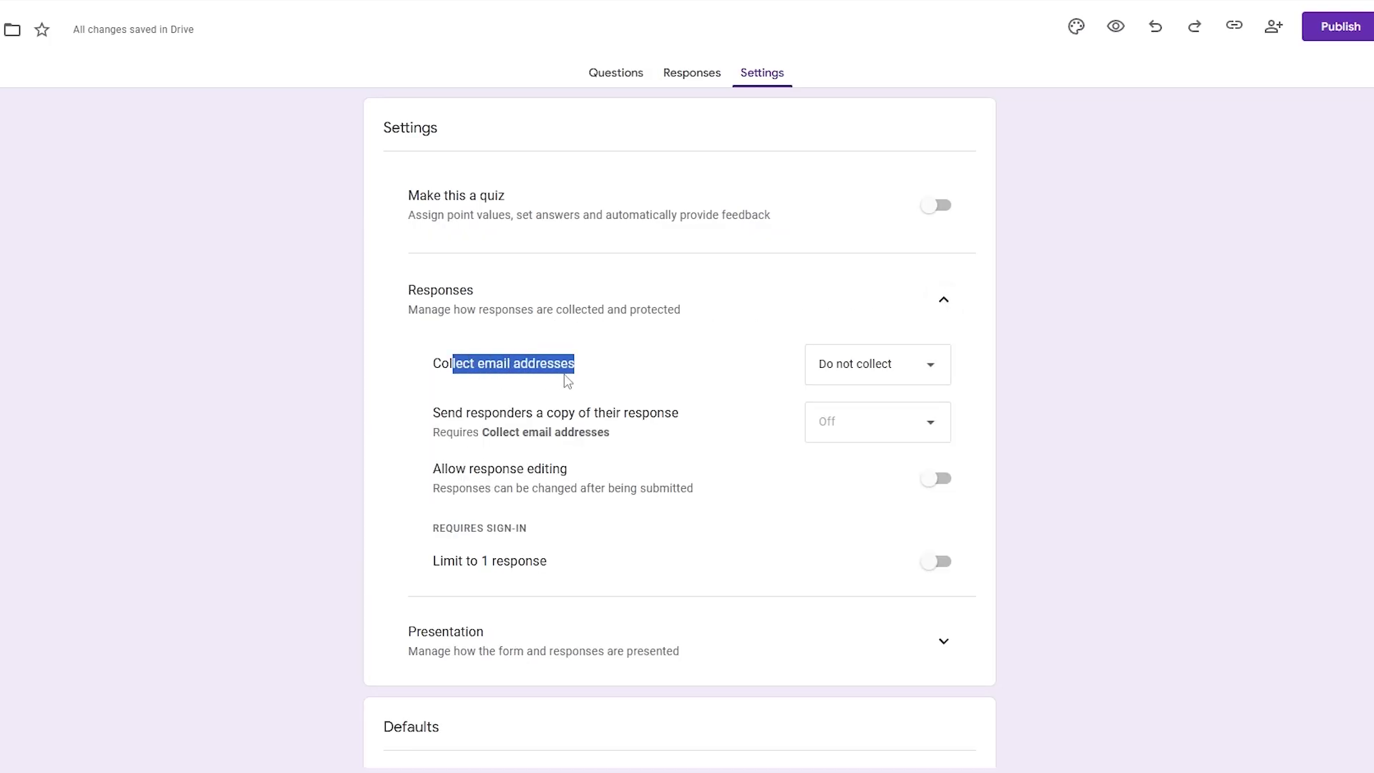
{"action": "left_click", "coordinate": [853, 375]}
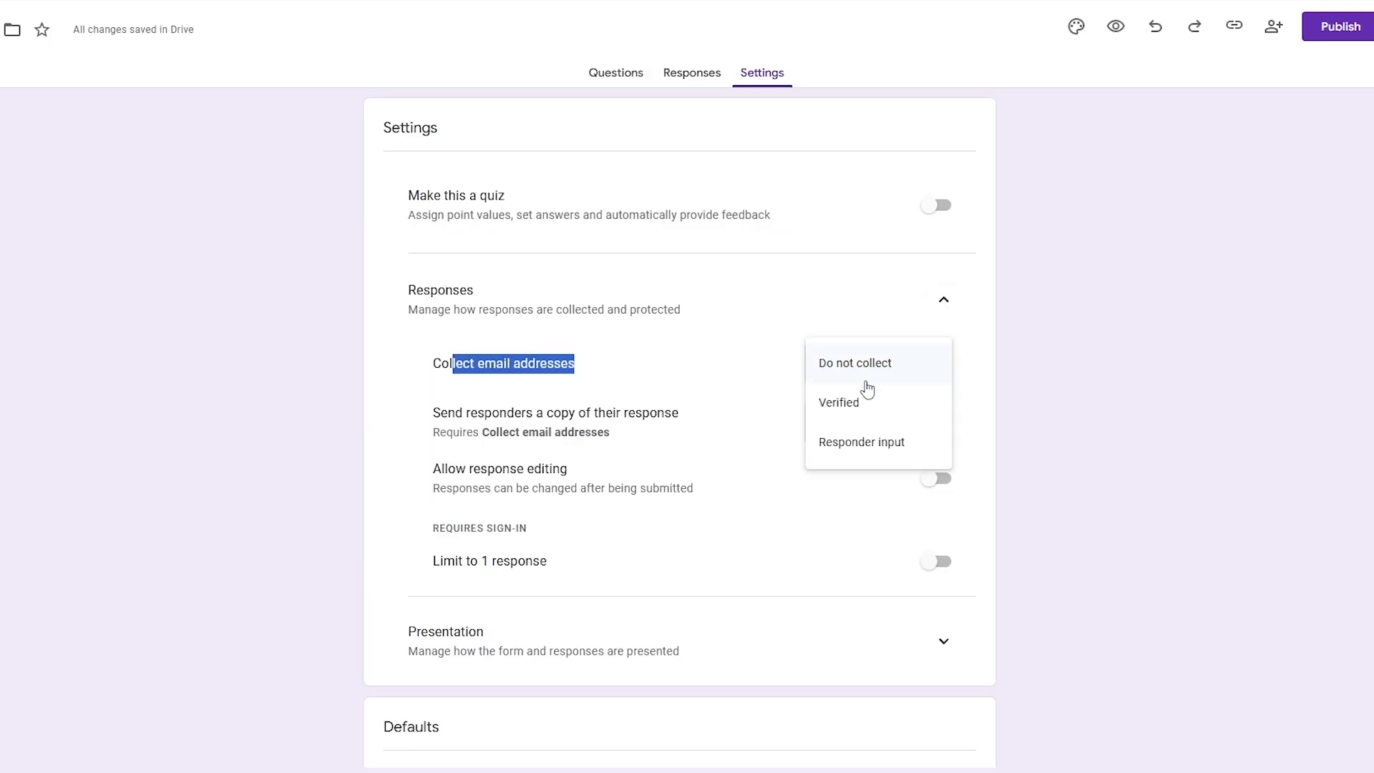
{"action": "left_click", "coordinate": [852, 369]}
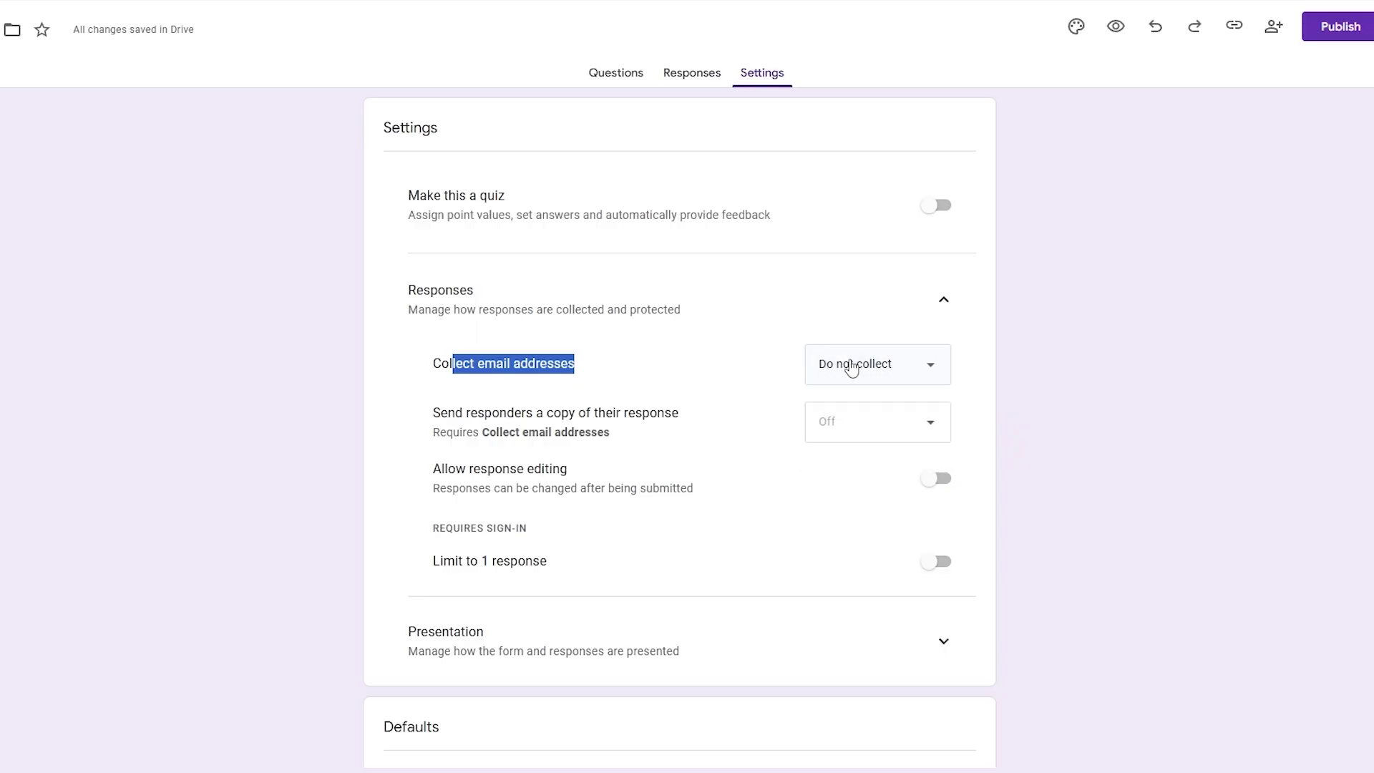
{"action": "left_click", "coordinate": [863, 371]}
{"action": "left_click", "coordinate": [861, 411]}
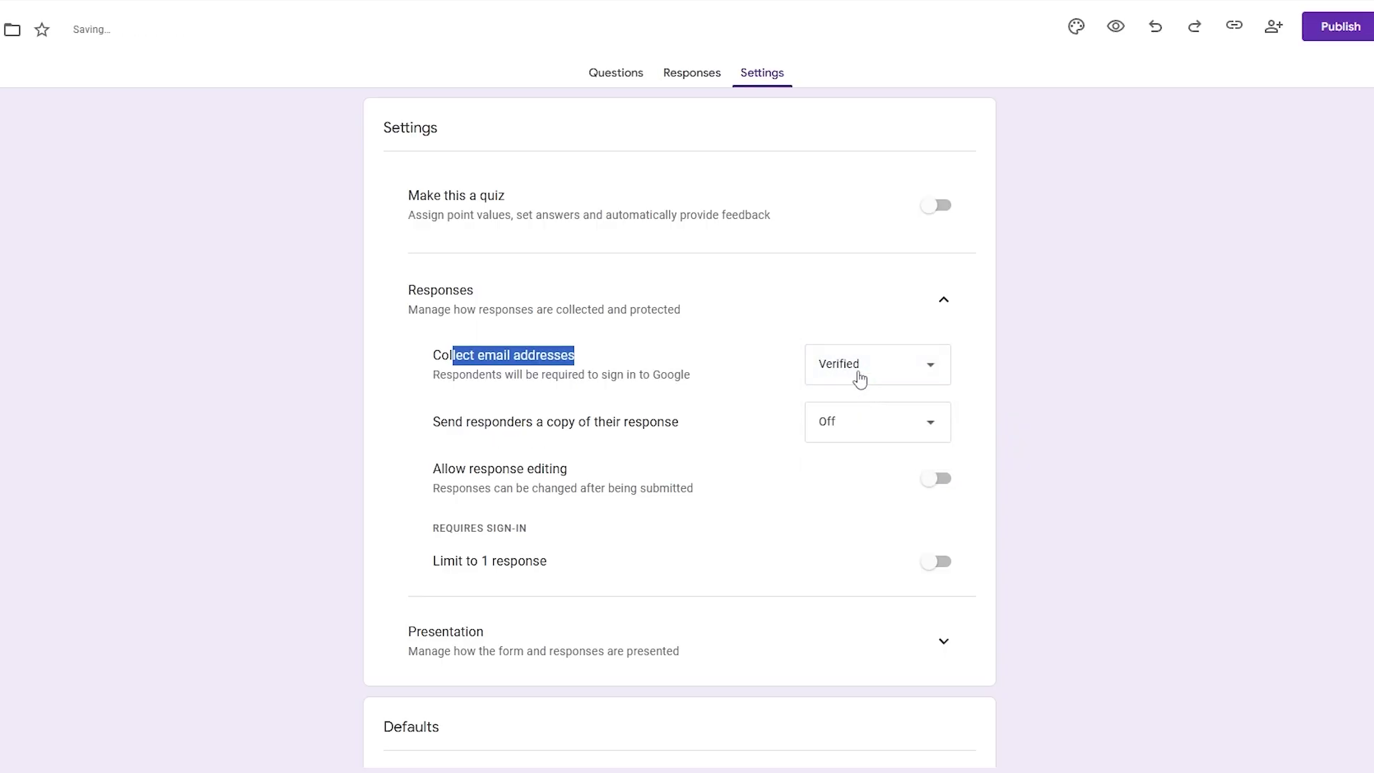
{"action": "left_click", "coordinate": [859, 375]}
{"action": "left_click", "coordinate": [864, 406]}
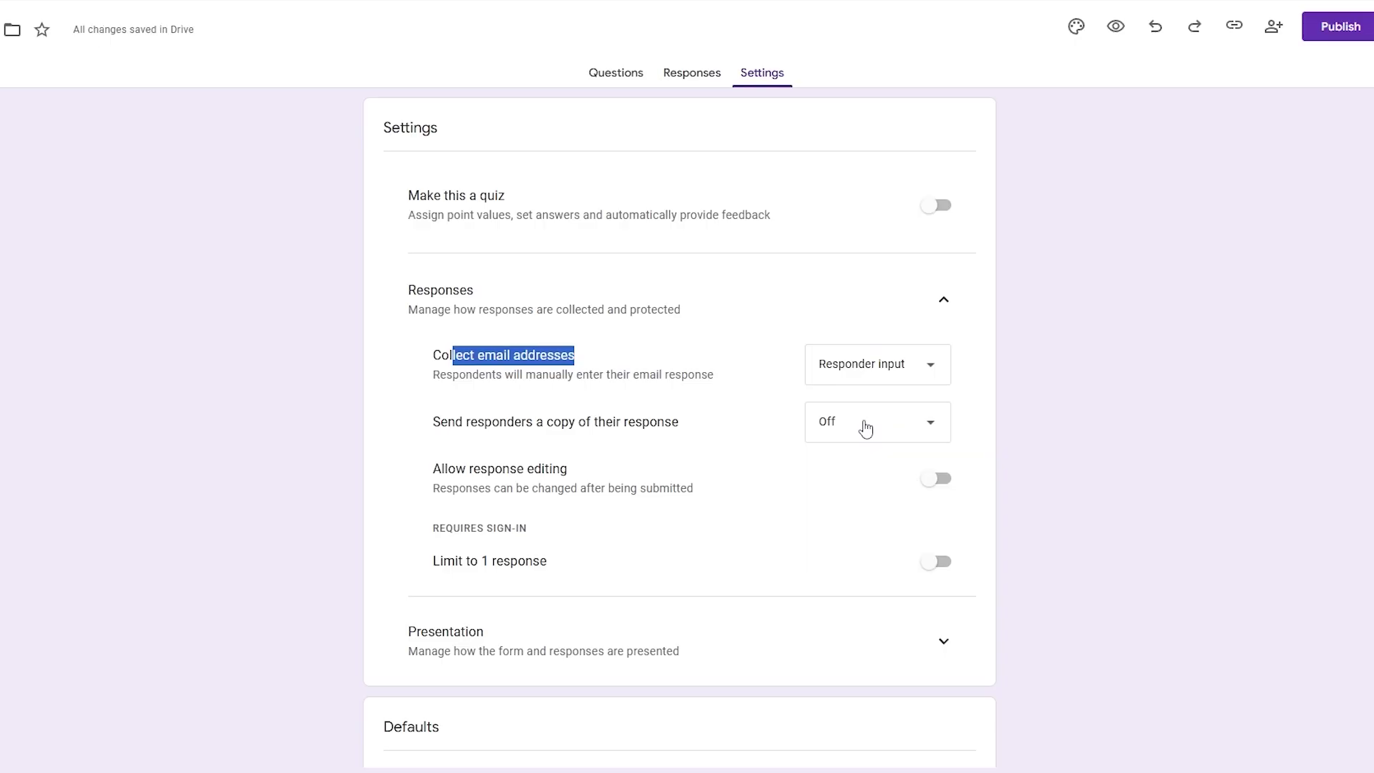
{"action": "left_click", "coordinate": [863, 364]}
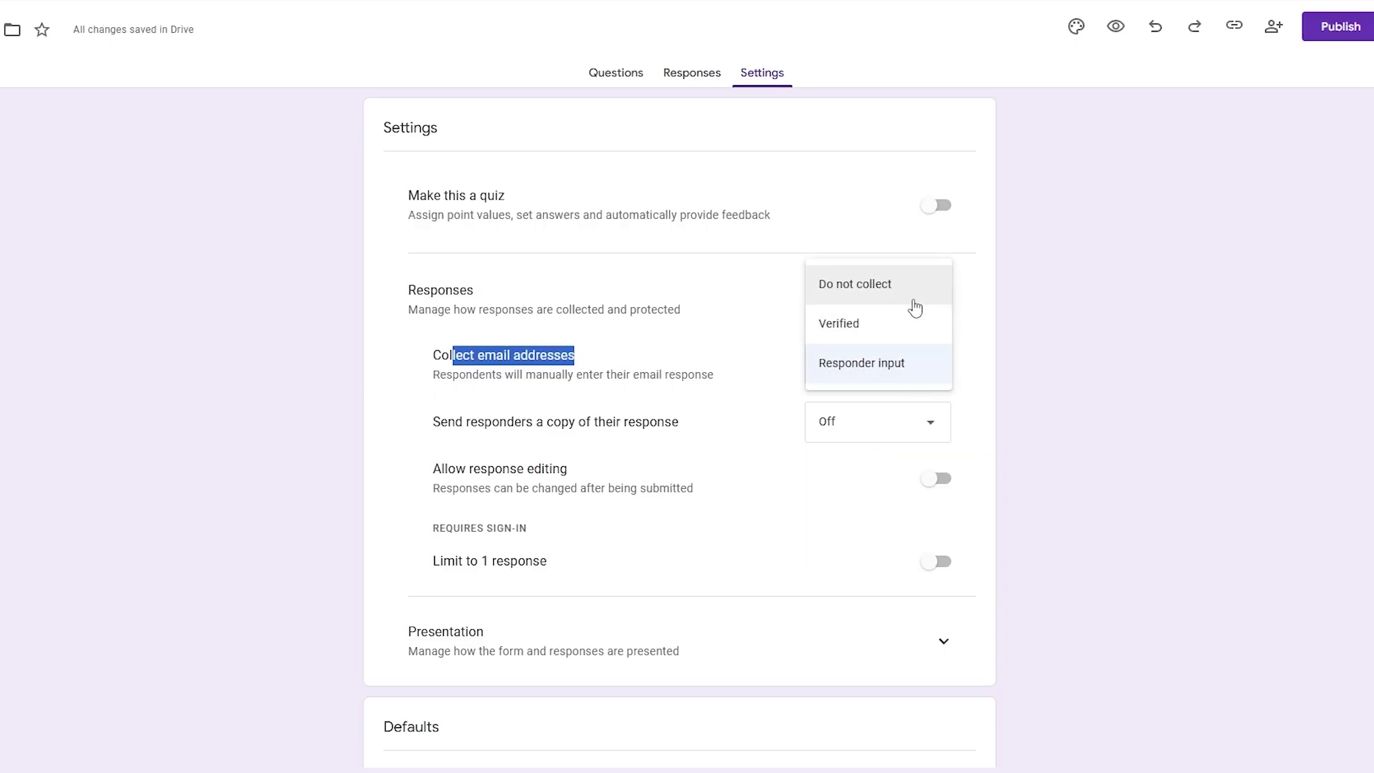
{"action": "left_click", "coordinate": [898, 323]}
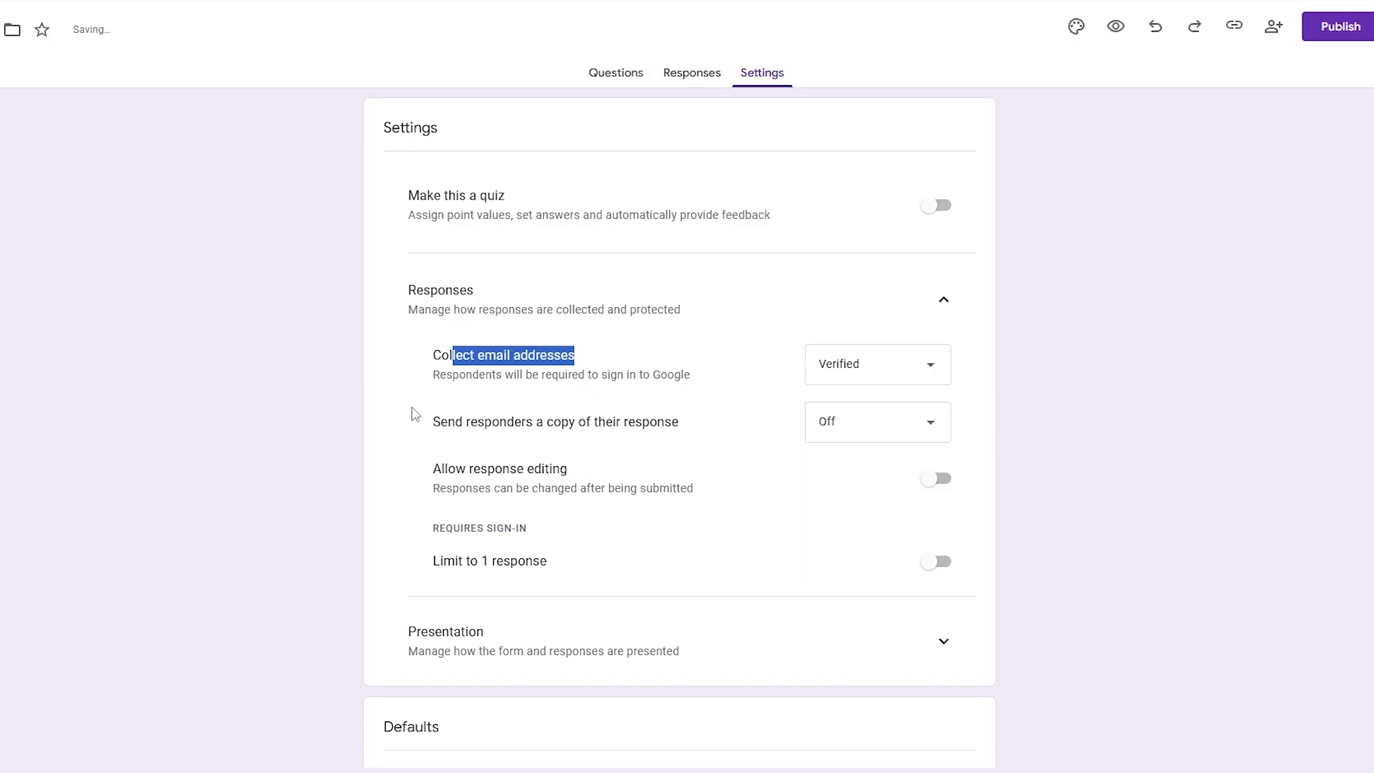
{"action": "left_click_drag", "start_coordinate": [454, 399], "coordinate": [930, 372]}
{"action": "left_click", "coordinate": [930, 373]}
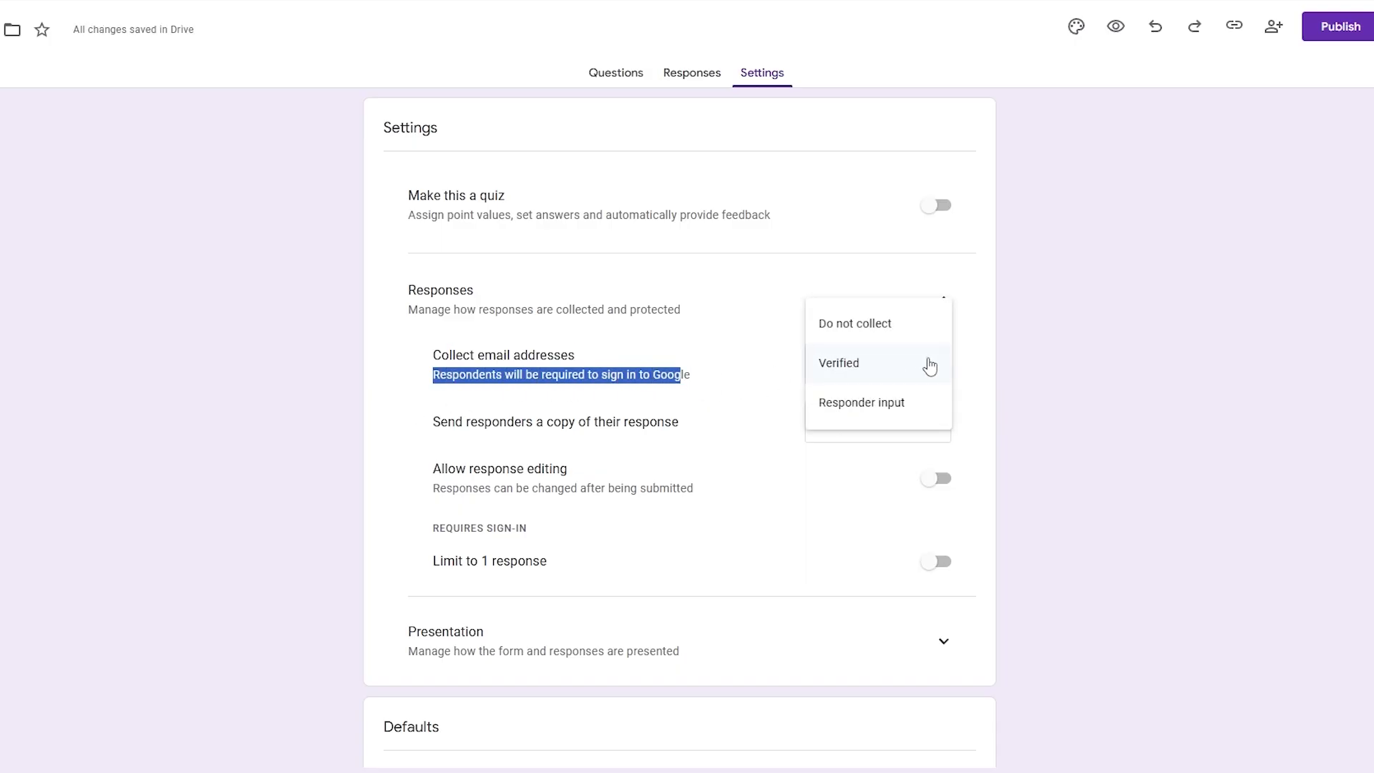
{"action": "left_click", "coordinate": [909, 405]}
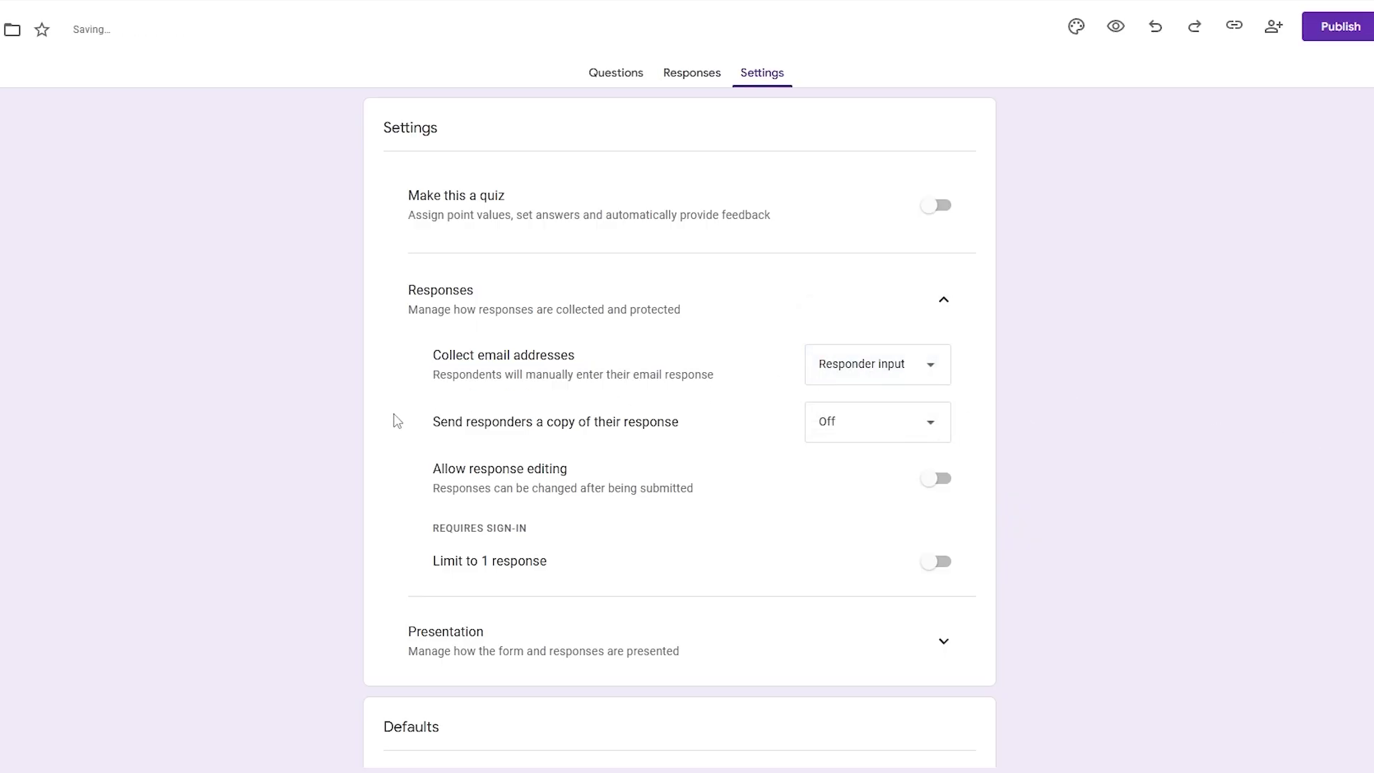
- Turn on Allow response editing and Limit to 1 response
{"action": "scroll", "coordinate": [353, 456], "scroll_direction": "down", "scroll_amount": 1}
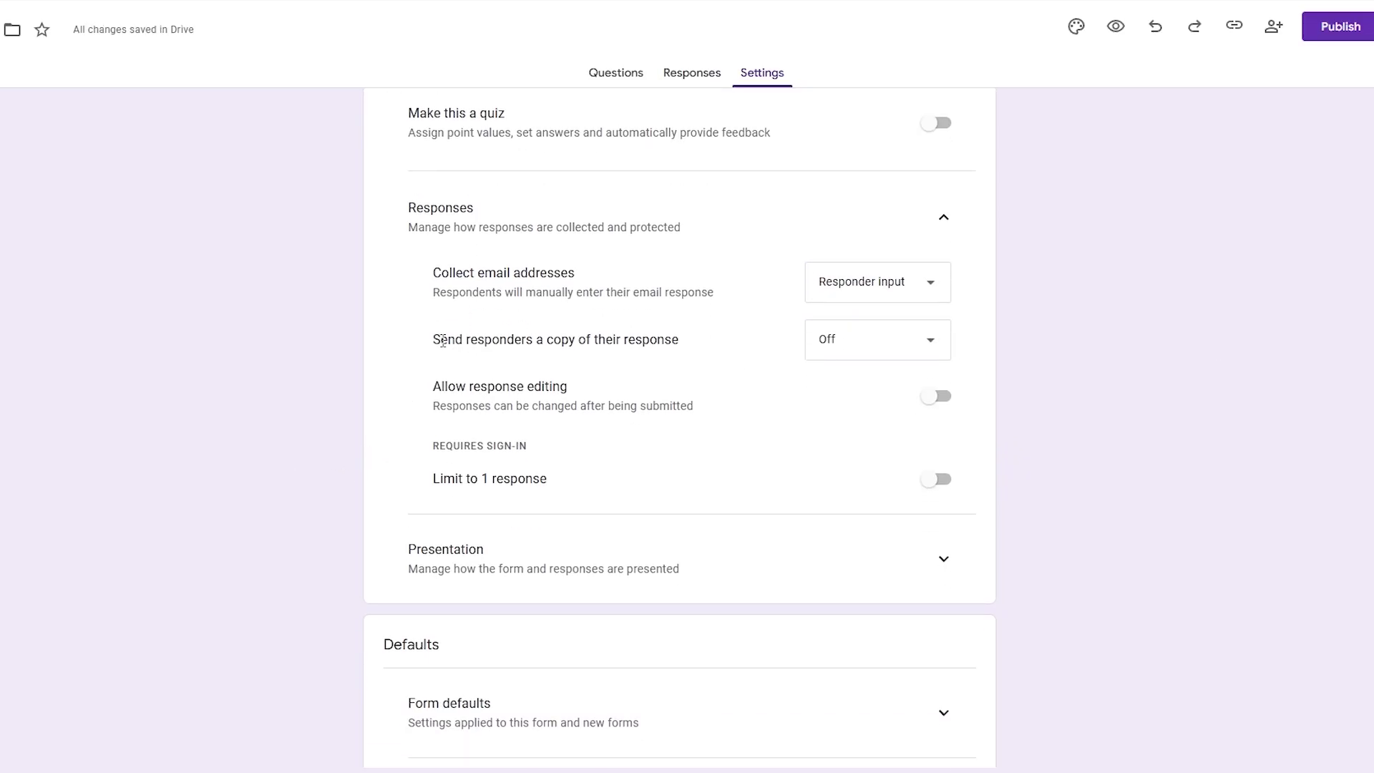
{"action": "left_click_drag", "start_coordinate": [440, 339], "coordinate": [674, 337]}
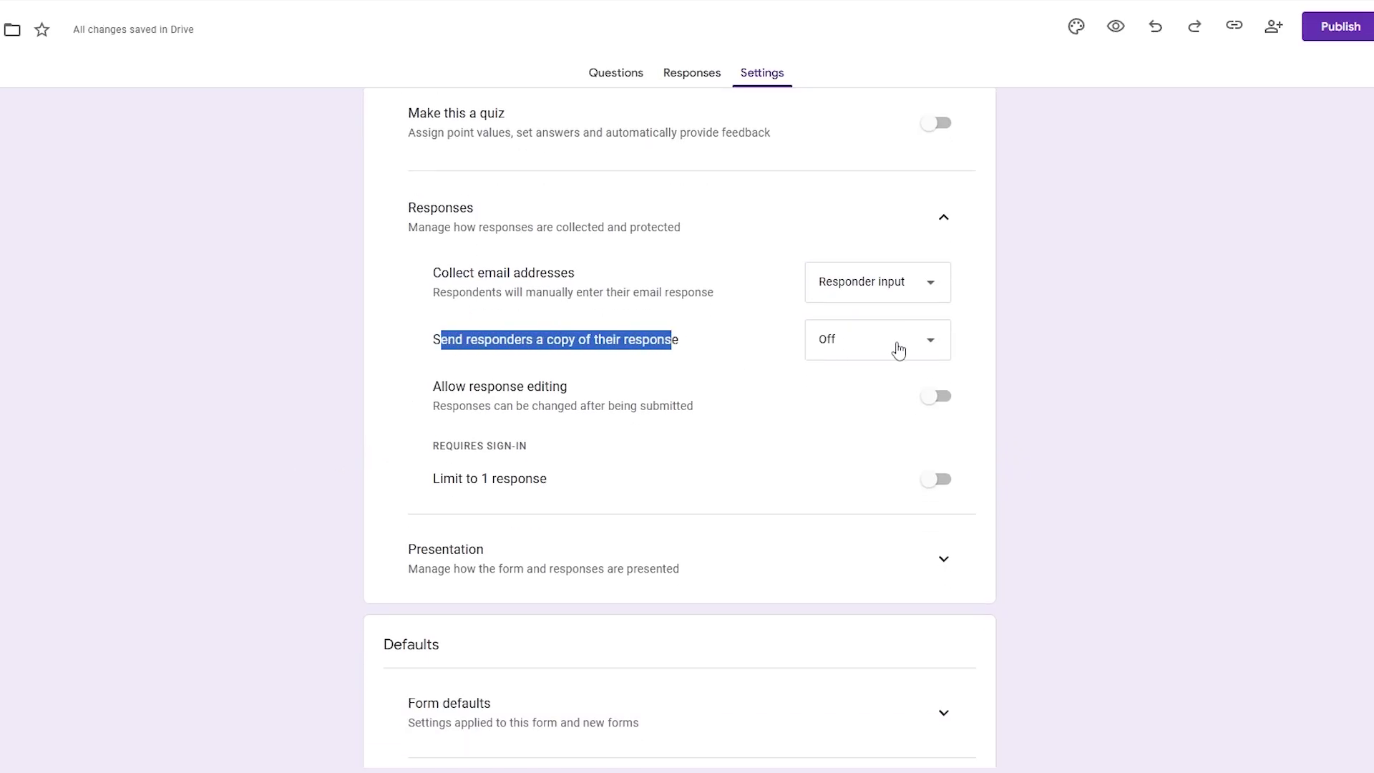
{"action": "left_click_drag", "start_coordinate": [431, 386], "coordinate": [603, 390]}
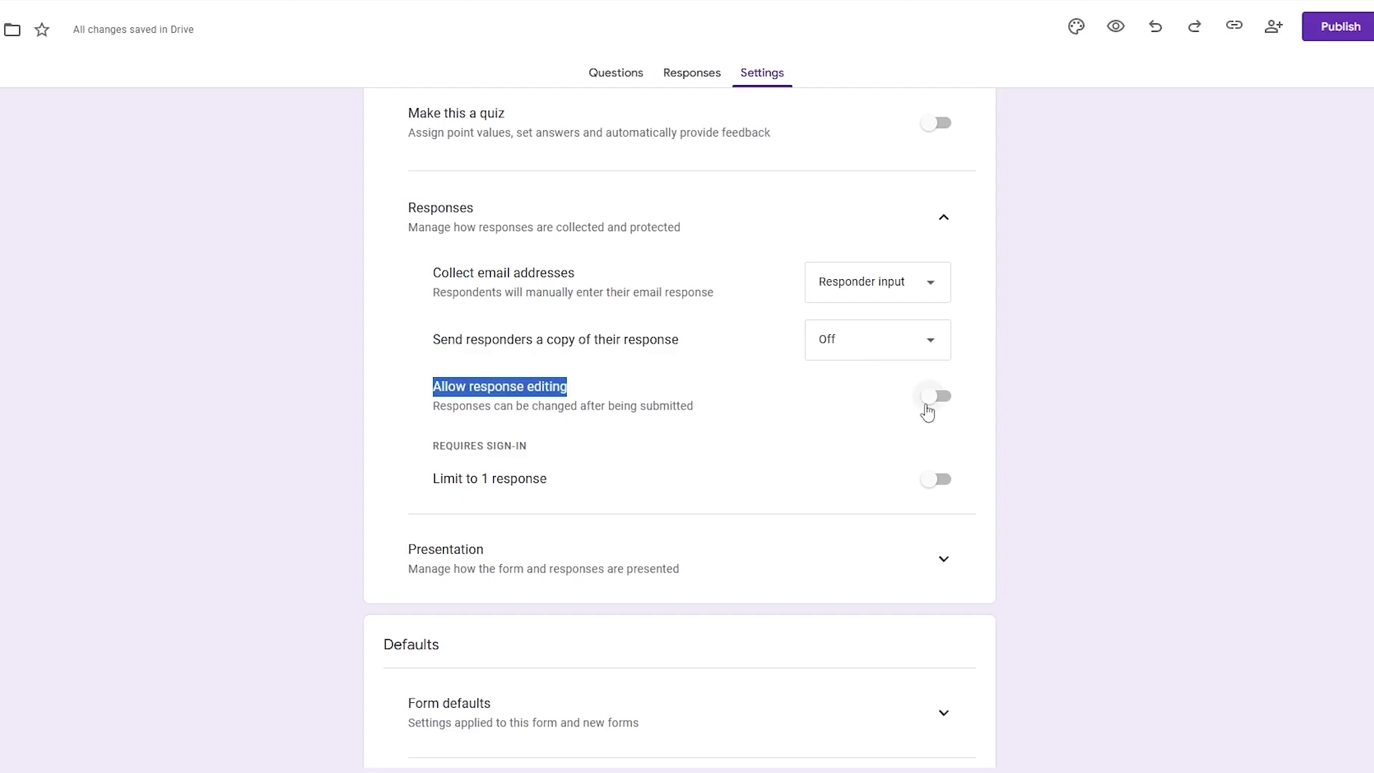
{"action": "left_click", "coordinate": [929, 408]}
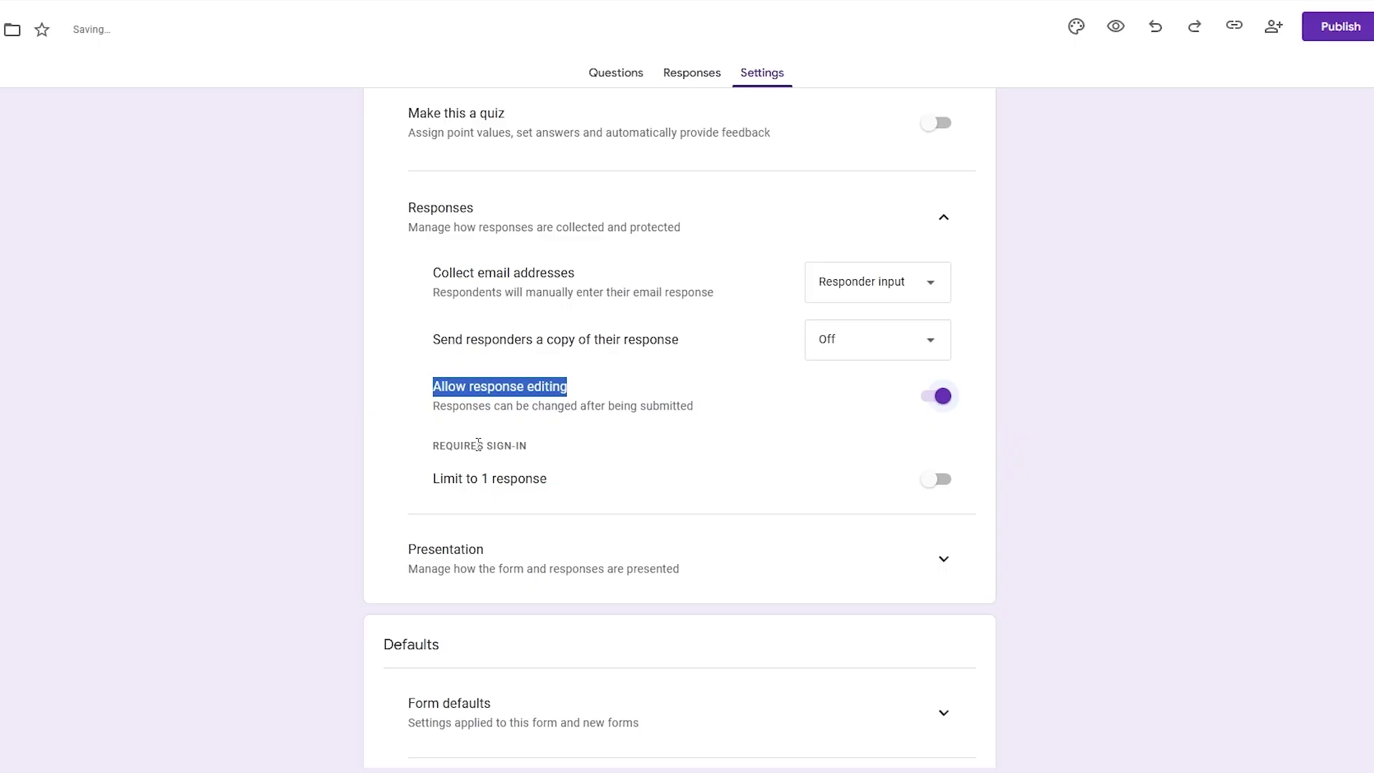
{"action": "left_click_drag", "start_coordinate": [443, 439], "coordinate": [523, 445]}
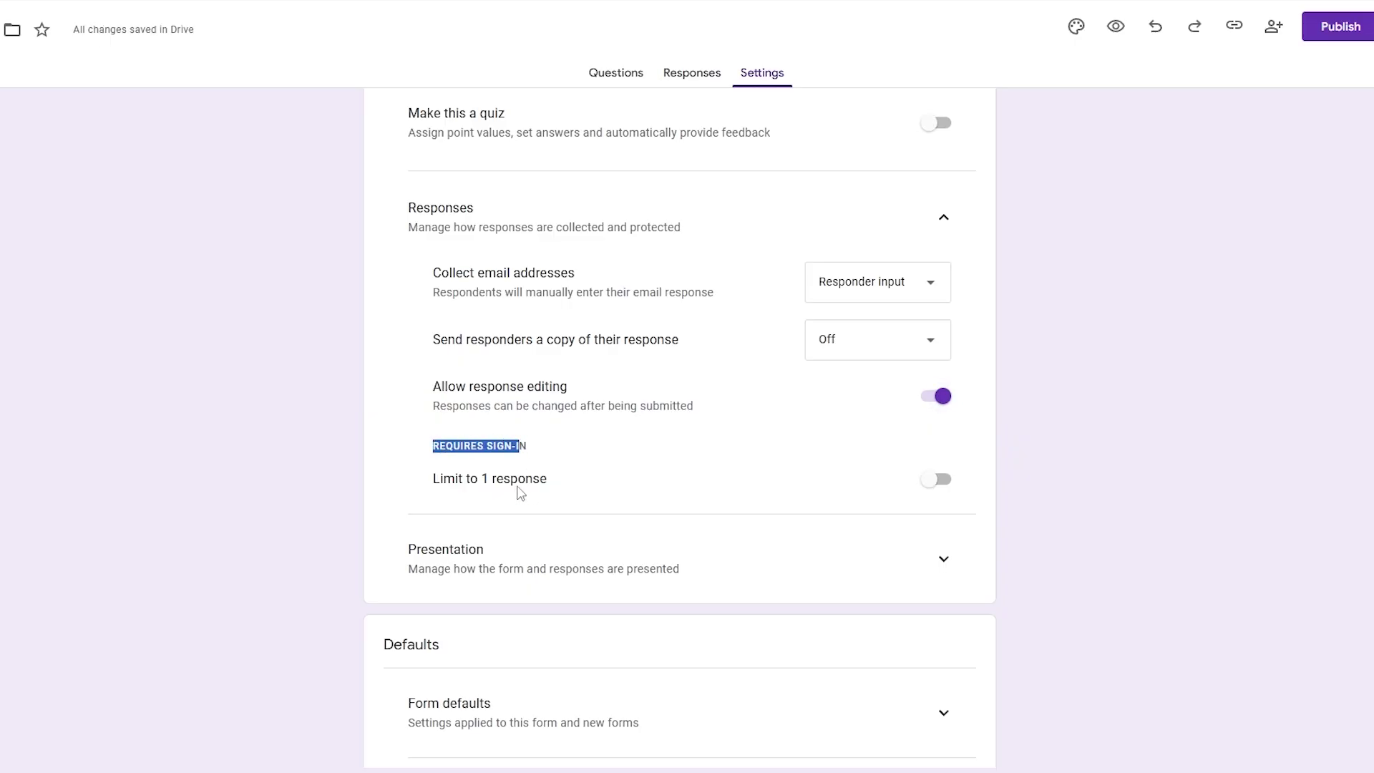
{"action": "left_click", "coordinate": [518, 488]}
{"action": "scroll", "coordinate": [530, 565], "scroll_direction": "down", "scroll_amount": 2}
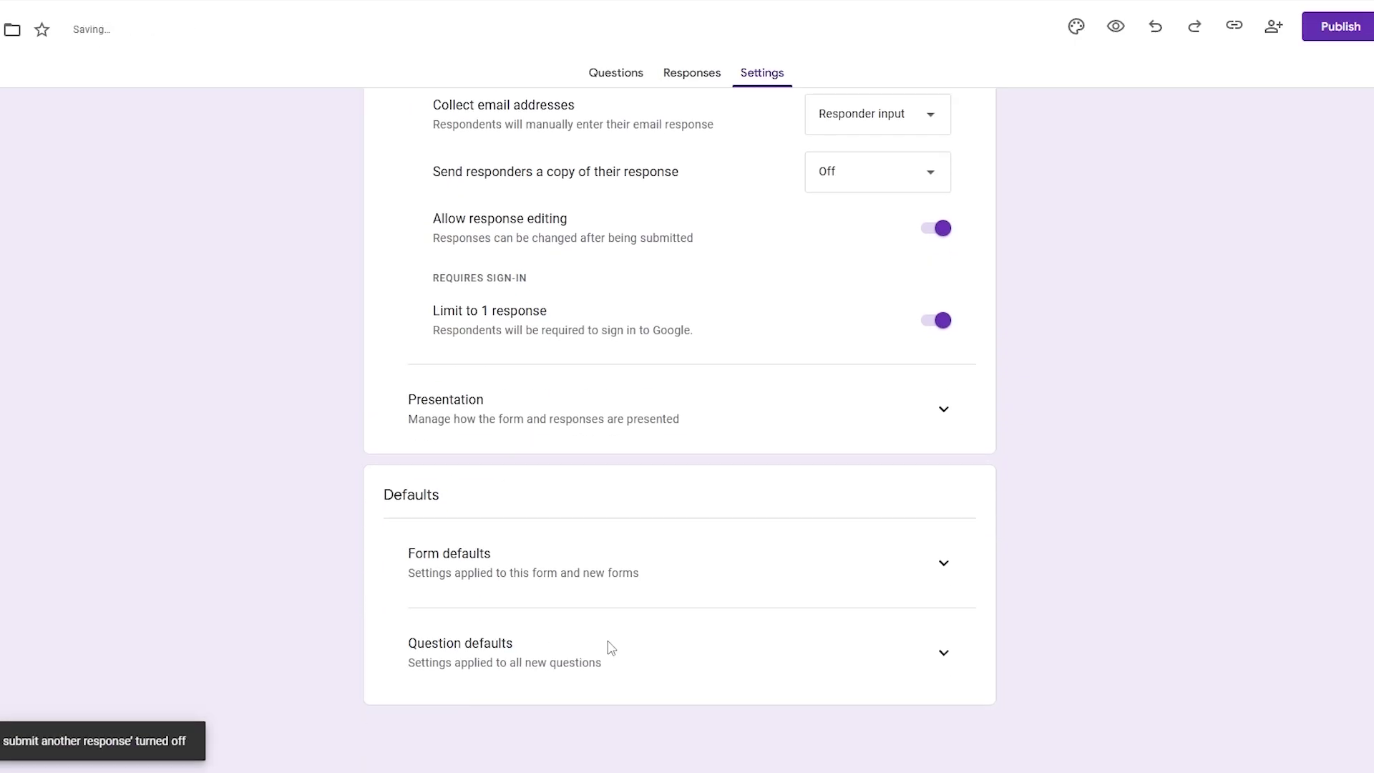
- Under Form defaults, set Collect email addresses by default to Responder input
{"action": "left_click", "coordinate": [953, 561]}
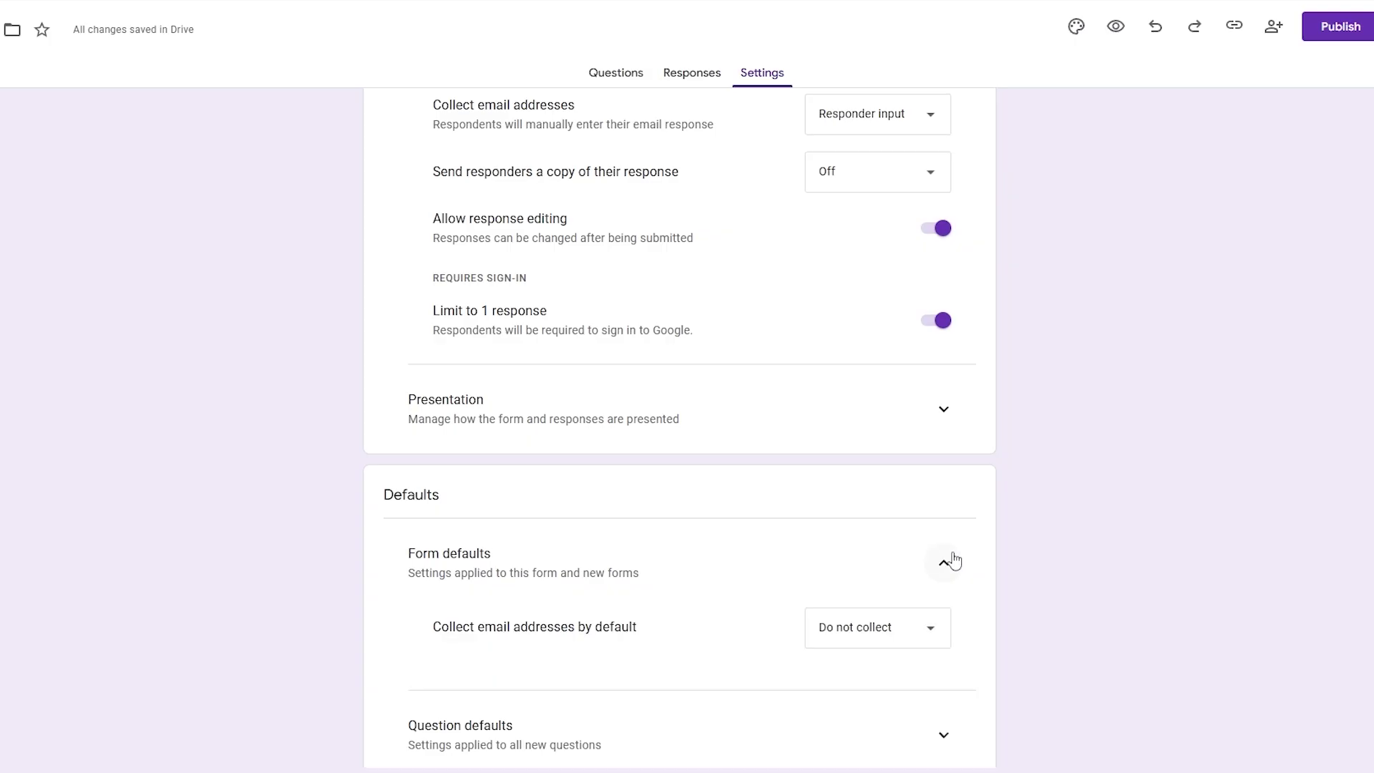
{"action": "left_click_drag", "start_coordinate": [426, 578], "coordinate": [576, 586]}
{"action": "left_click", "coordinate": [729, 651]}
{"action": "left_click_drag", "start_coordinate": [432, 633], "coordinate": [610, 648]}
{"action": "left_click", "coordinate": [820, 641]}
{"action": "left_click", "coordinate": [880, 670]}
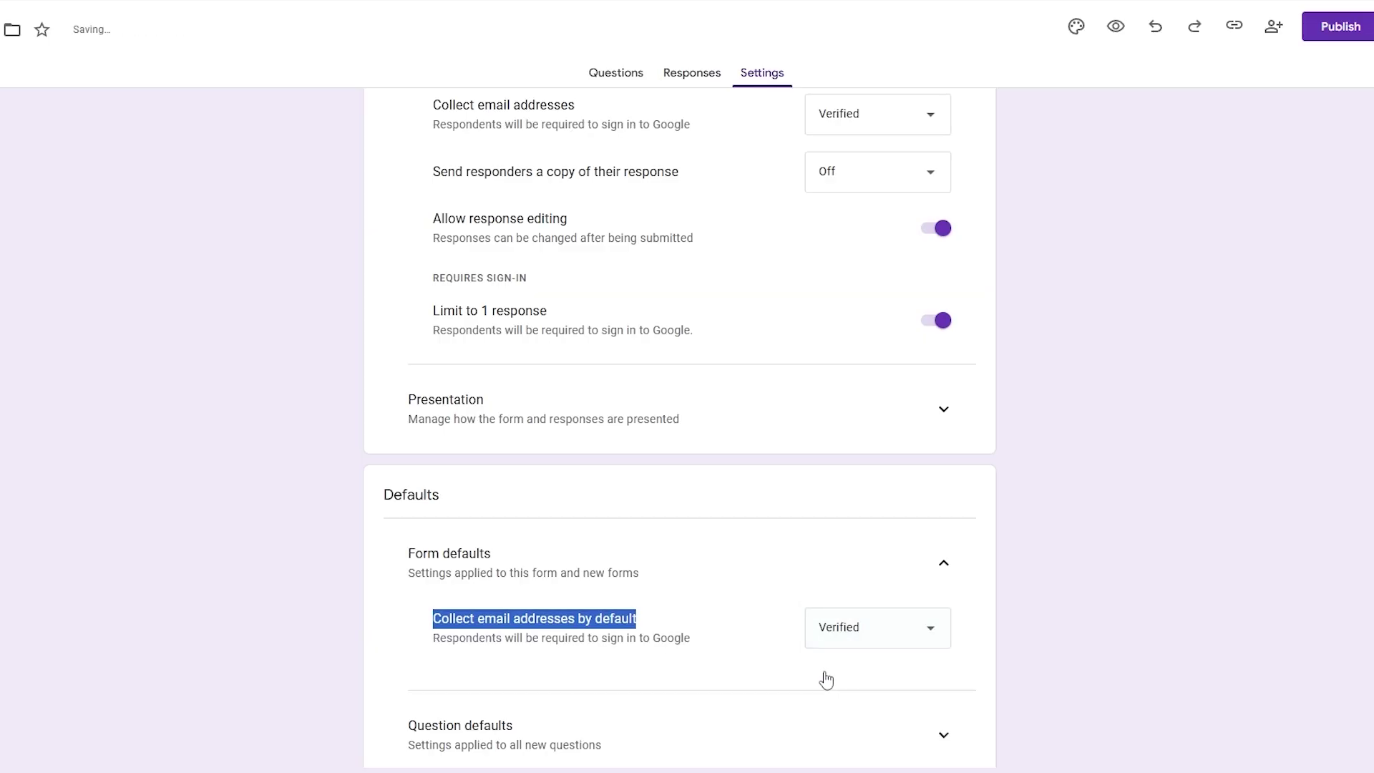
{"action": "left_click", "coordinate": [918, 649]}
{"action": "left_click", "coordinate": [868, 680]}
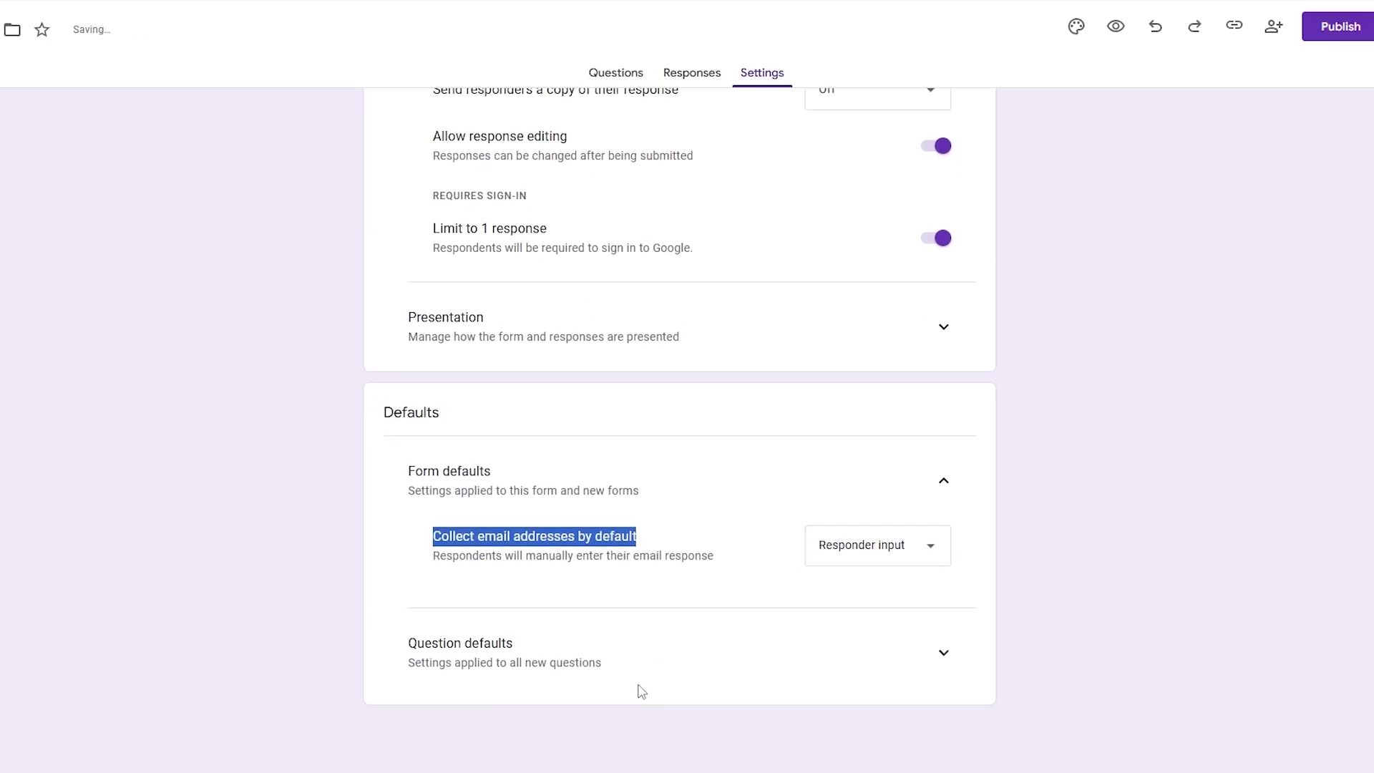
- Check the Responses page, then return to the form's Questions
{"action": "scroll", "coordinate": [1295, 550], "scroll_direction": "up", "scroll_amount": 3}
{"action": "scroll", "coordinate": [1295, 549], "scroll_direction": "up", "scroll_amount": 1}
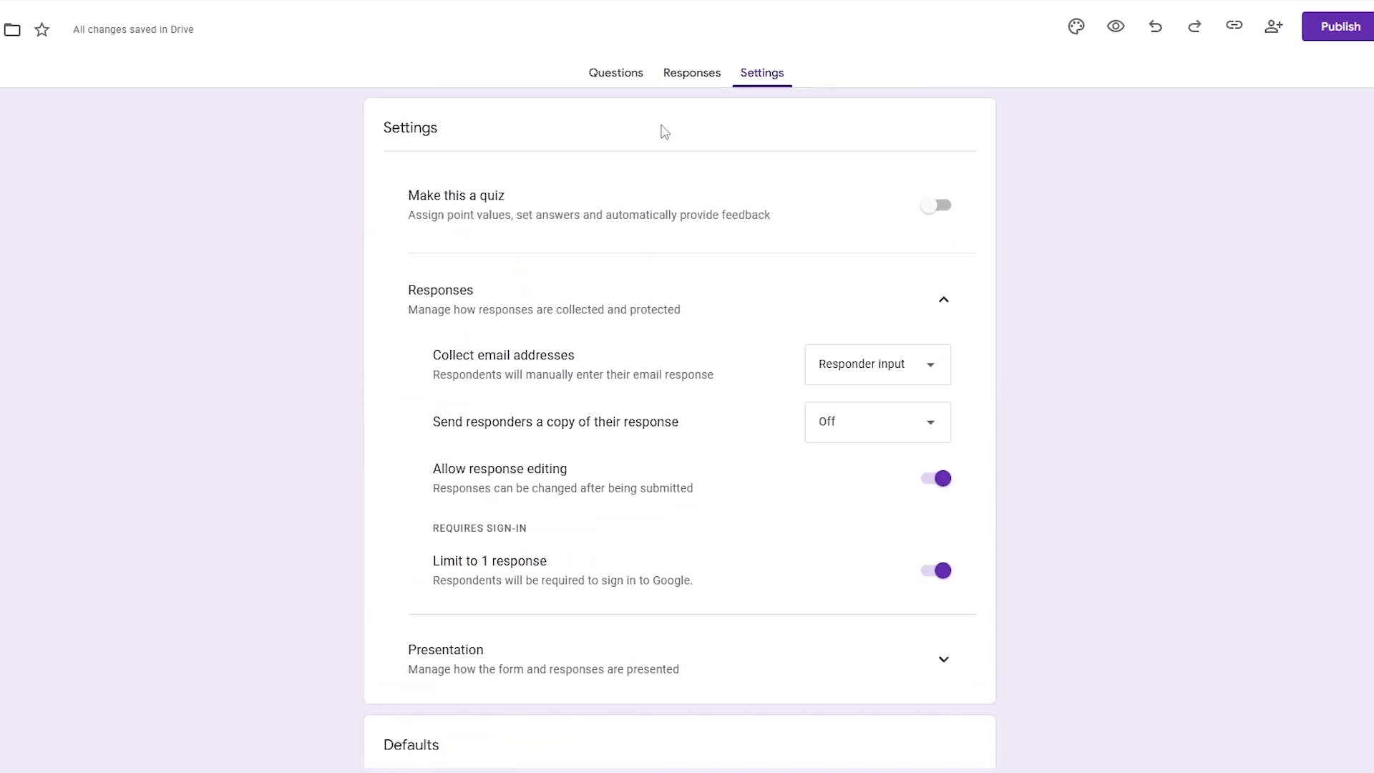
{"action": "left_click", "coordinate": [701, 72]}
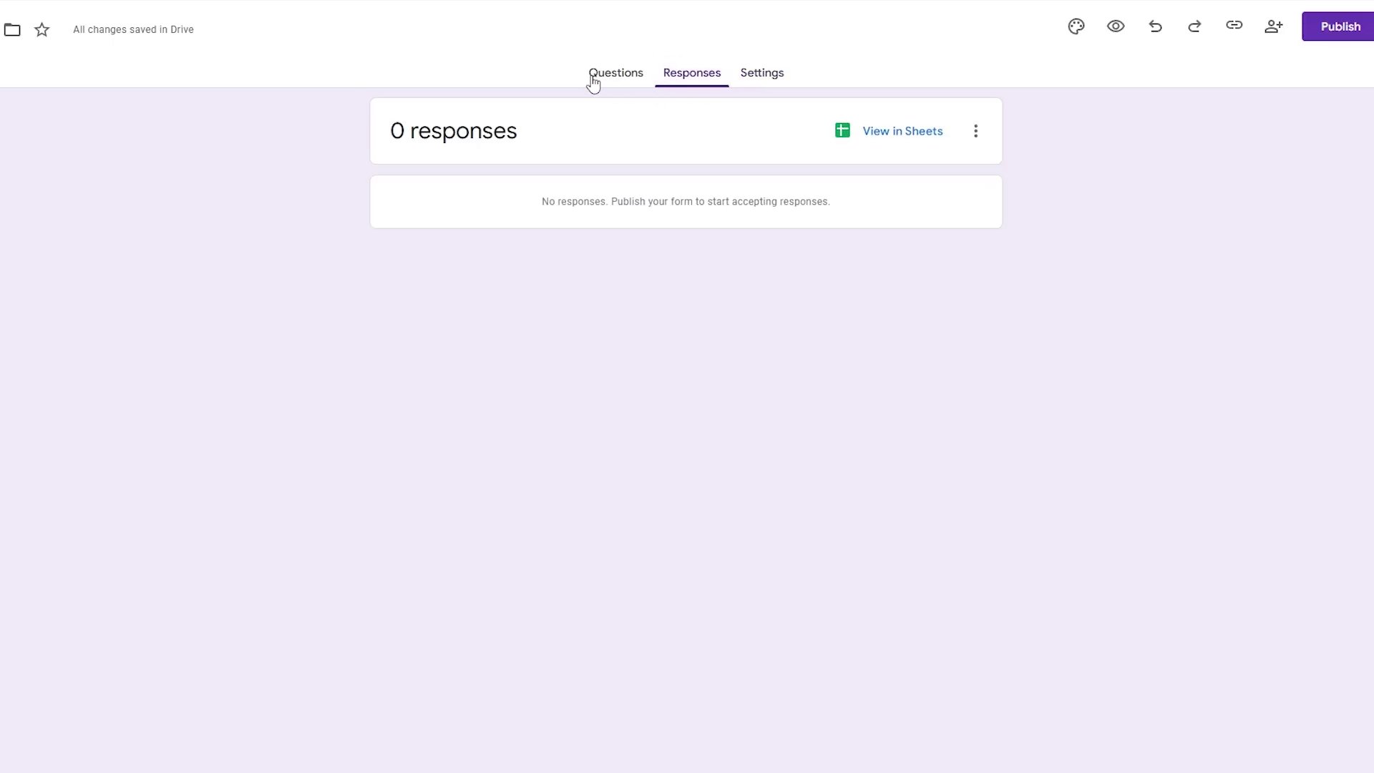
{"action": "left_click_drag", "start_coordinate": [418, 132], "coordinate": [458, 133]}
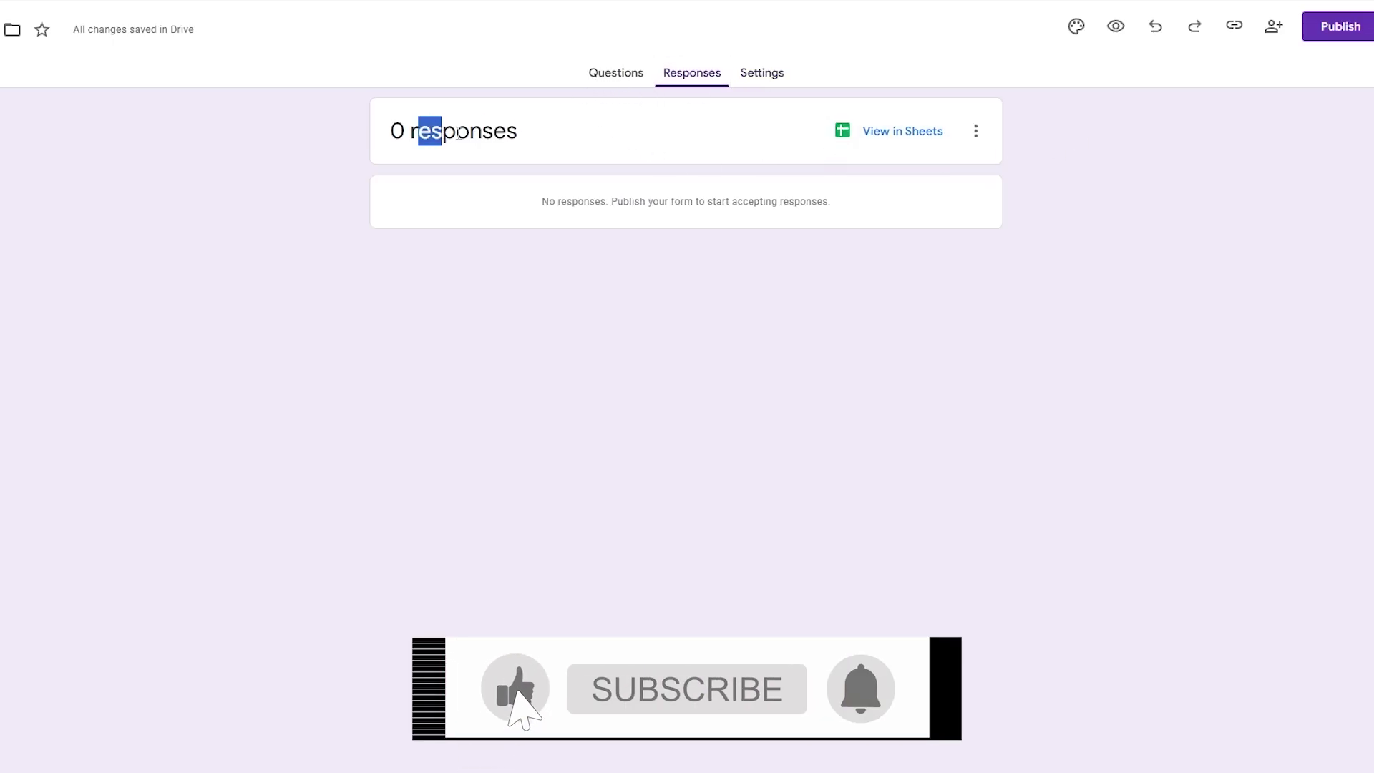
{"action": "left_click", "coordinate": [629, 81]}
{"action": "scroll", "coordinate": [526, 415], "scroll_direction": "down", "scroll_amount": 2}
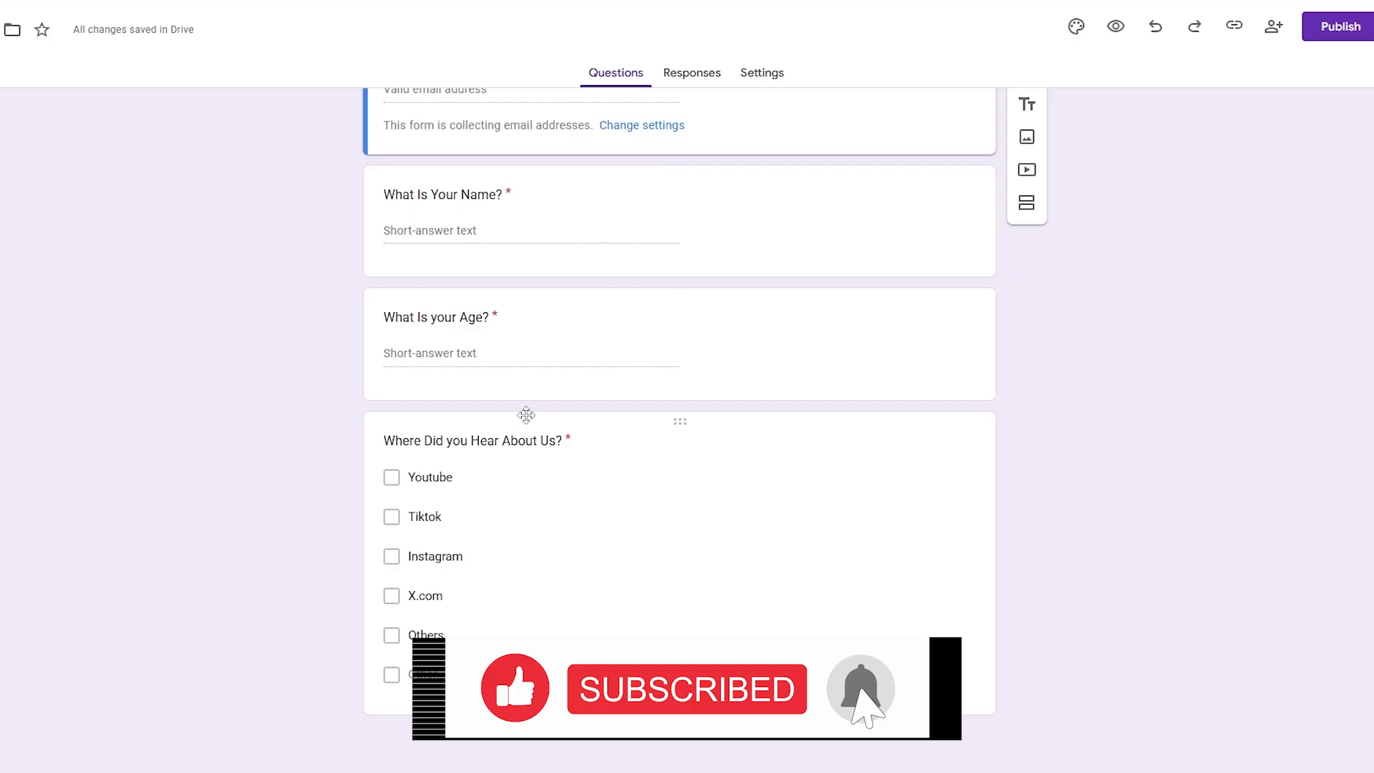
{"action": "scroll", "coordinate": [526, 415], "scroll_direction": "up", "scroll_amount": 2}
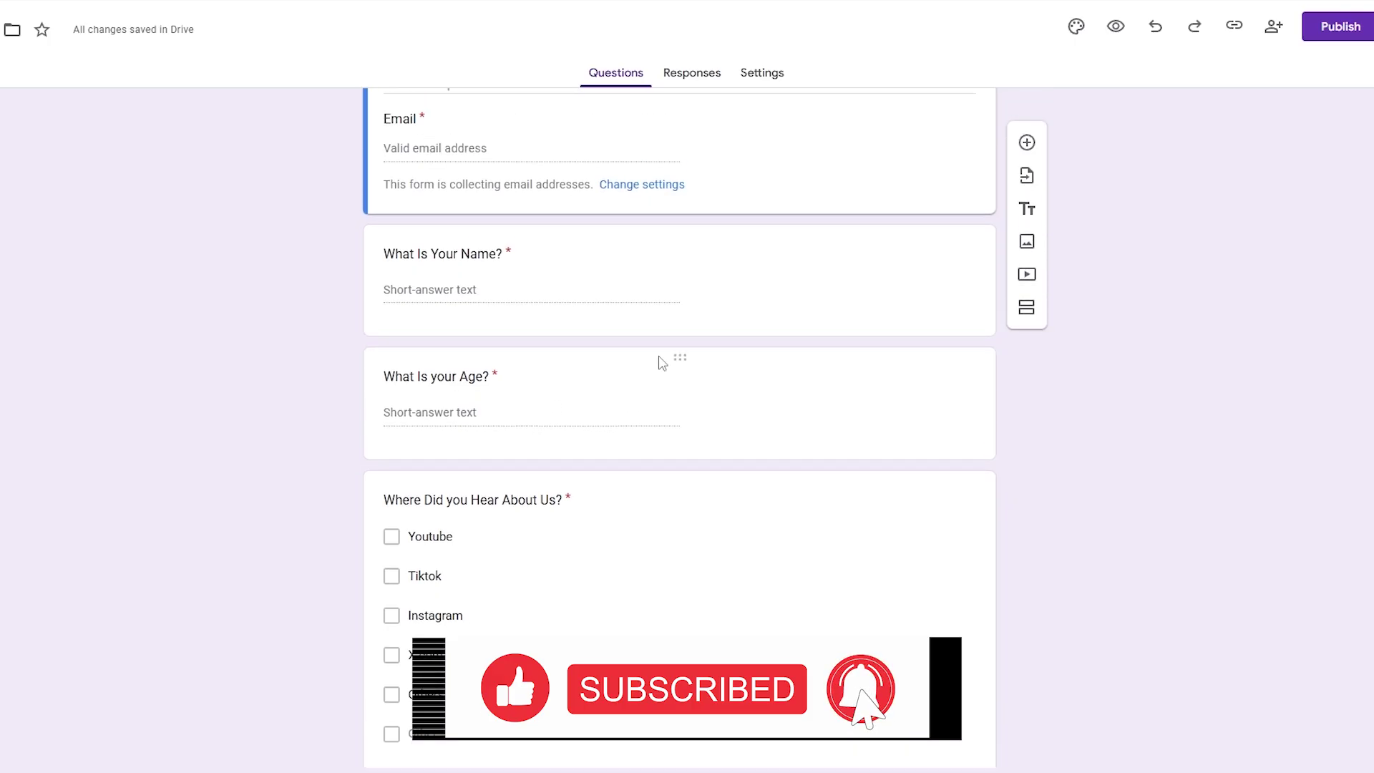
- Start publishing and confirm editor access stays Restricted in the sharing settings
{"action": "left_click", "coordinate": [1335, 31]}
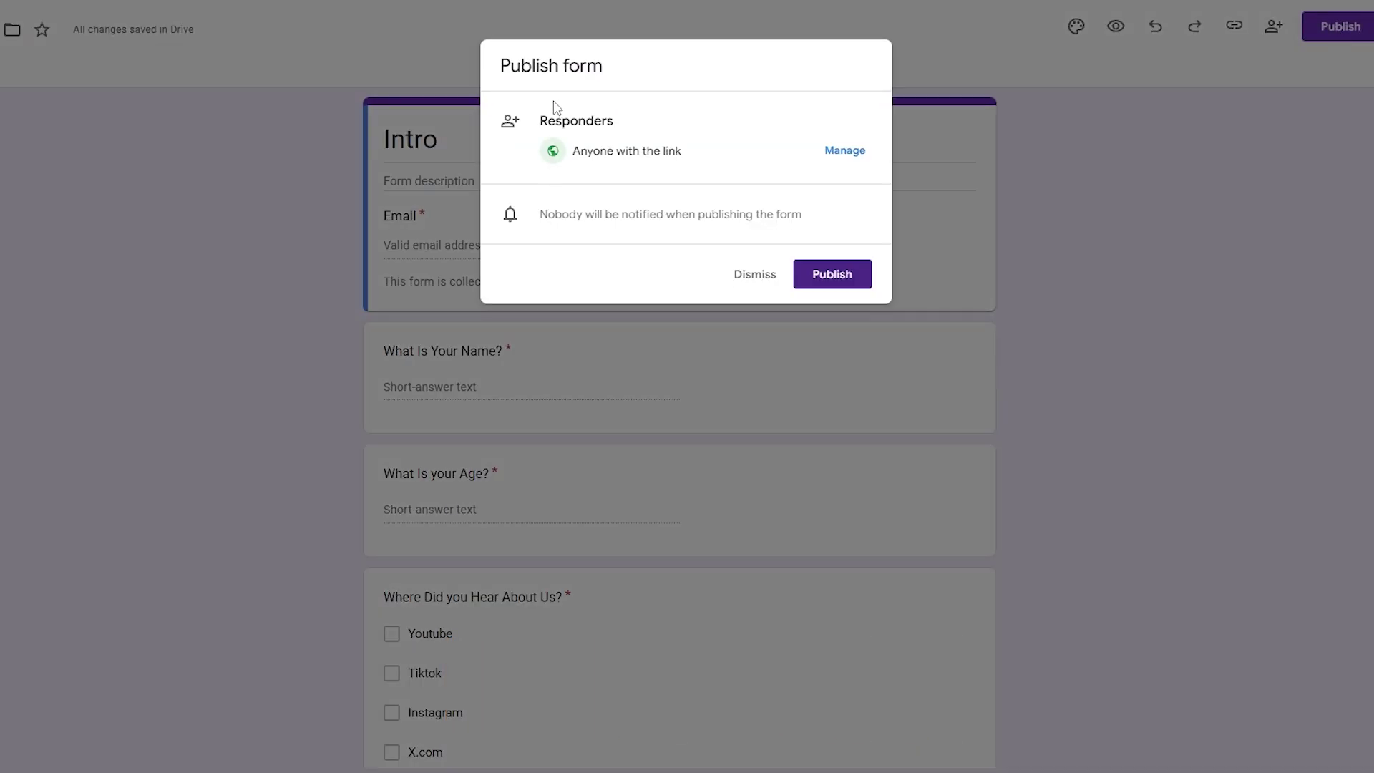
{"action": "left_click_drag", "start_coordinate": [539, 125], "coordinate": [622, 134]}
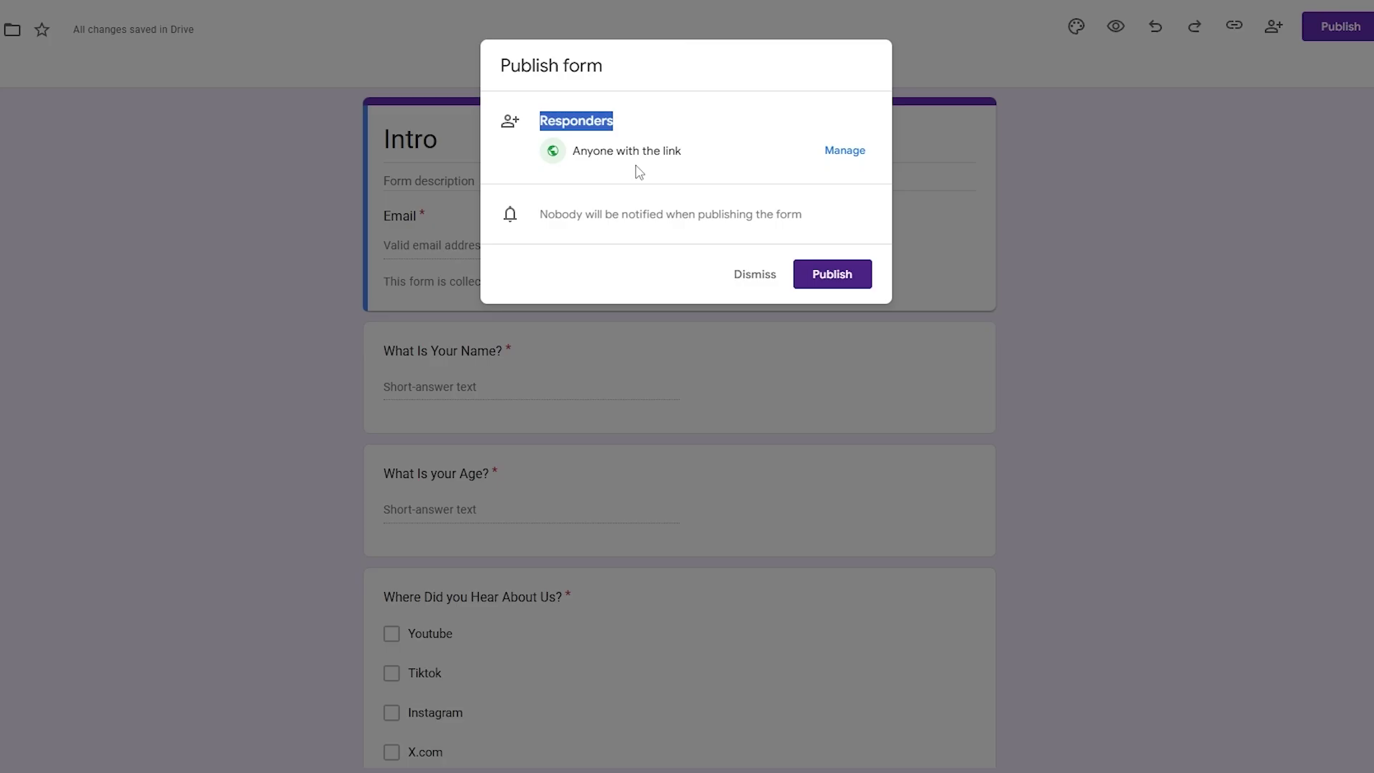
{"action": "left_click", "coordinate": [843, 153]}
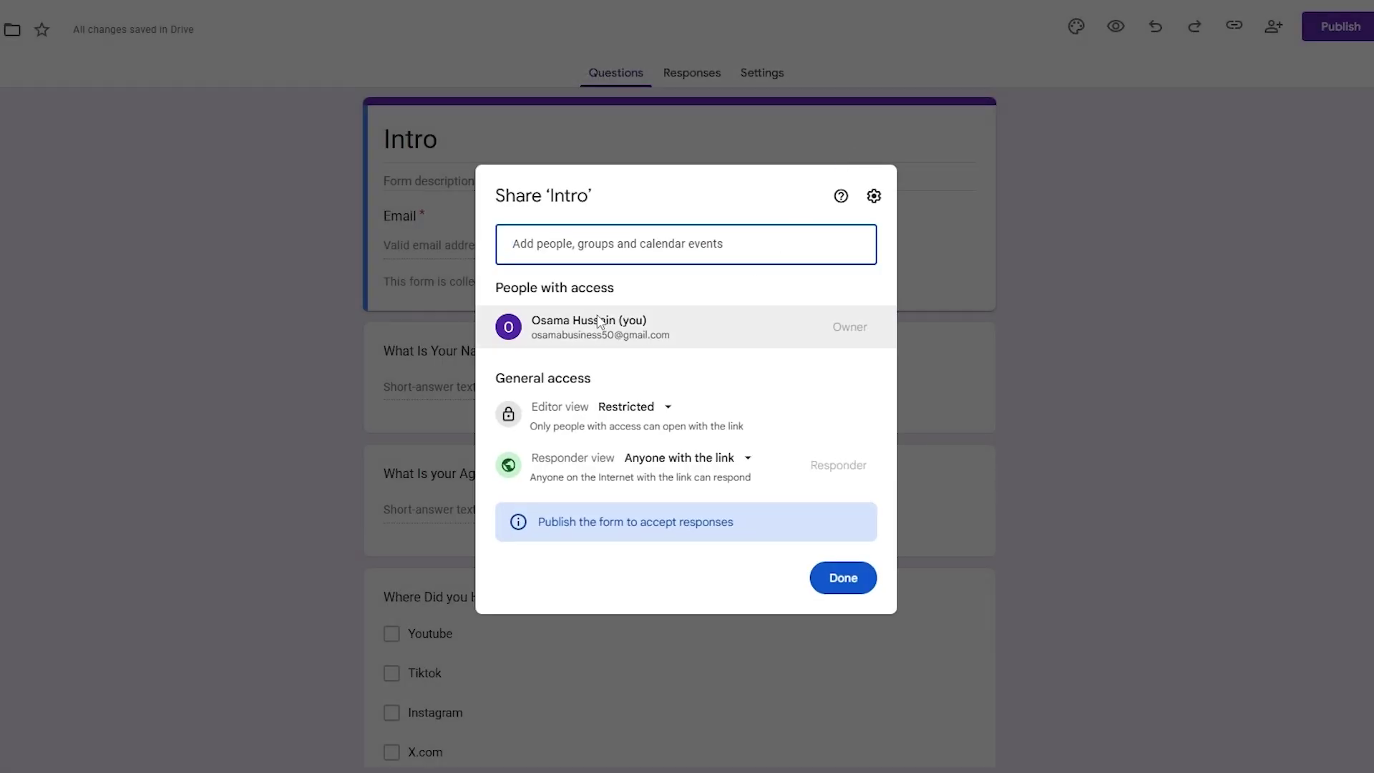
{"action": "left_click", "coordinate": [636, 407]}
{"action": "left_click", "coordinate": [696, 493]}
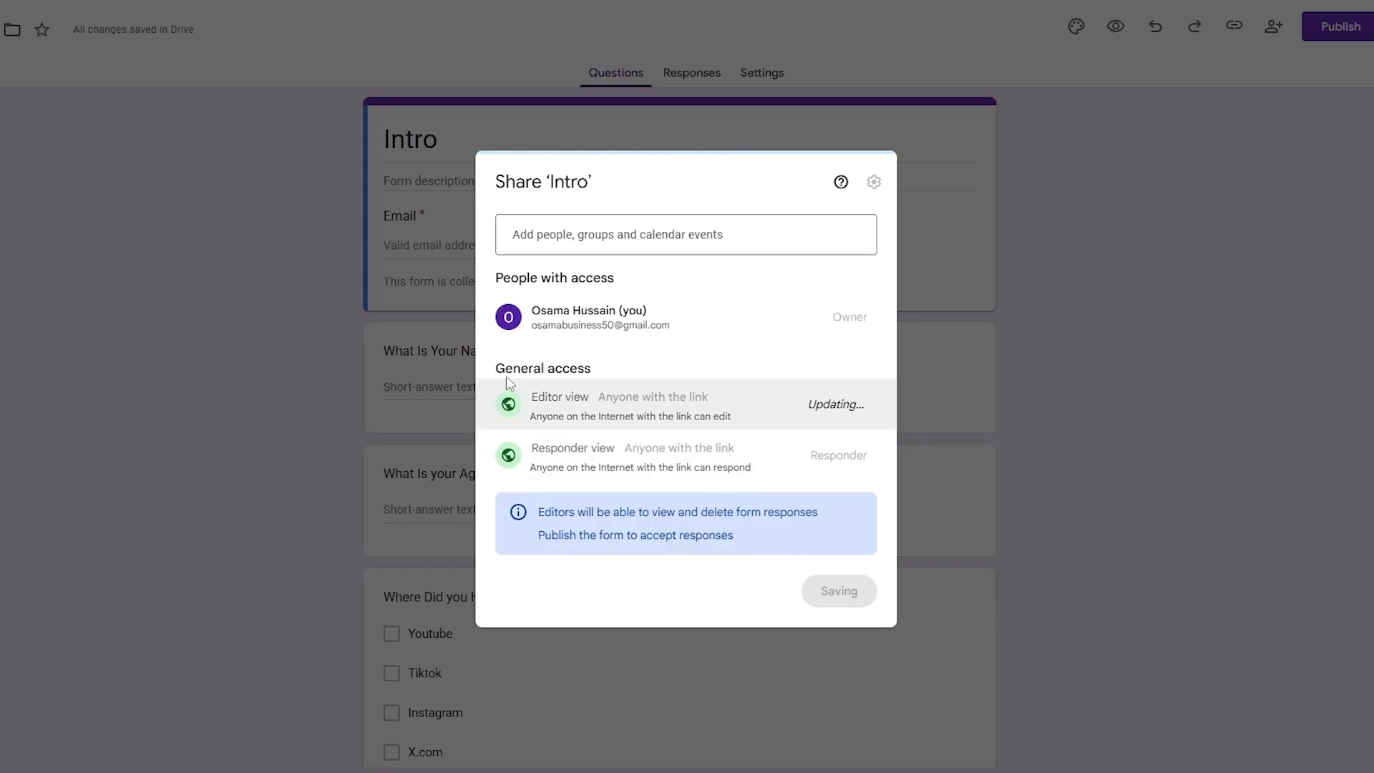
{"action": "left_click", "coordinate": [620, 401]}
{"action": "left_click", "coordinate": [676, 438]}
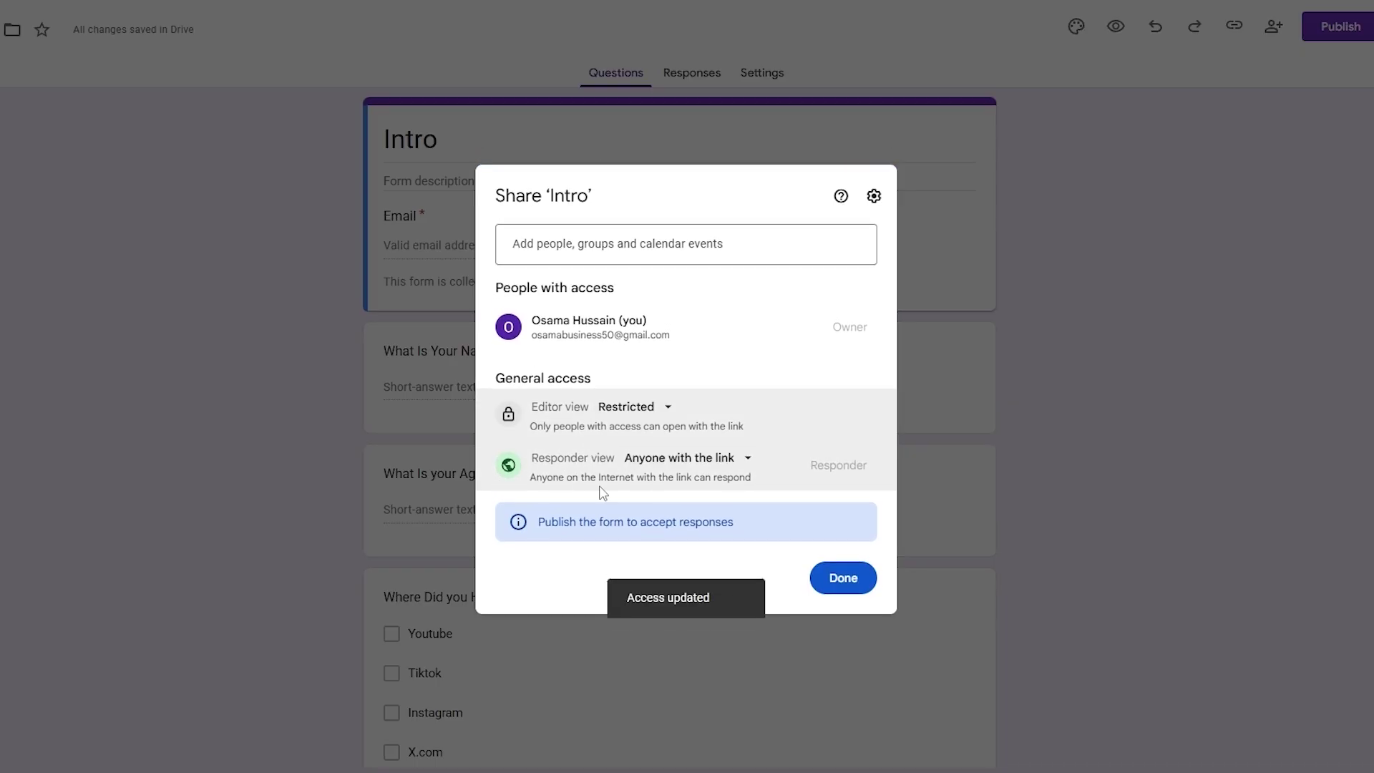
- Keep responders as anyone with the link and publish the Intro form
{"action": "left_click", "coordinate": [748, 459]}
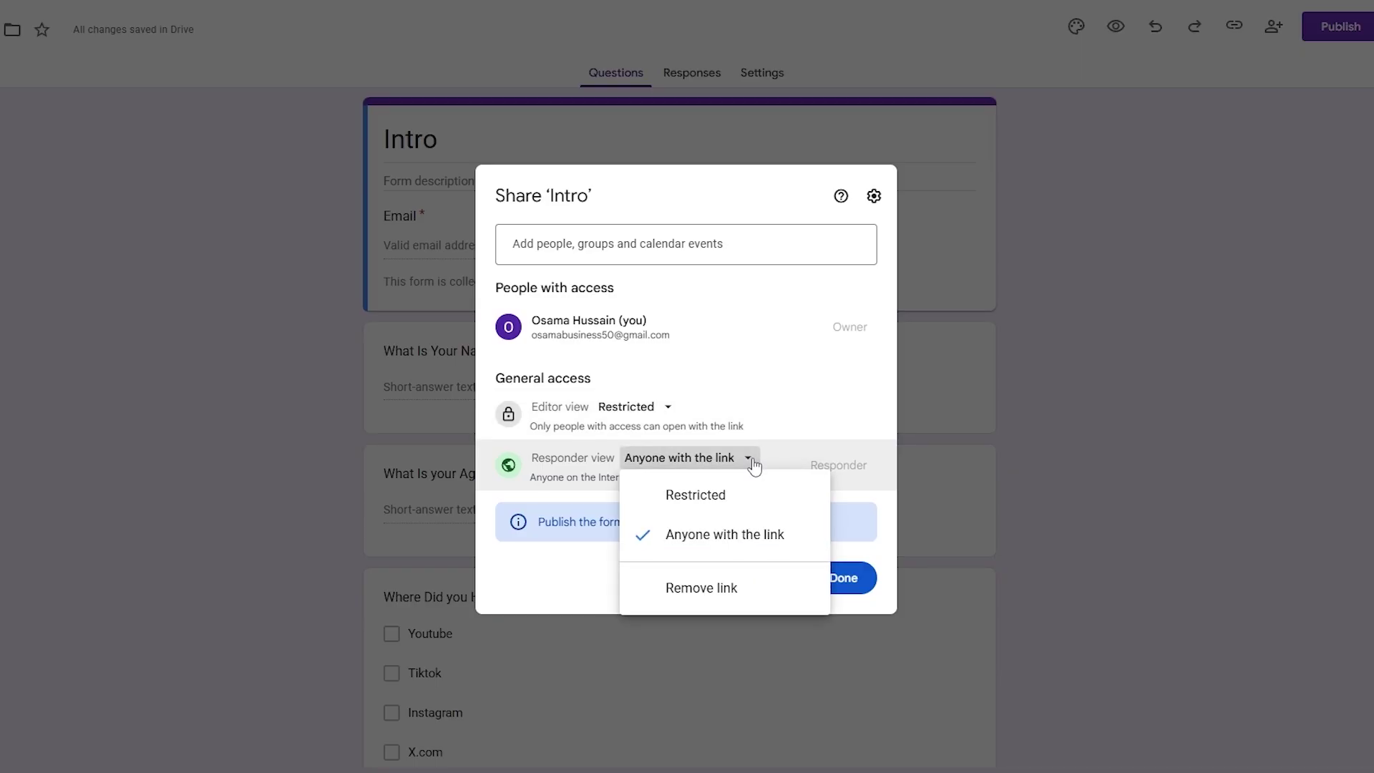
{"action": "left_click", "coordinate": [772, 556]}
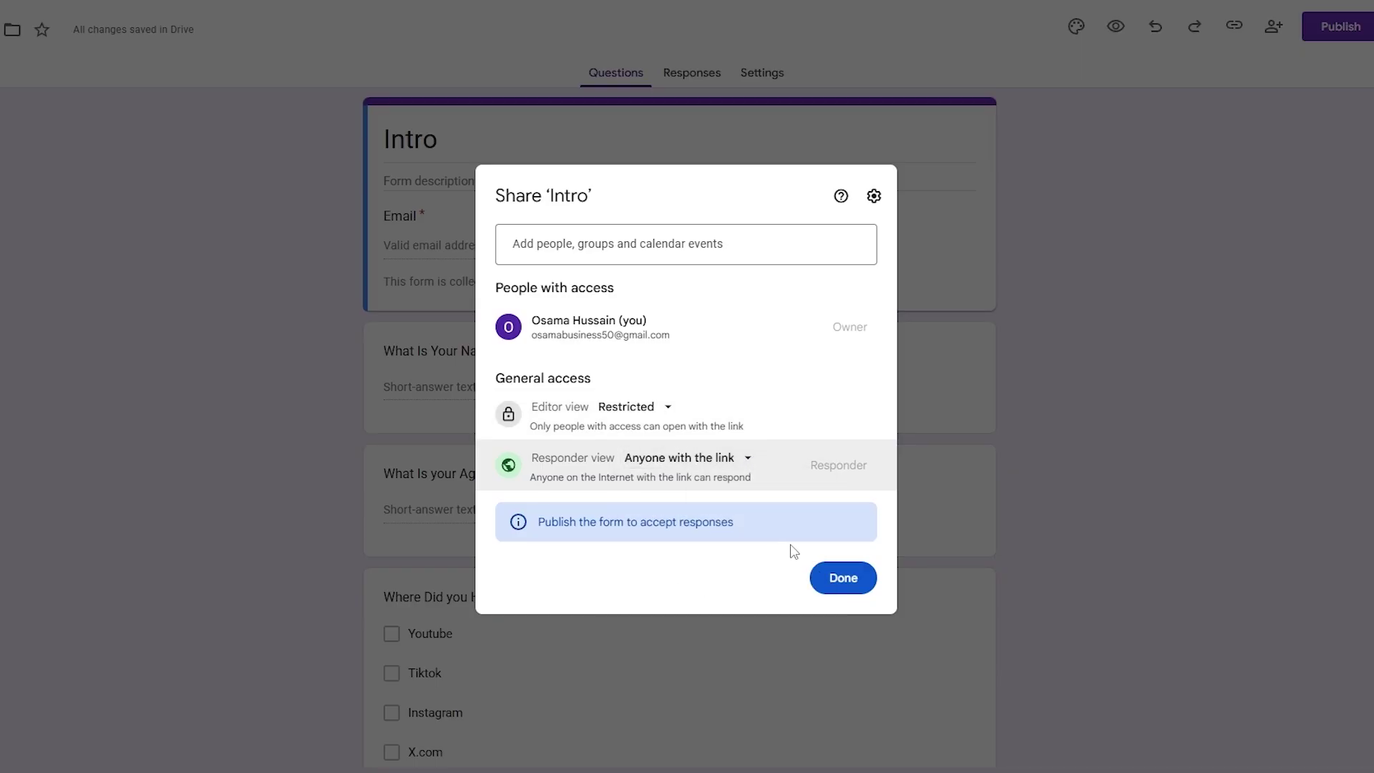
{"action": "left_click", "coordinate": [845, 577]}
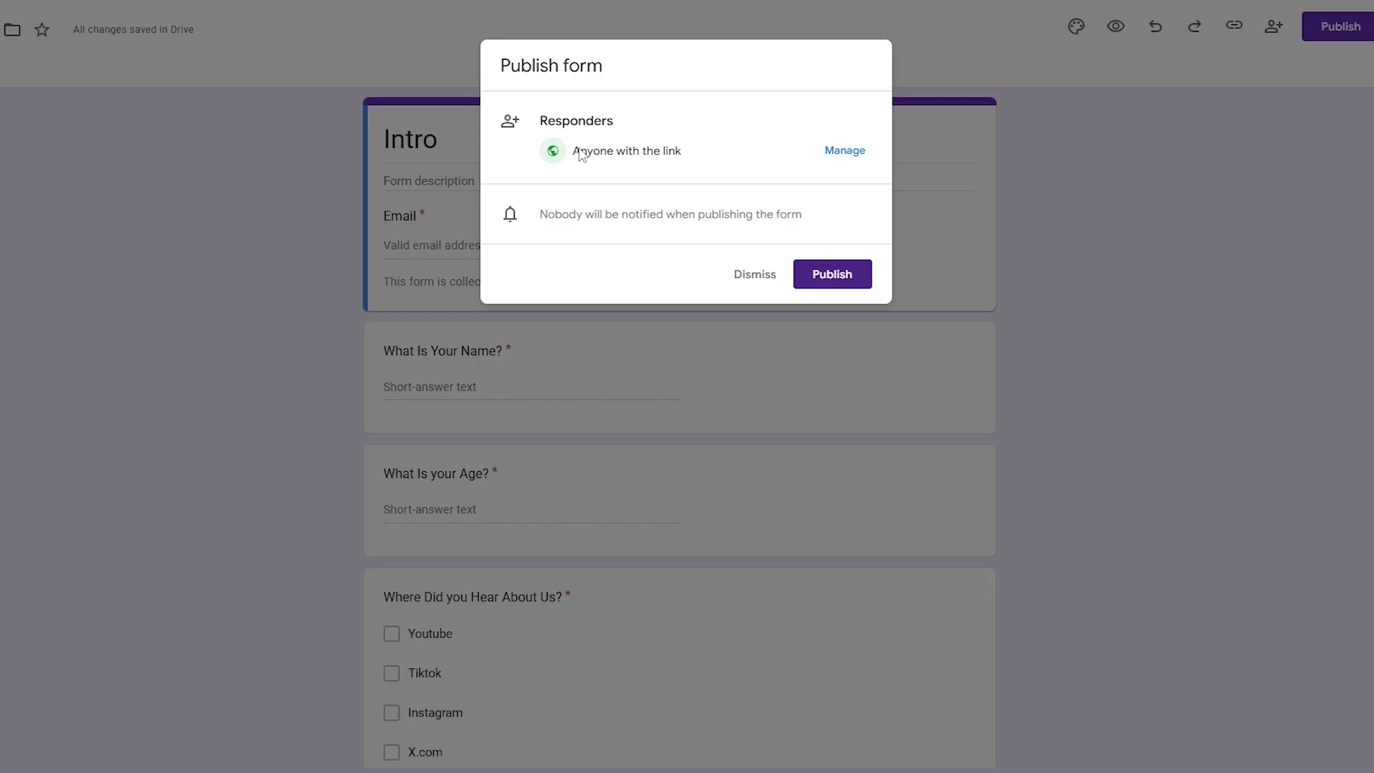
{"action": "left_click", "coordinate": [822, 288]}
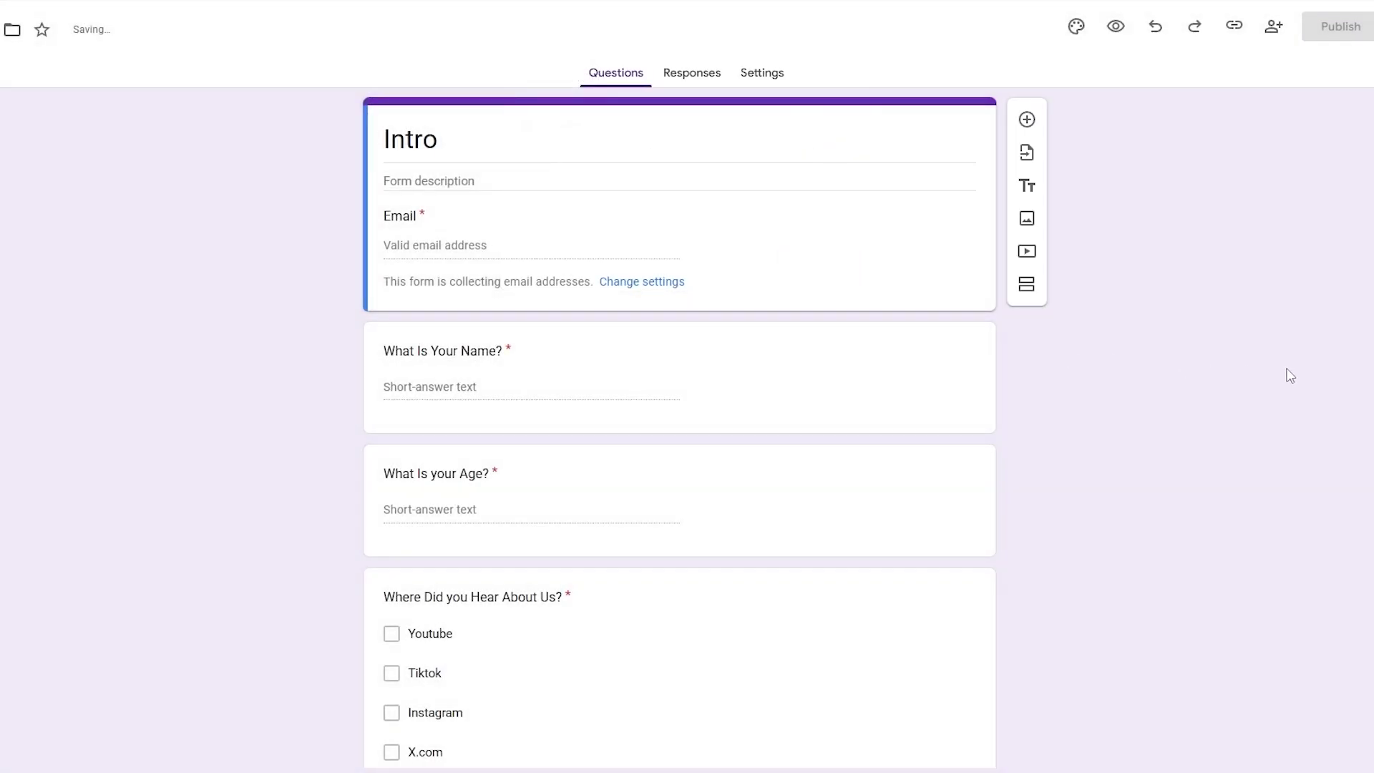
{"action": "left_click", "coordinate": [1343, 33]}
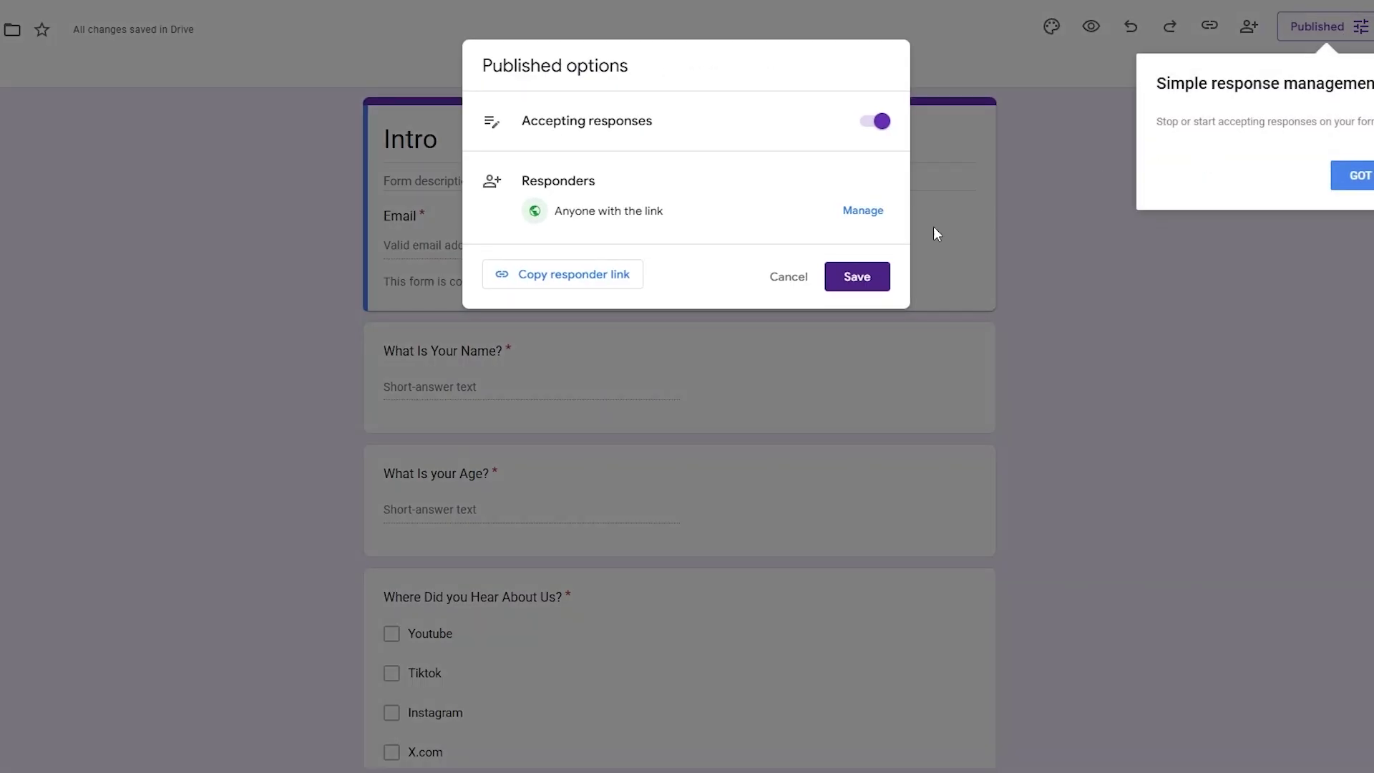
- Close the published options and dismiss the response management tip
{"action": "left_click", "coordinate": [798, 275]}
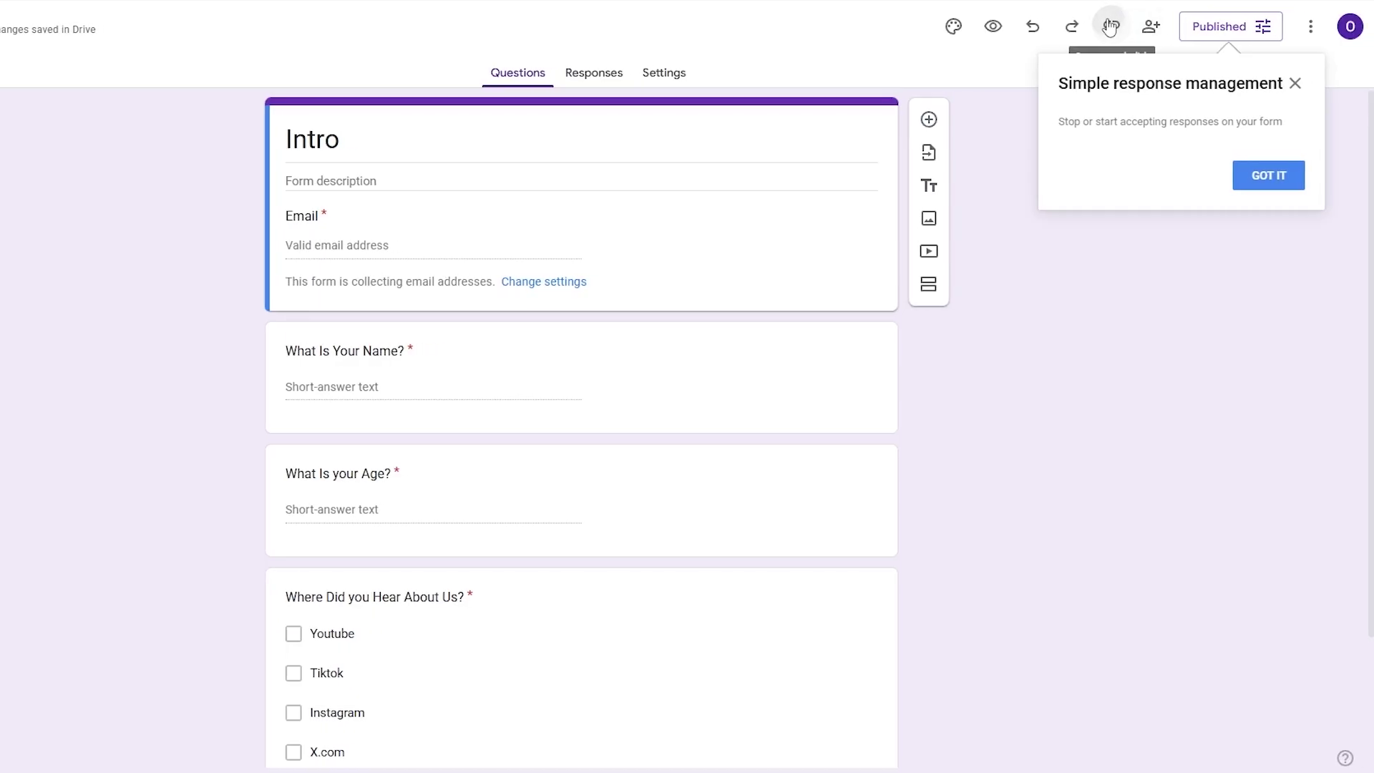
{"action": "left_click", "coordinate": [1287, 194]}
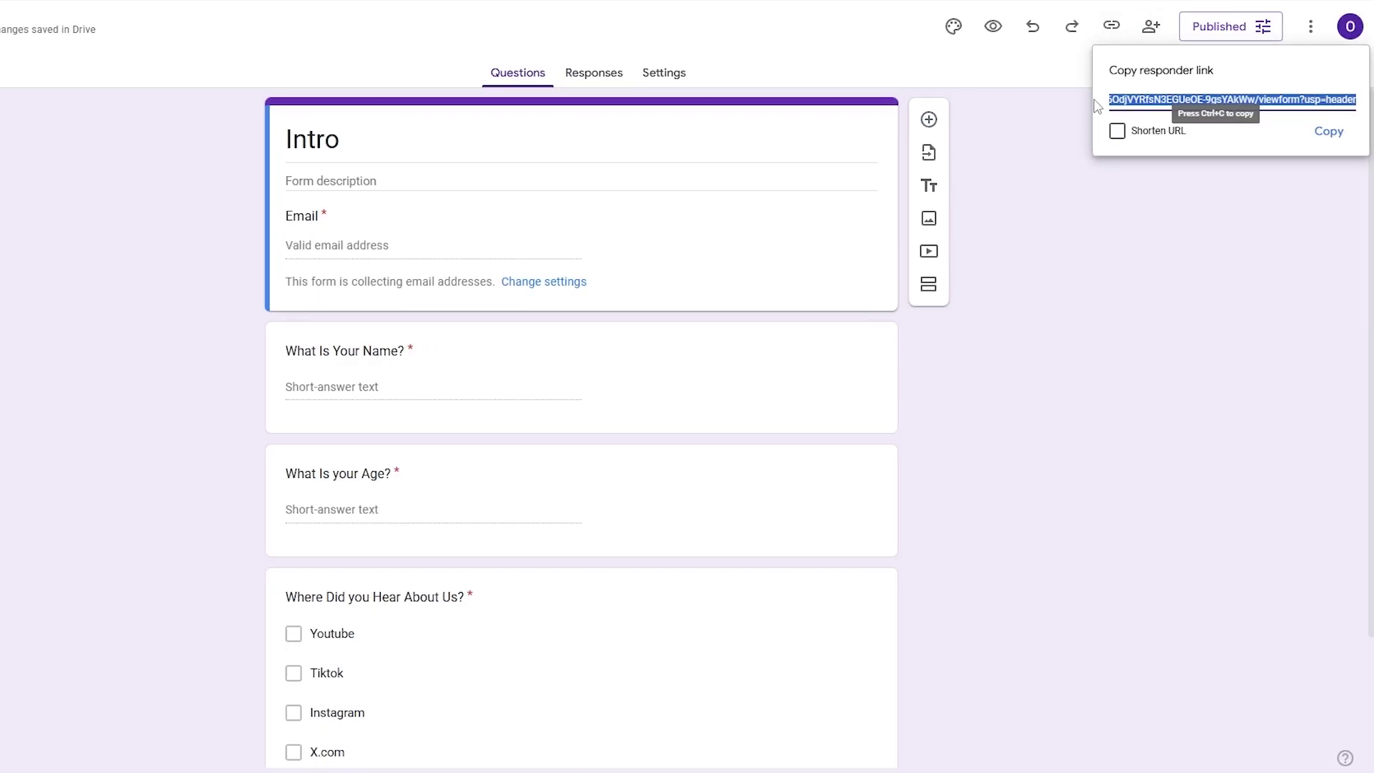
{"action": "key", "text": "ctrl+c"}
- Copy the responder link, save the publishing options, and open a Chrome Incognito window
{"action": "left_click", "coordinate": [1278, 30]}
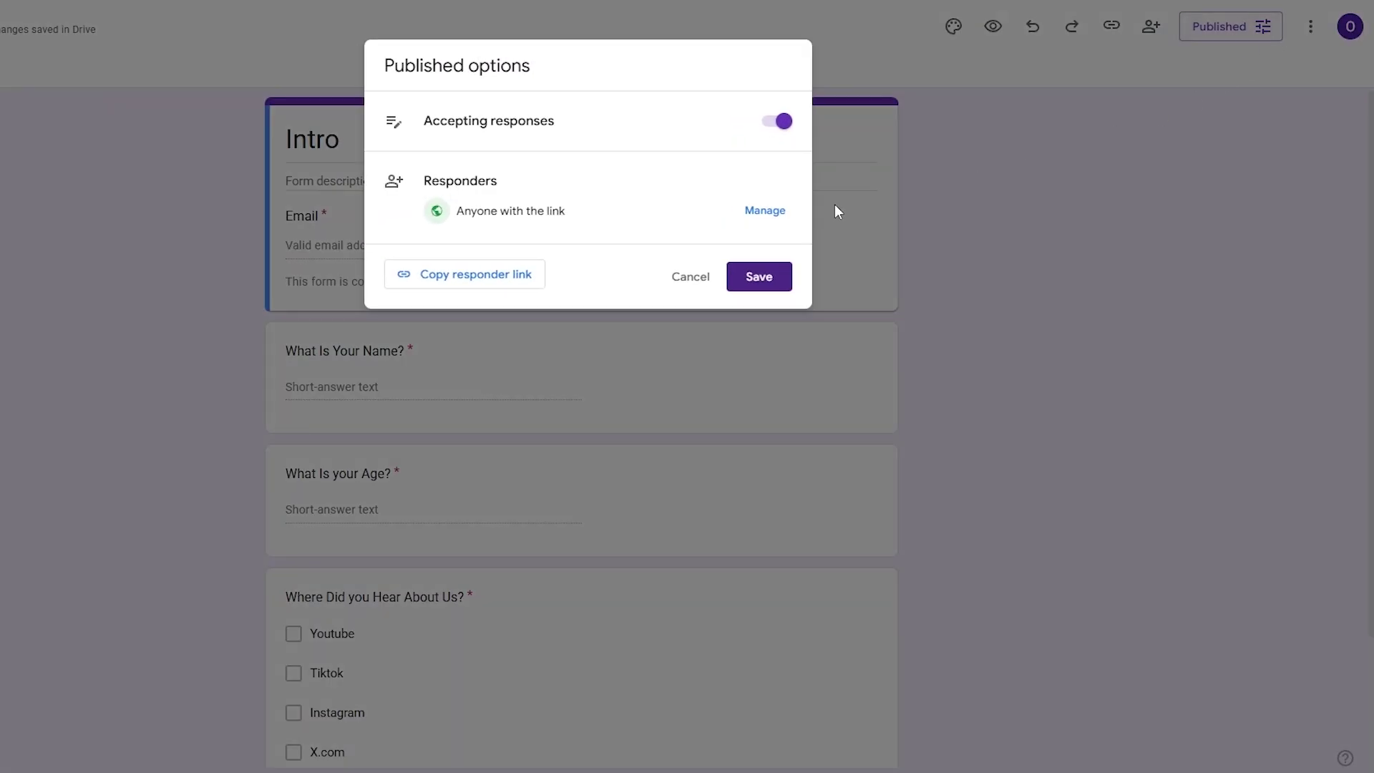
{"action": "left_click", "coordinate": [502, 284]}
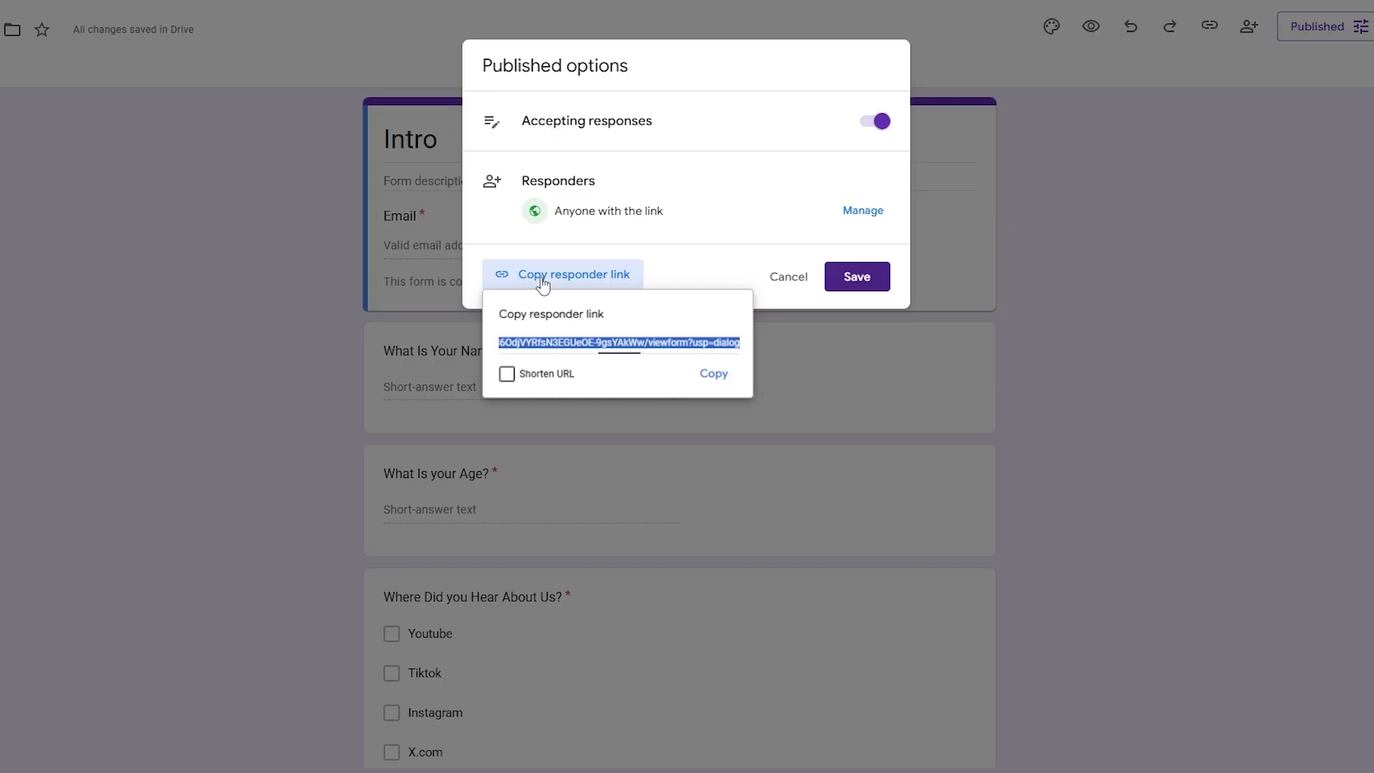
{"action": "left_click", "coordinate": [715, 386]}
{"action": "left_click", "coordinate": [853, 278]}
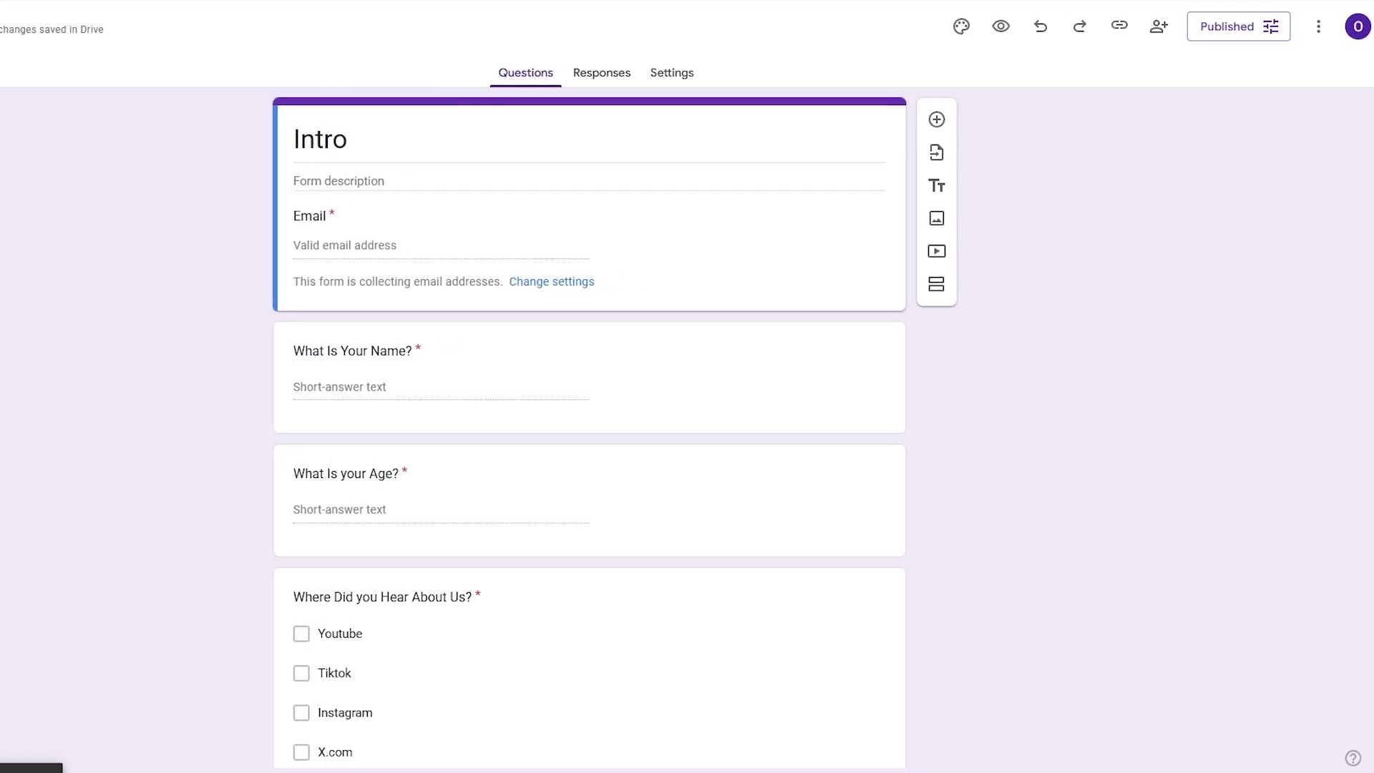
{"action": "key", "text": "alt+f"}
{"action": "left_click", "coordinate": [1245, 66]}
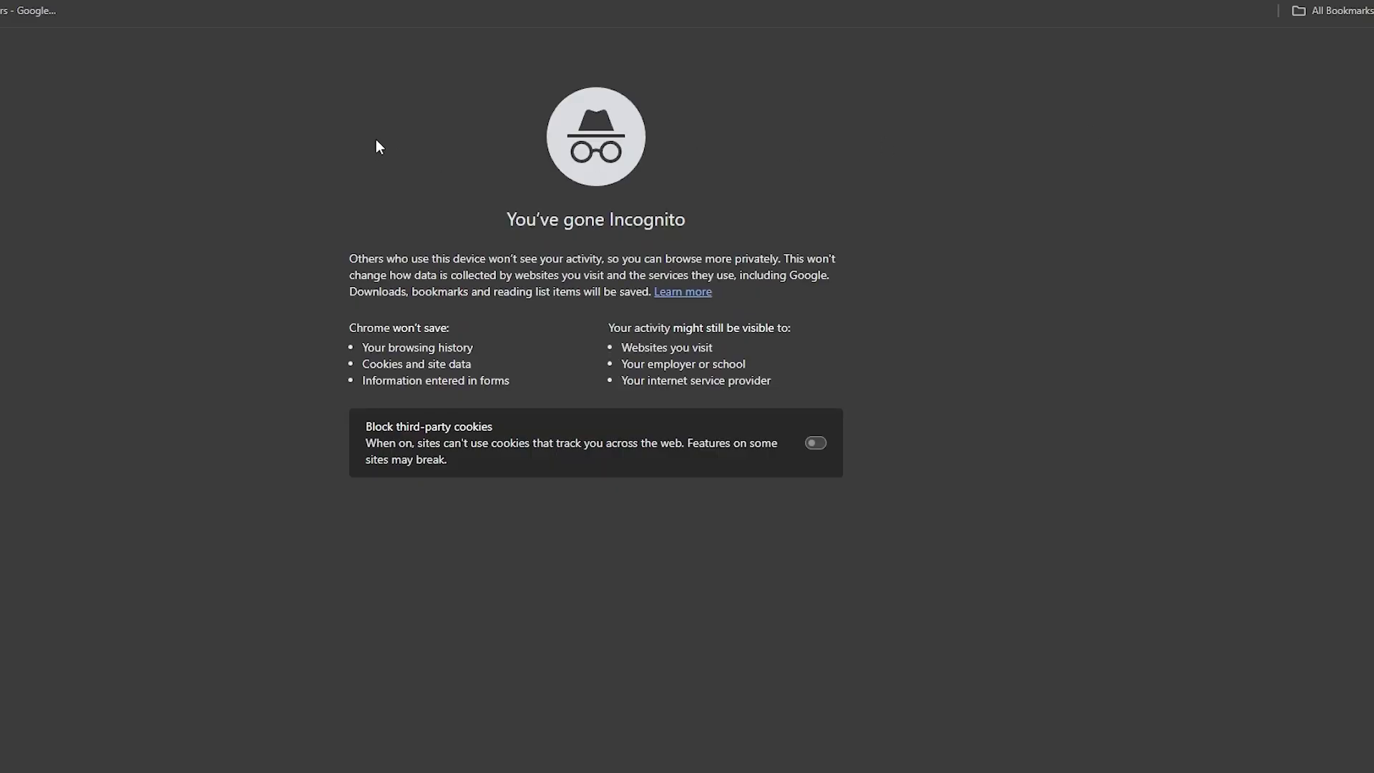
- Load the copied Intro form link in Incognito, hit the sign-in requirement, and return to Forms
{"action": "key", "text": "ctrl+v"}
{"action": "key", "text": "Return"}
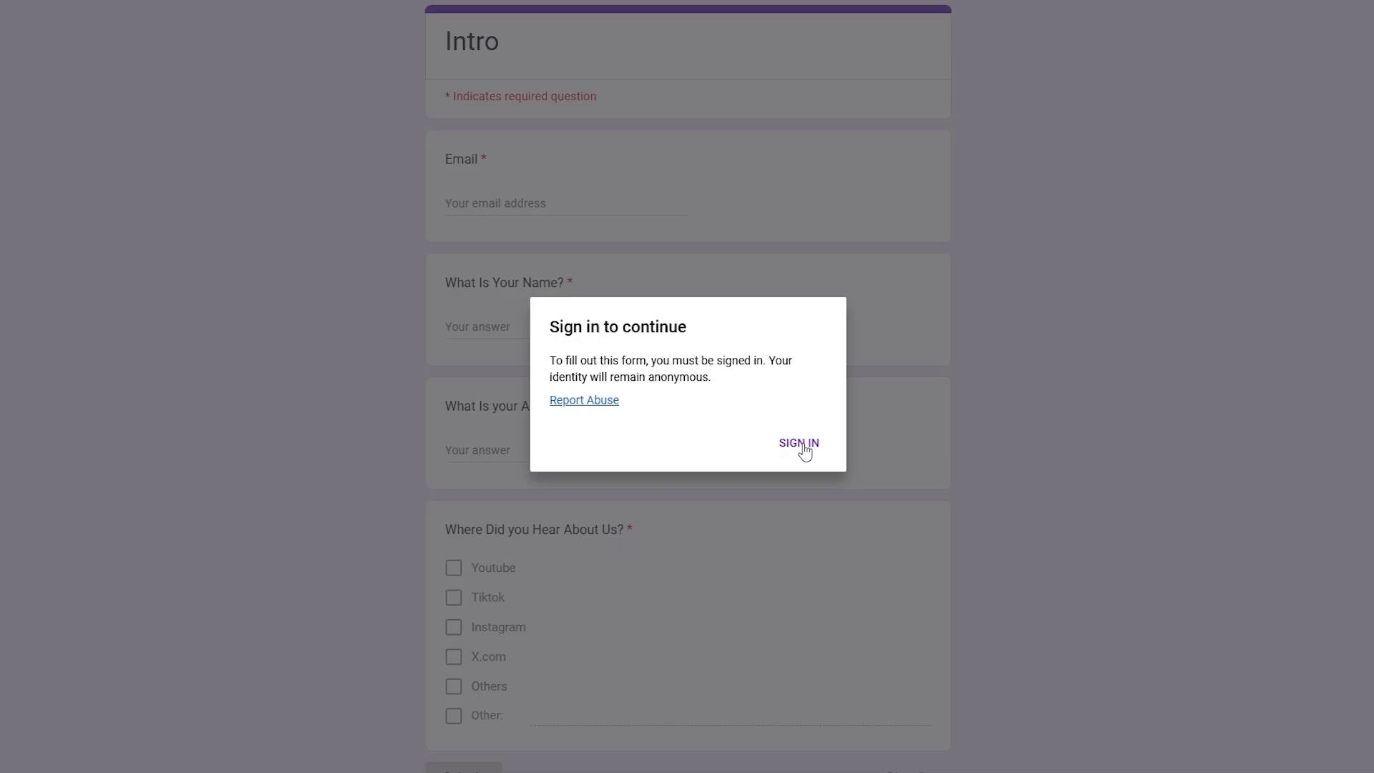
{"action": "left_click", "coordinate": [800, 443]}
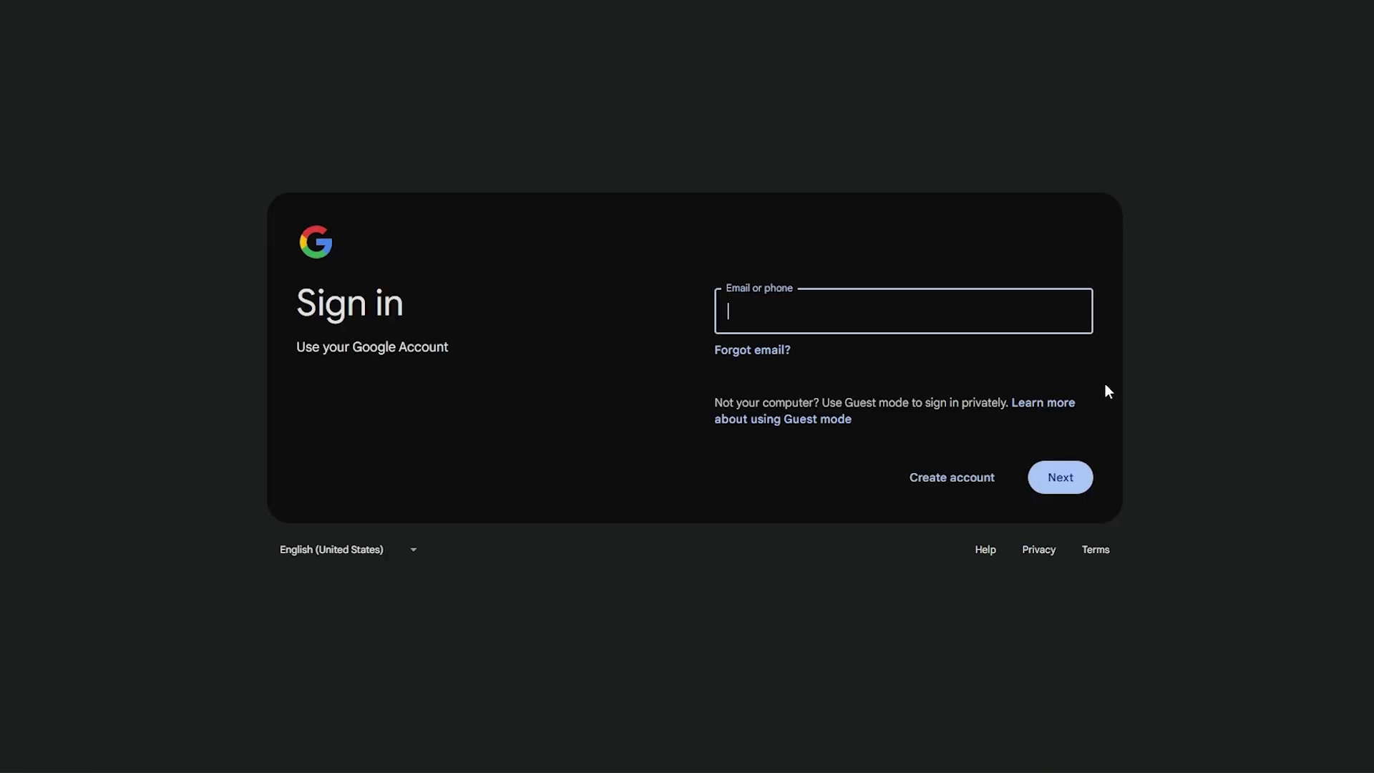
{"action": "left_click", "coordinate": [1104, 384]}
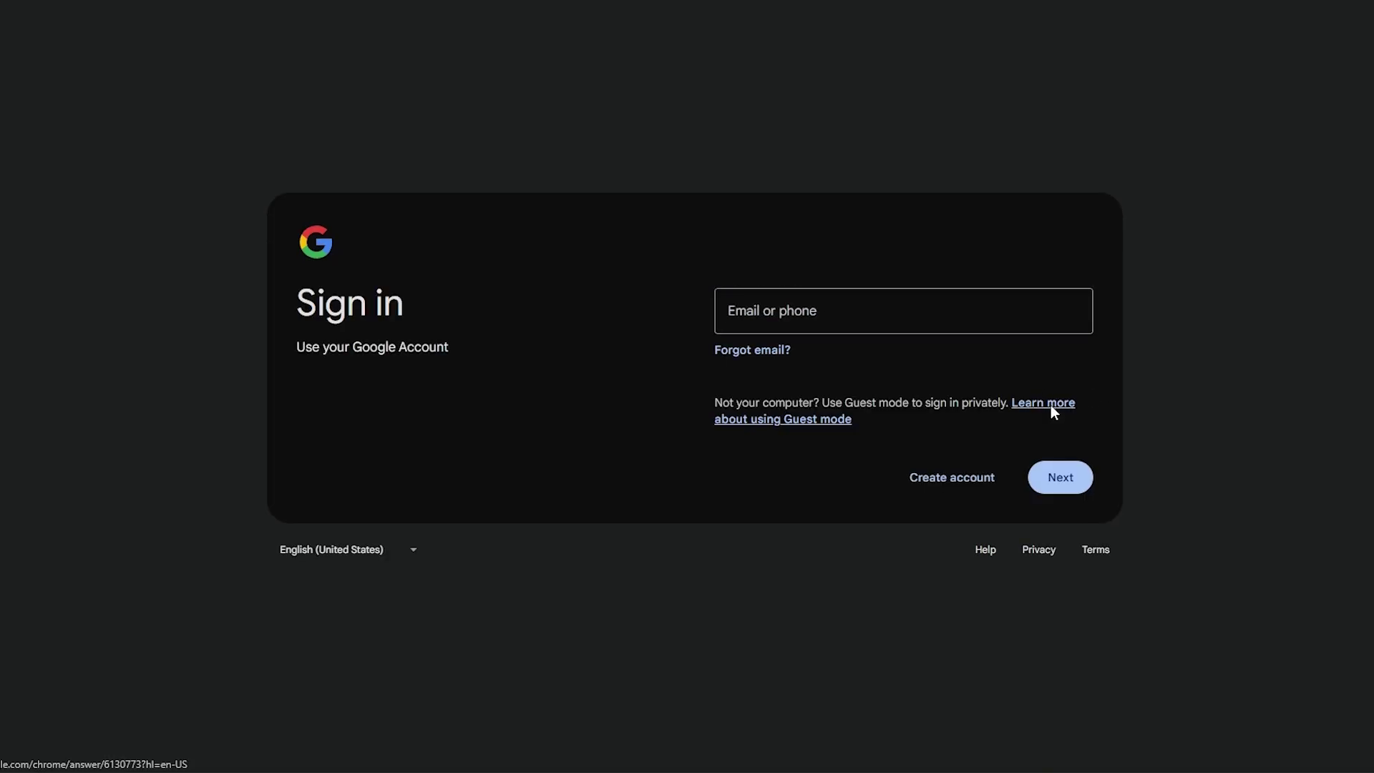
{"action": "key", "text": "alt+Tab"}
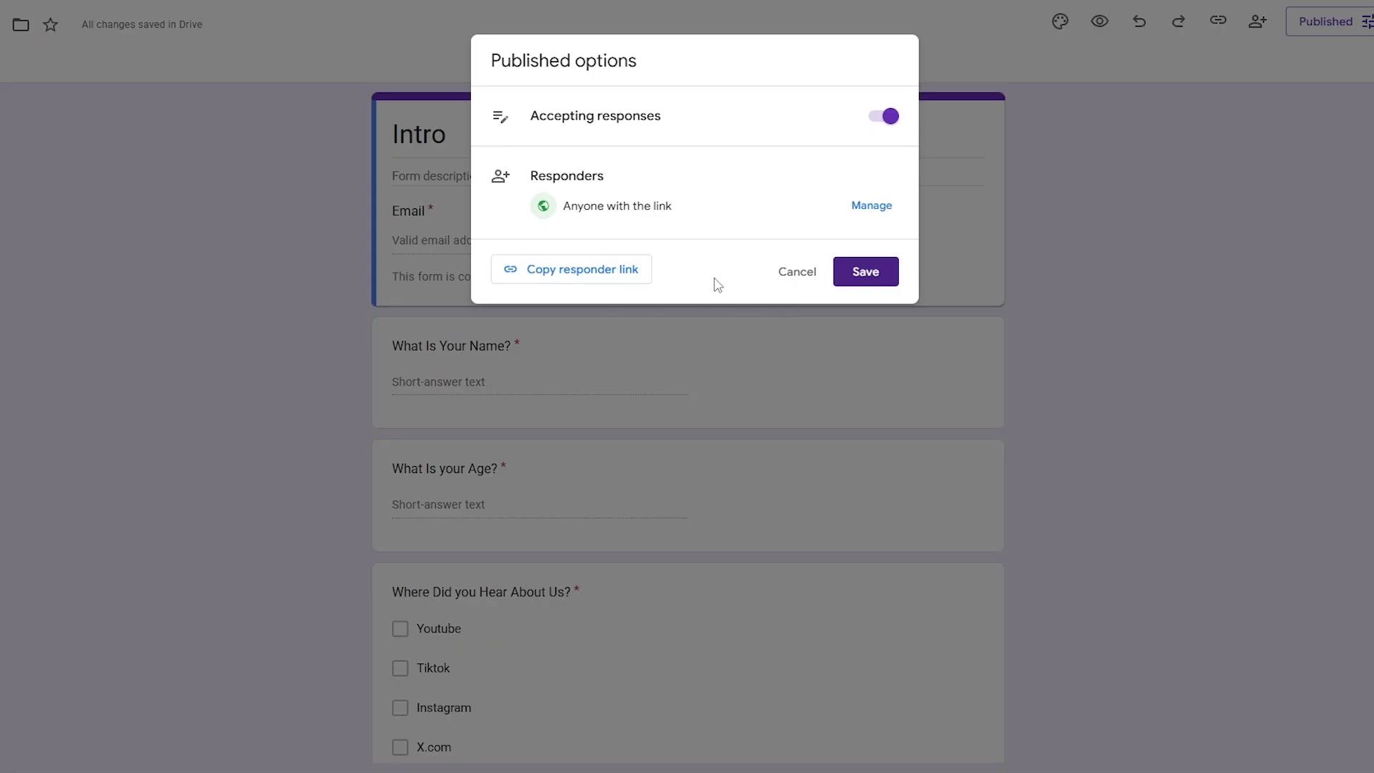
- Turn off Limit to 1 response in the form's settings
{"action": "left_click", "coordinate": [780, 277]}
{"action": "left_click", "coordinate": [772, 83]}
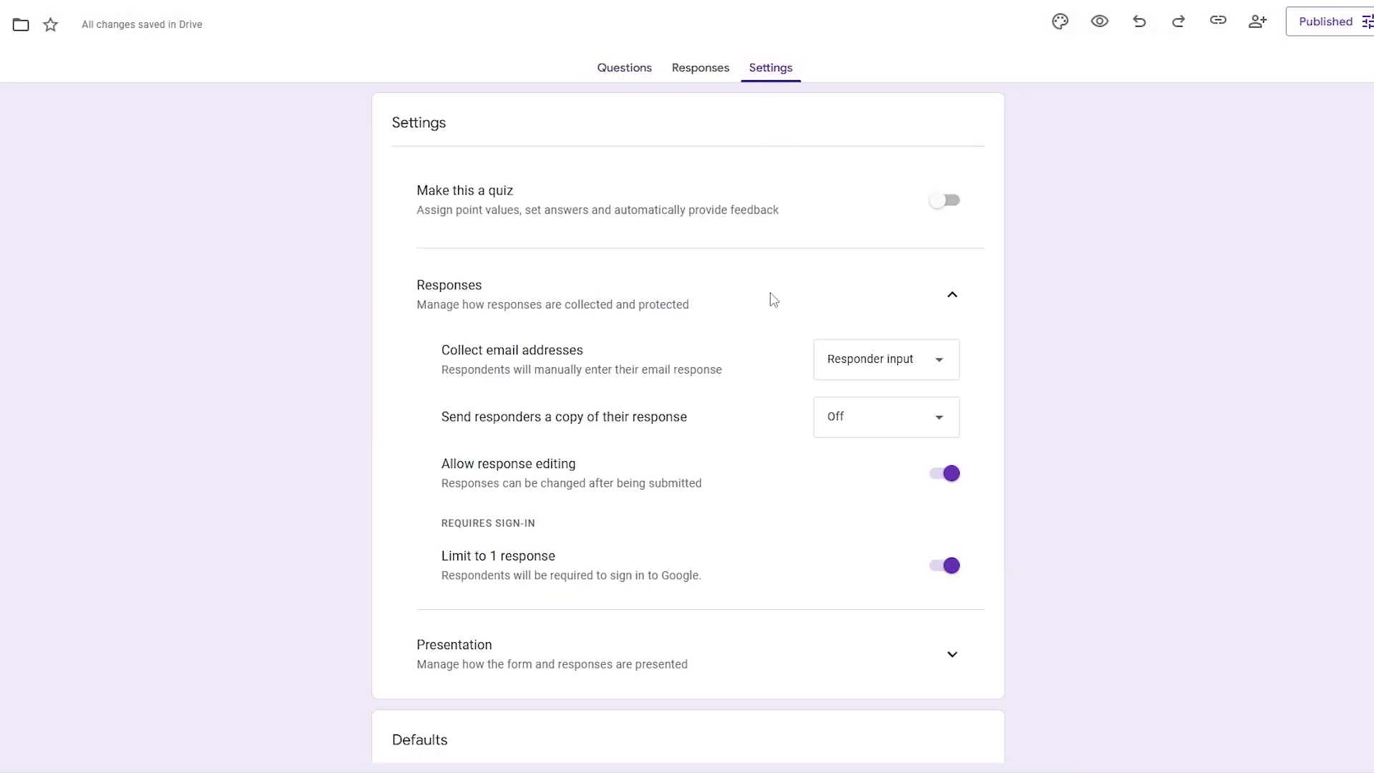
{"action": "scroll", "coordinate": [775, 300], "scroll_direction": "down", "scroll_amount": 2}
{"action": "scroll", "coordinate": [859, 315], "scroll_direction": "down", "scroll_amount": 3}
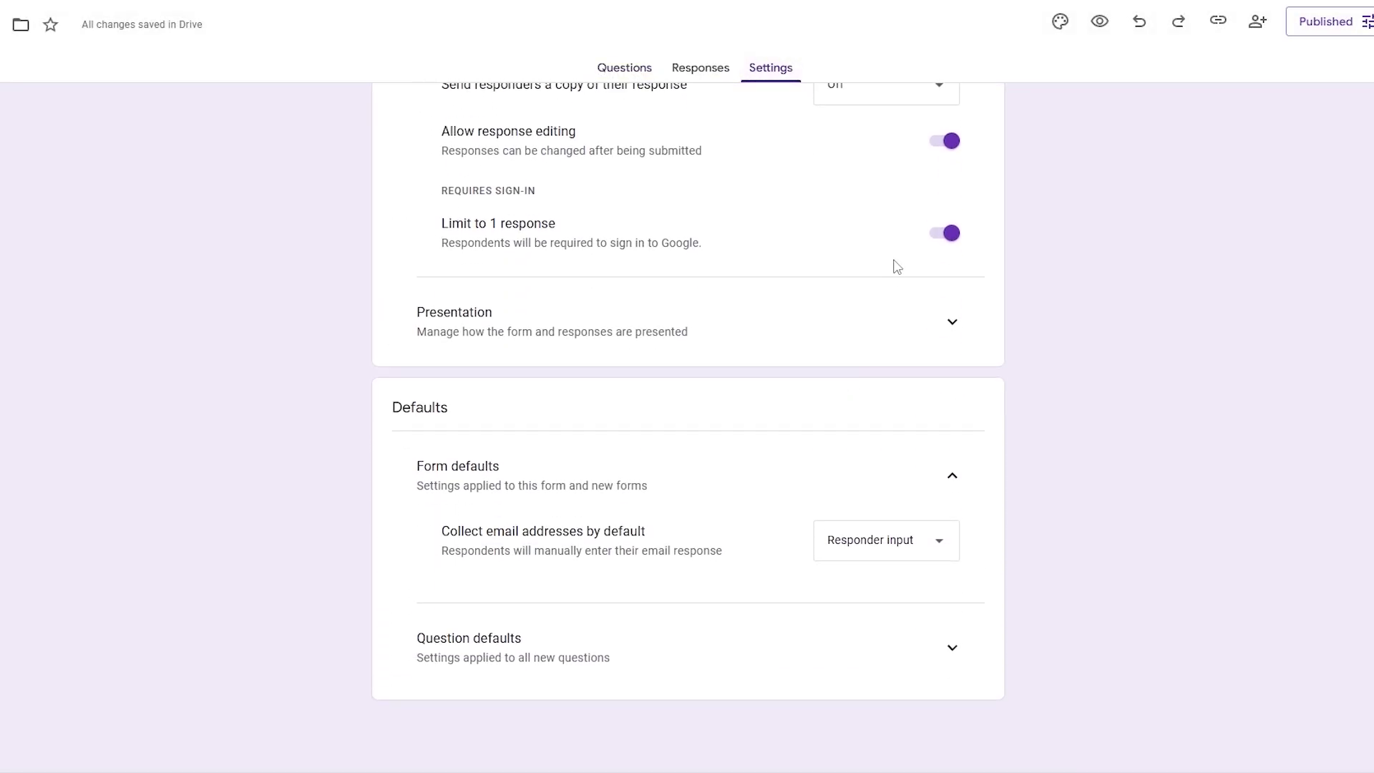
{"action": "left_click_drag", "start_coordinate": [545, 247], "coordinate": [659, 247]}
{"action": "left_click", "coordinate": [948, 232]}
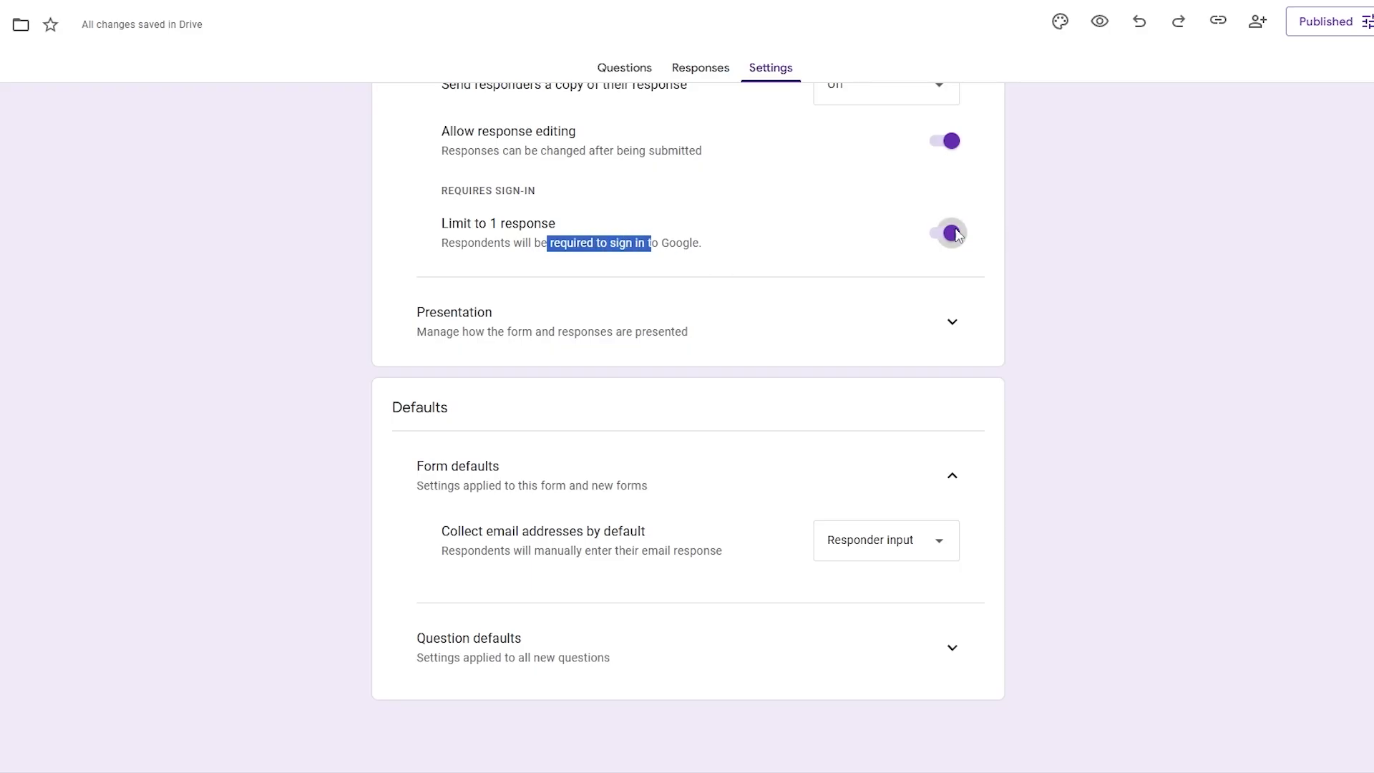
{"action": "scroll", "coordinate": [1028, 224], "scroll_direction": "up", "scroll_amount": 5}
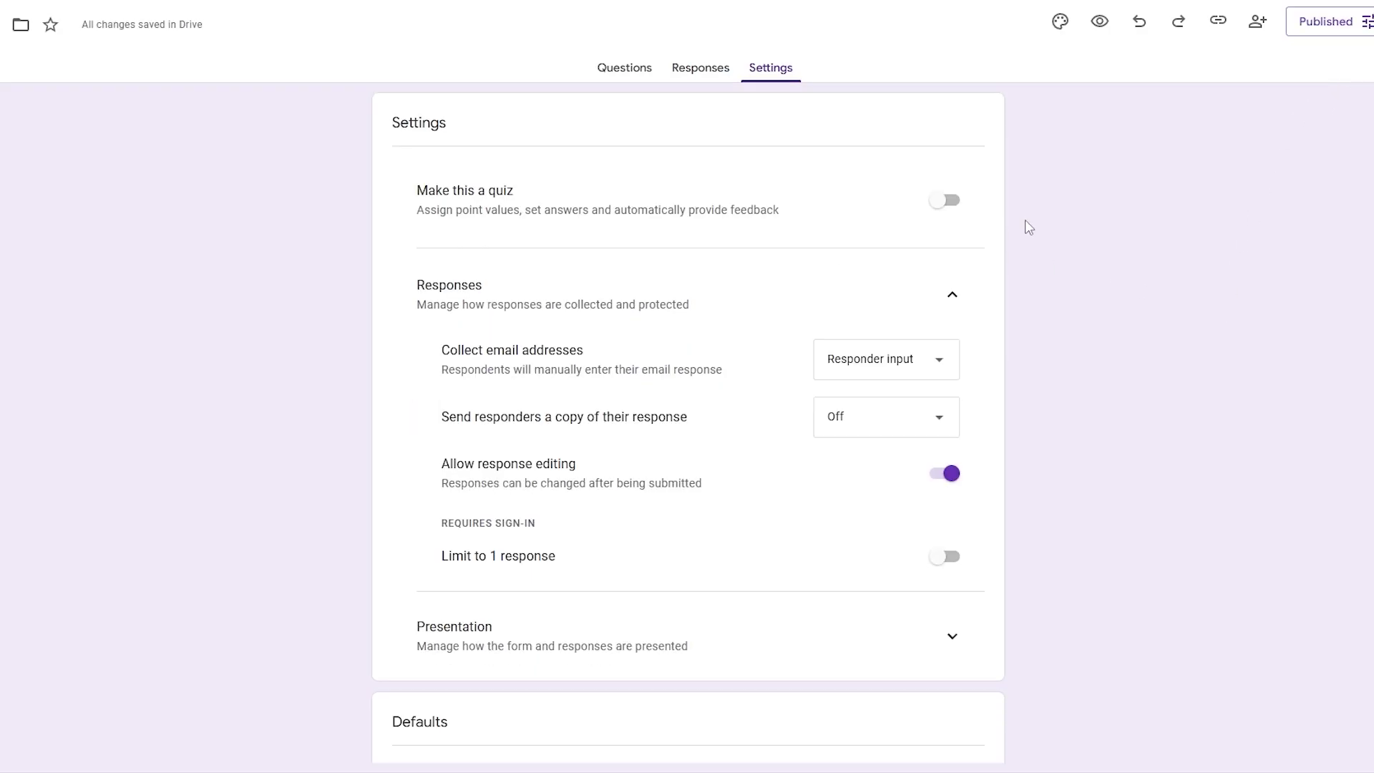
- Copy the responder link from the Responses tab
{"action": "left_click", "coordinate": [719, 71]}
{"action": "left_click", "coordinate": [1185, 23]}
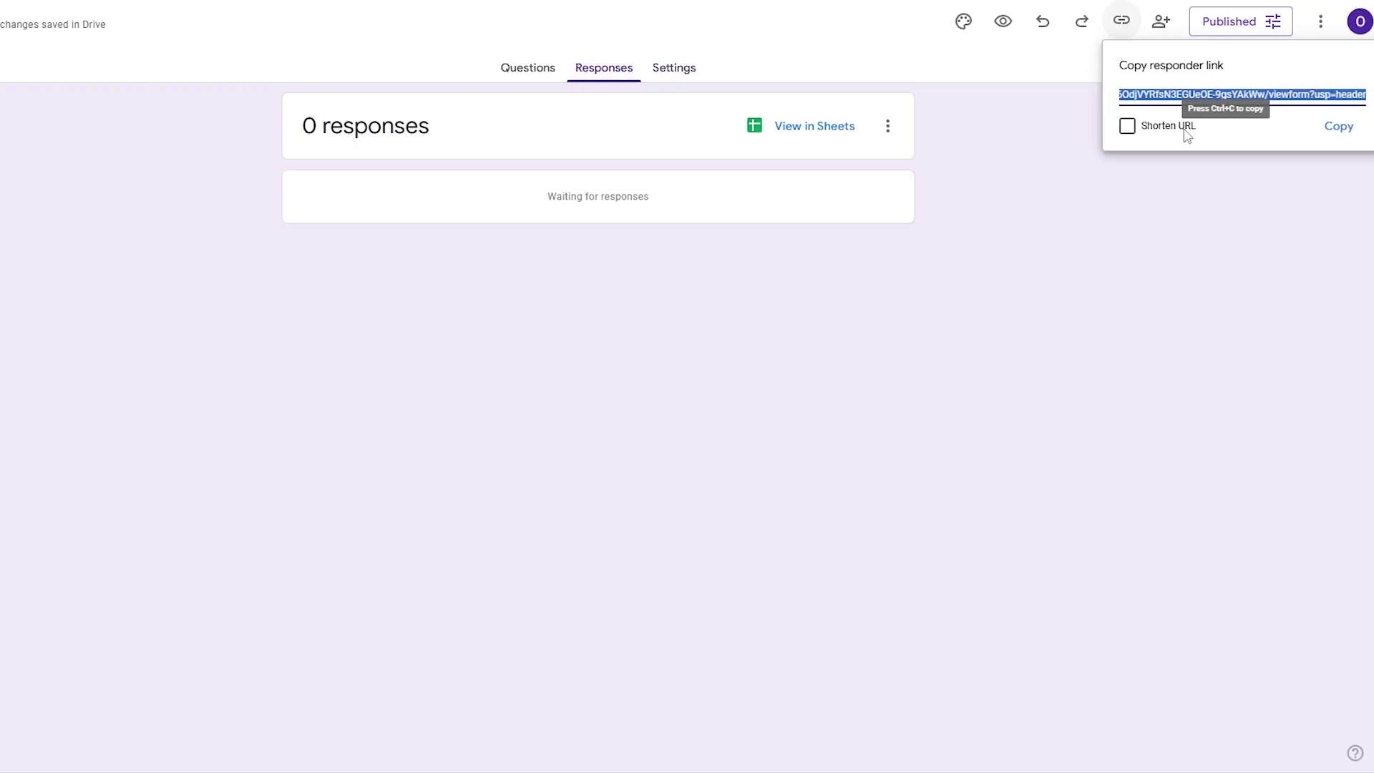
{"action": "left_click", "coordinate": [1338, 126]}
- Open the Intro form link in a new Incognito window and paste in the e-mail answer
{"action": "key", "text": "ctrl+shift+n"}
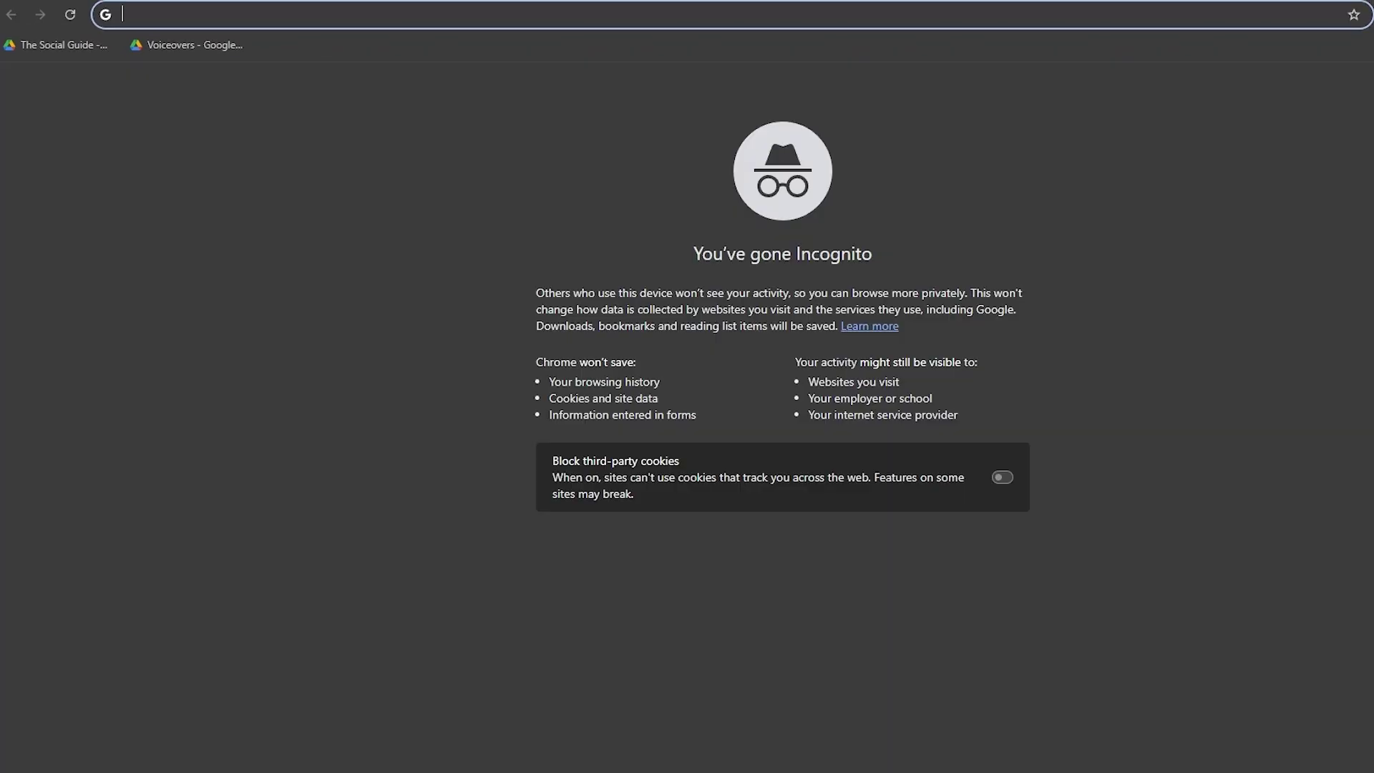
{"action": "key", "text": "ctrl+v"}
{"action": "key", "text": "Return"}
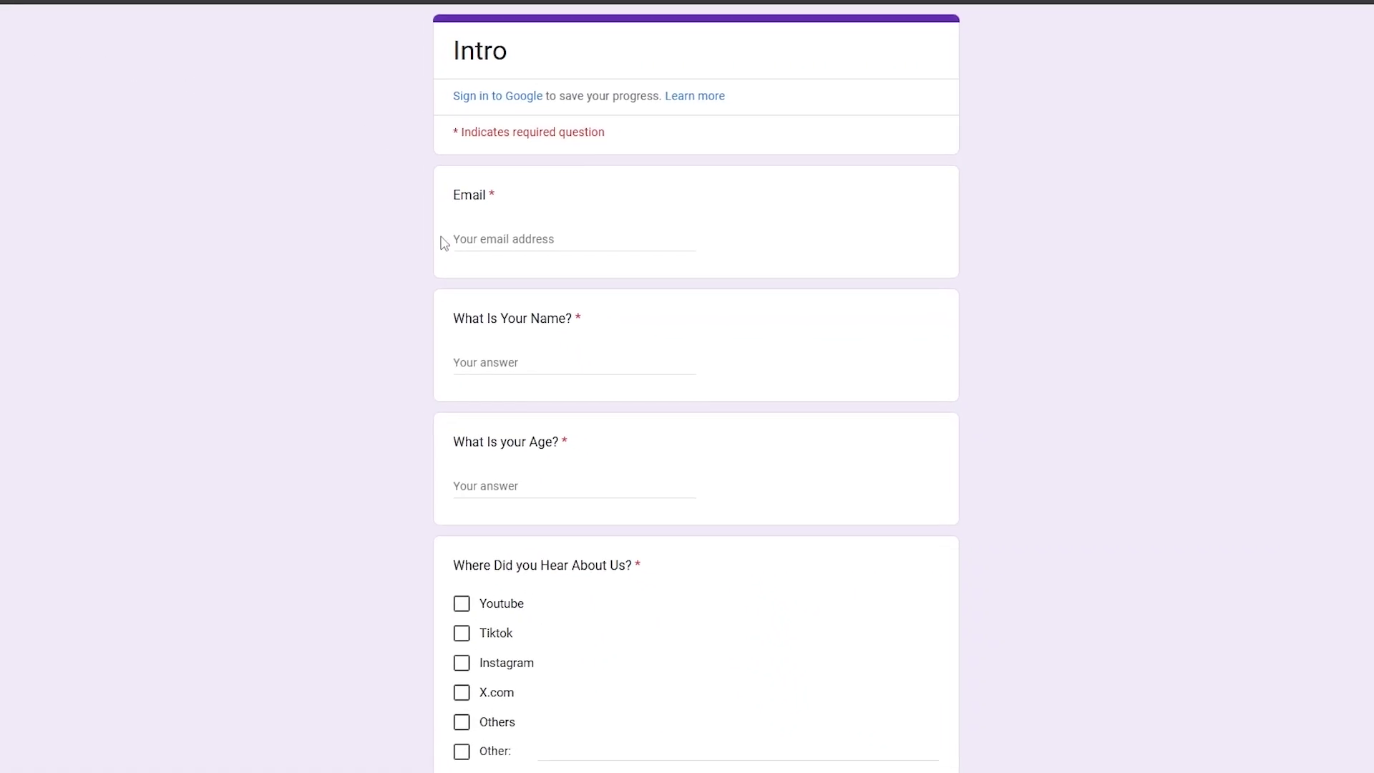
{"action": "left_click", "coordinate": [476, 236]}
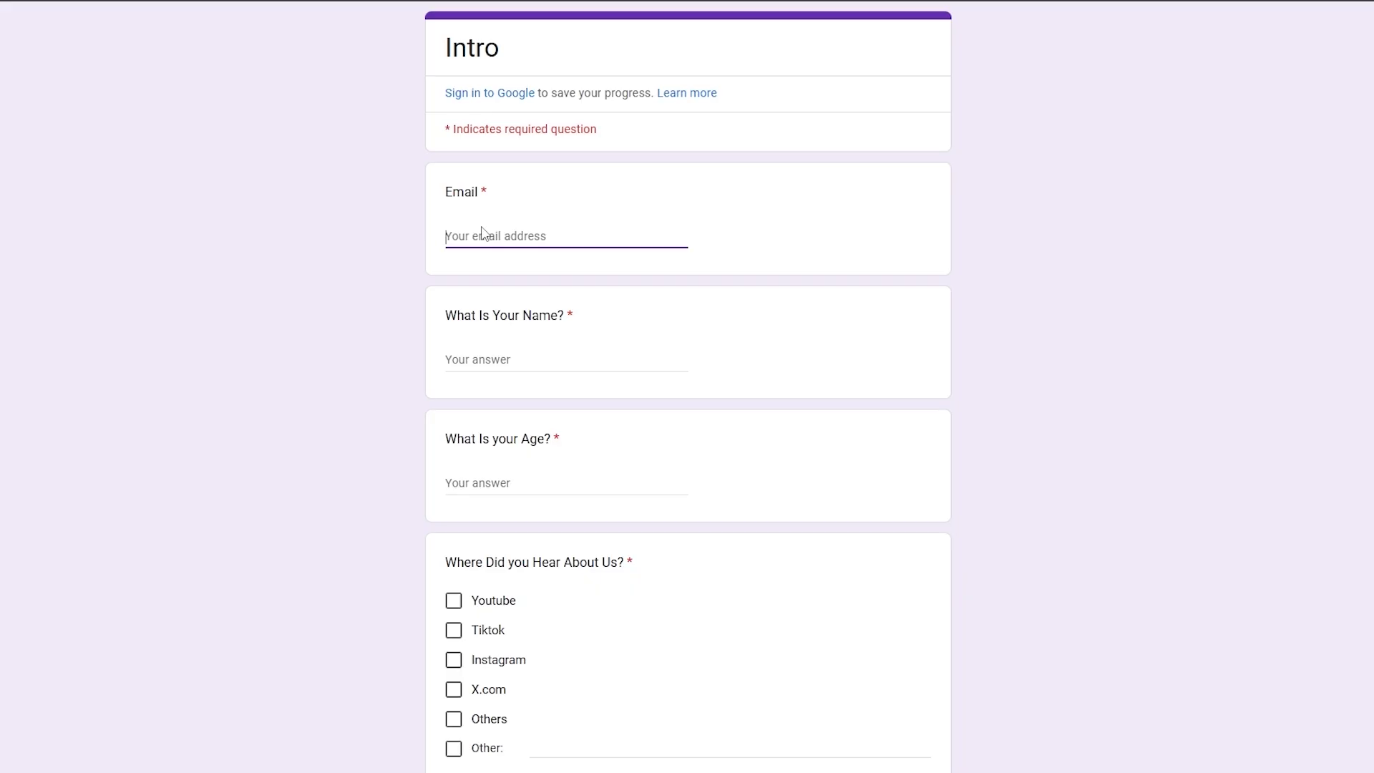
{"action": "key", "text": "ctrl+v"}
- Answer with a name, age 22 and Youtube, submit, and start another response
{"action": "left_click", "coordinate": [552, 366]}
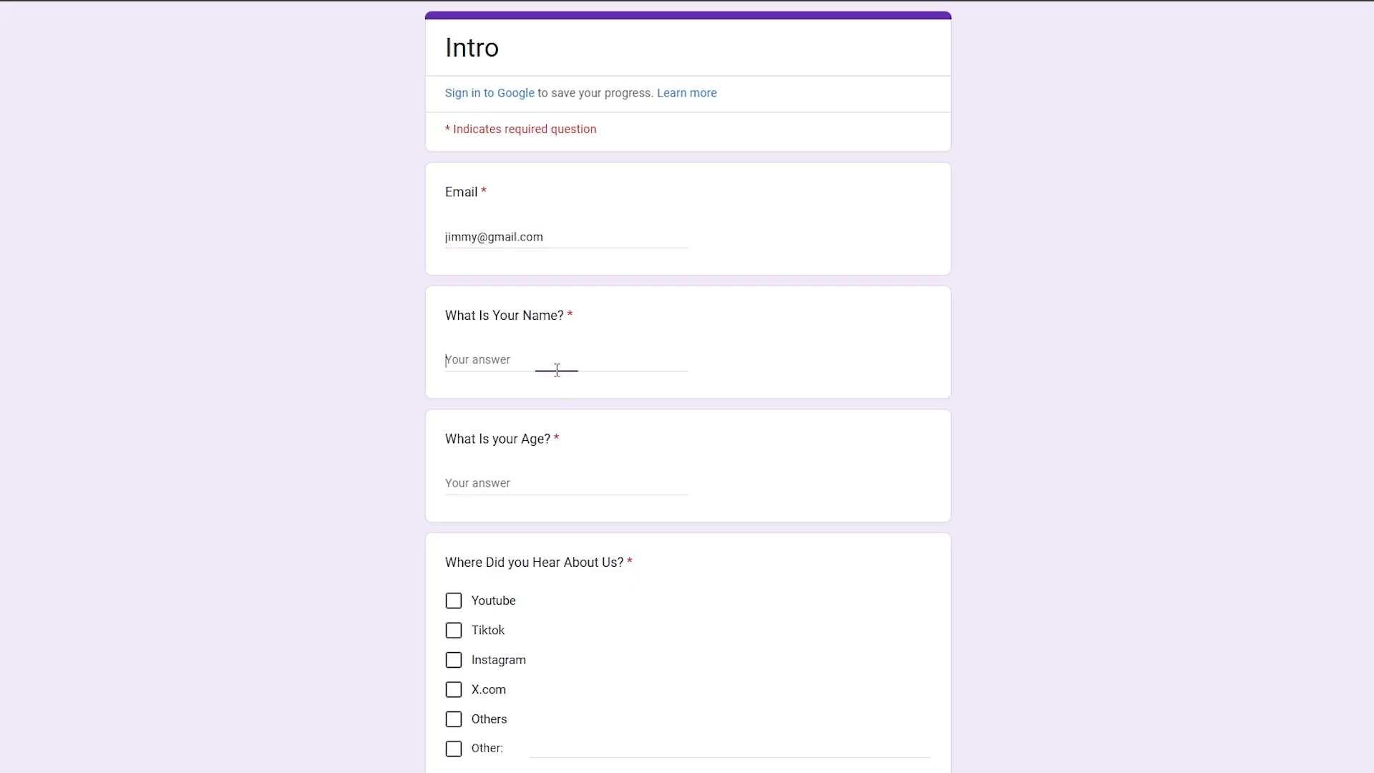
{"action": "type", "text": "JIMMY"}
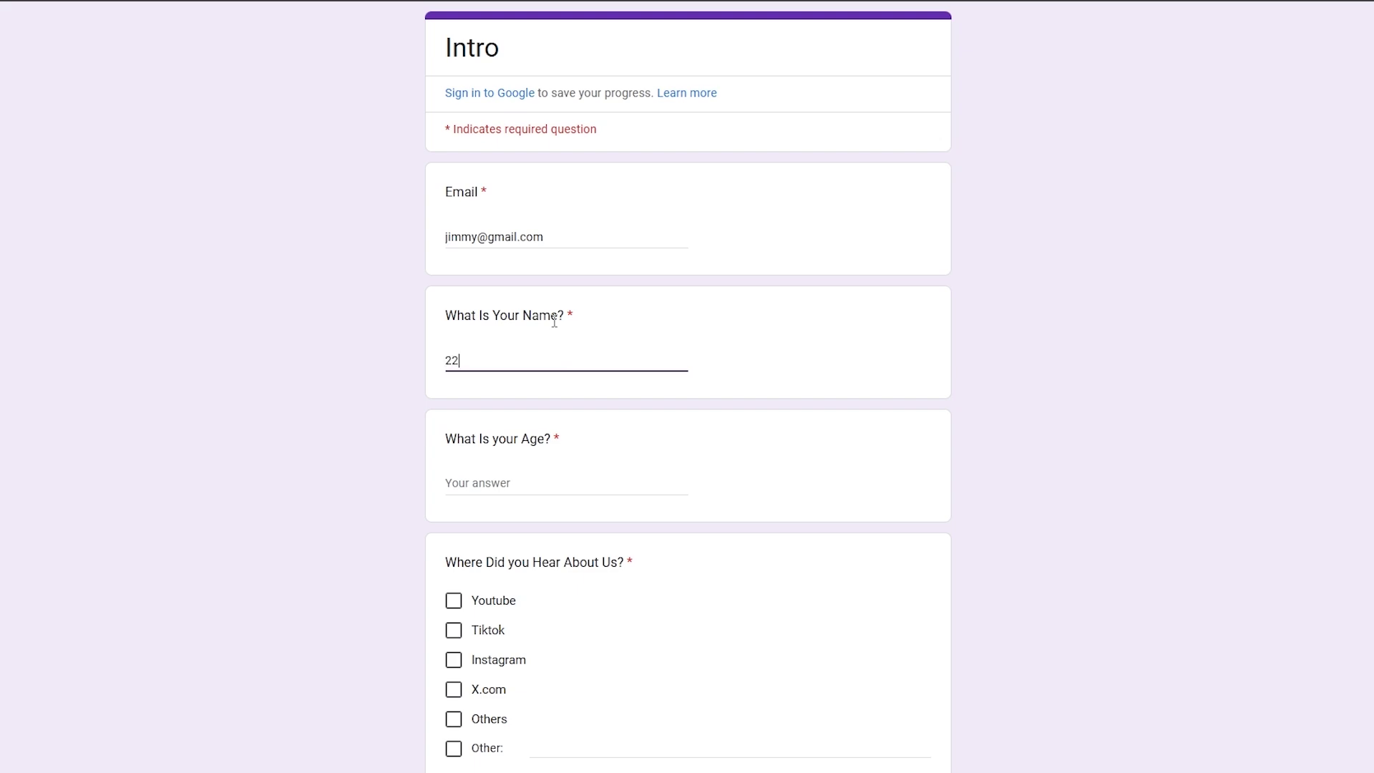
{"action": "left_click", "coordinate": [453, 483]}
{"action": "type", "text": "22"}
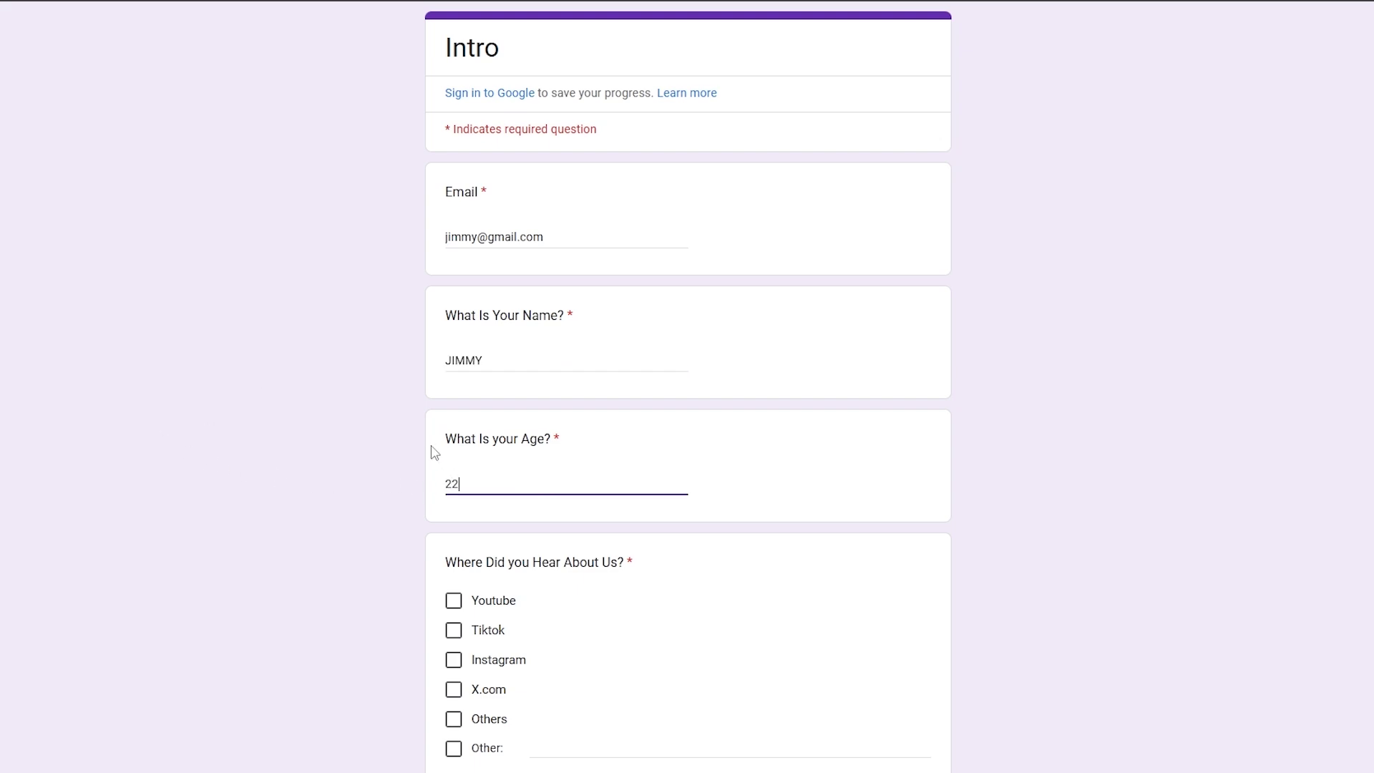
{"action": "left_click", "coordinate": [280, 487]}
{"action": "scroll", "coordinate": [347, 500], "scroll_direction": "down", "scroll_amount": 3}
{"action": "left_click", "coordinate": [475, 421]}
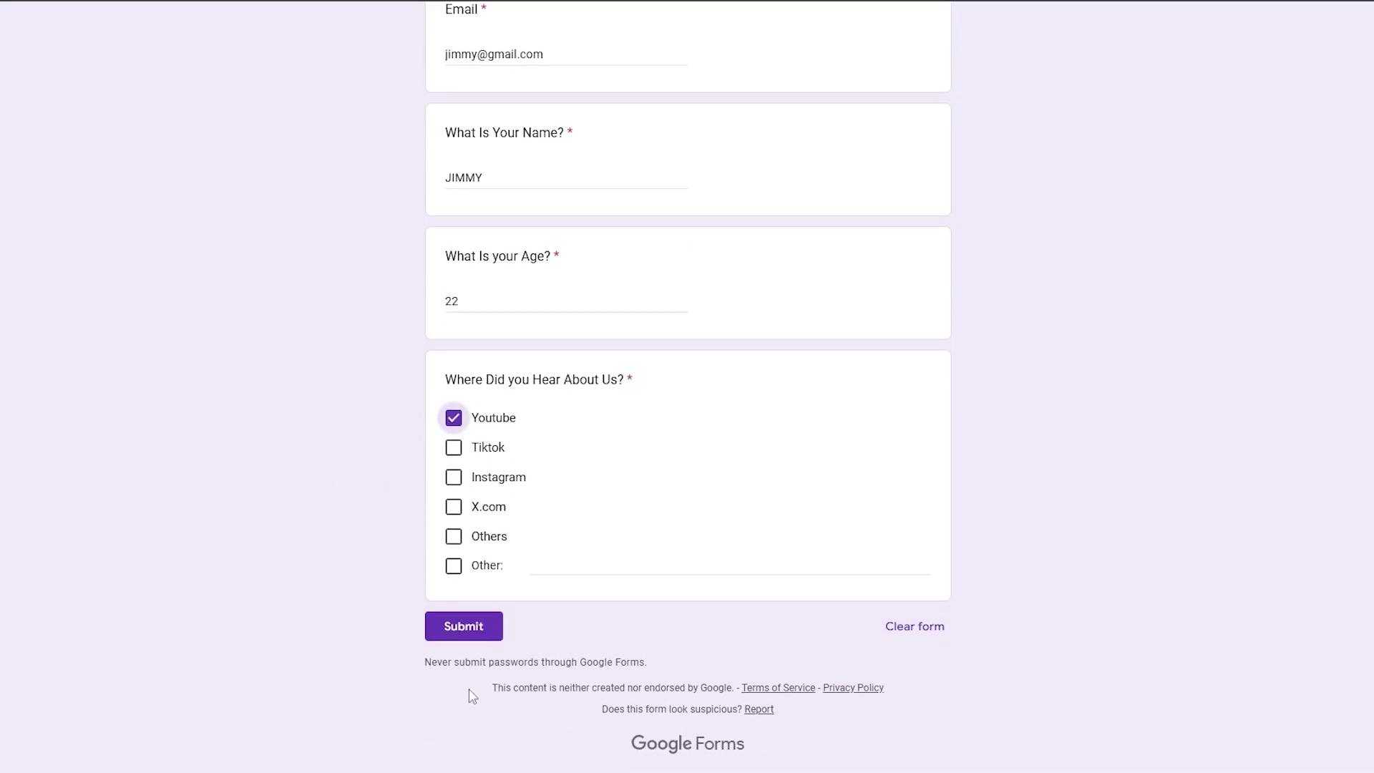
{"action": "left_click", "coordinate": [458, 633]}
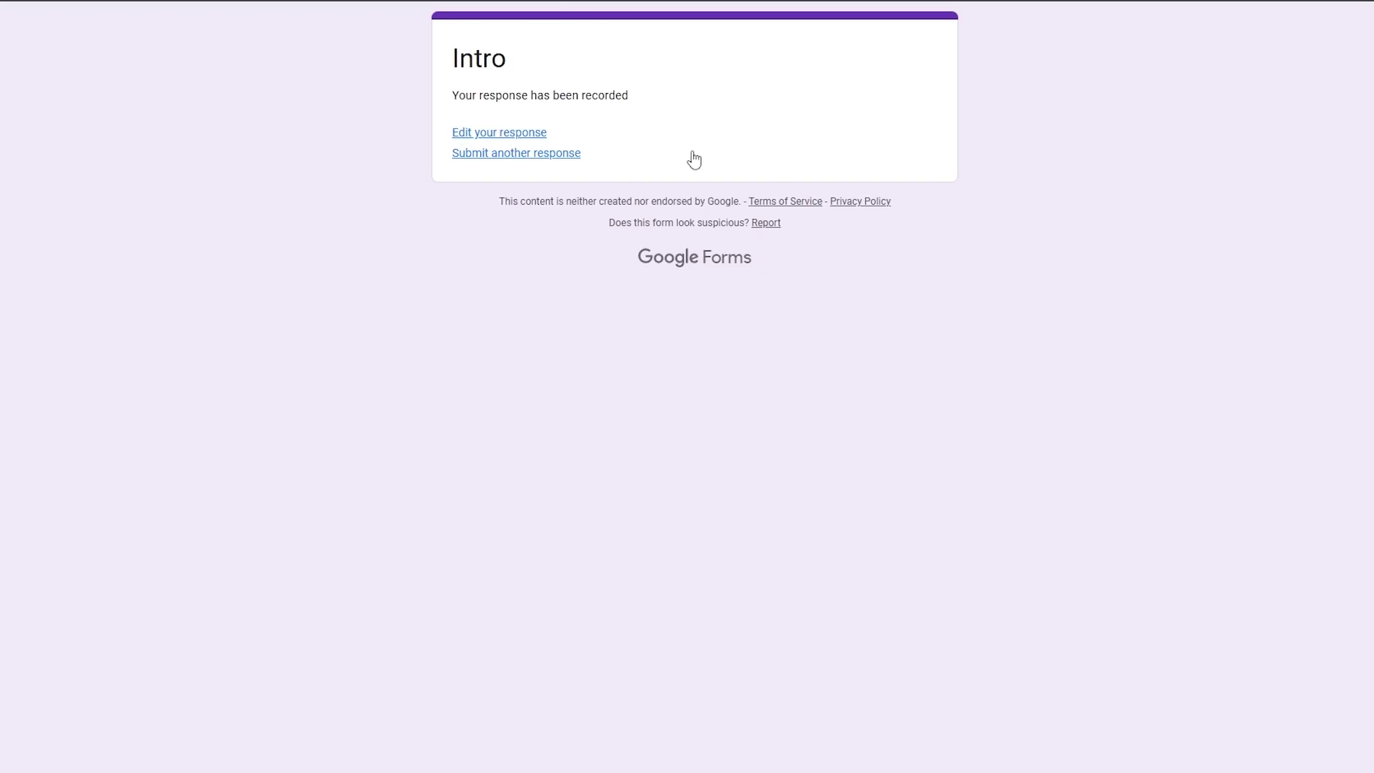
{"action": "left_click", "coordinate": [511, 154]}
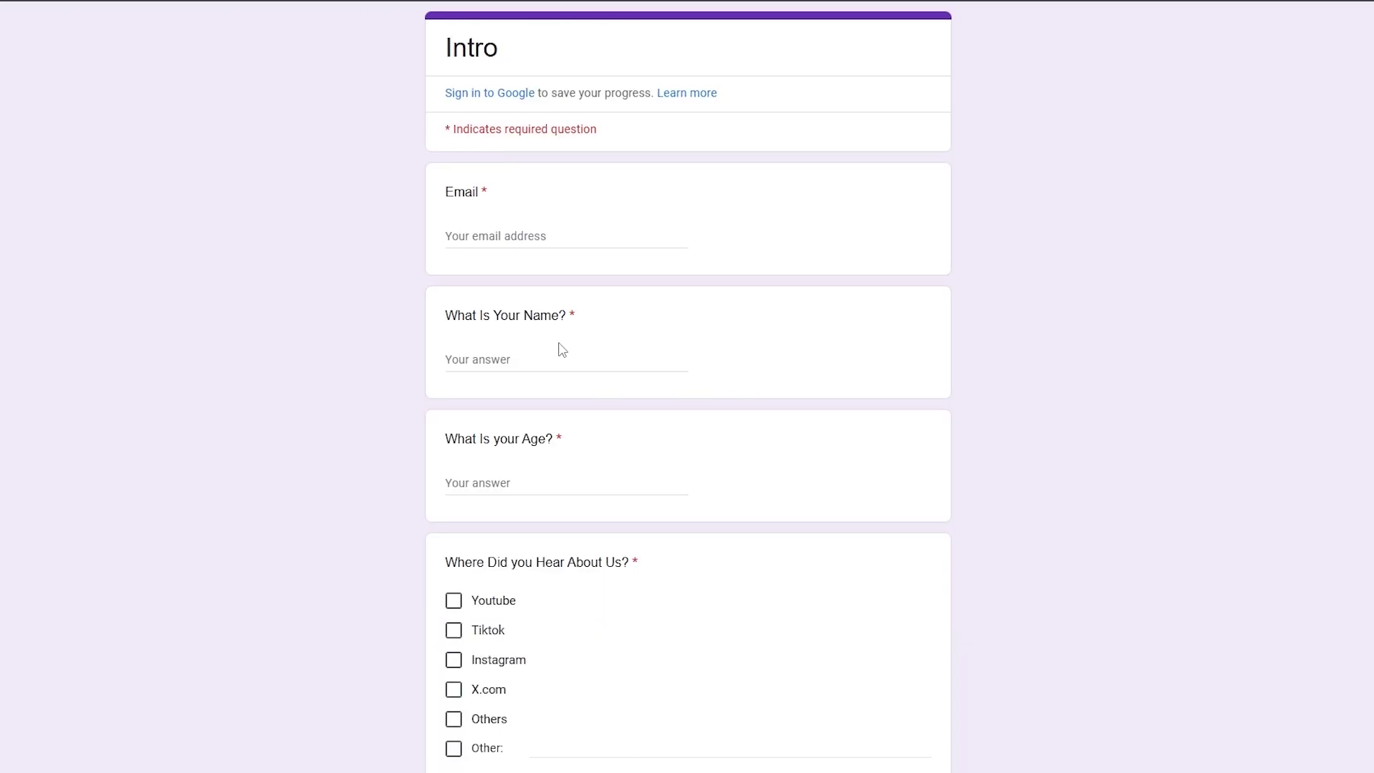
{"action": "left_click", "coordinate": [1040, 702]}
- Scroll through the one-response summary, including the Who has responded? section
{"action": "scroll", "coordinate": [985, 399], "scroll_direction": "down", "scroll_amount": 3}
{"action": "scroll", "coordinate": [981, 398], "scroll_direction": "up", "scroll_amount": 3}
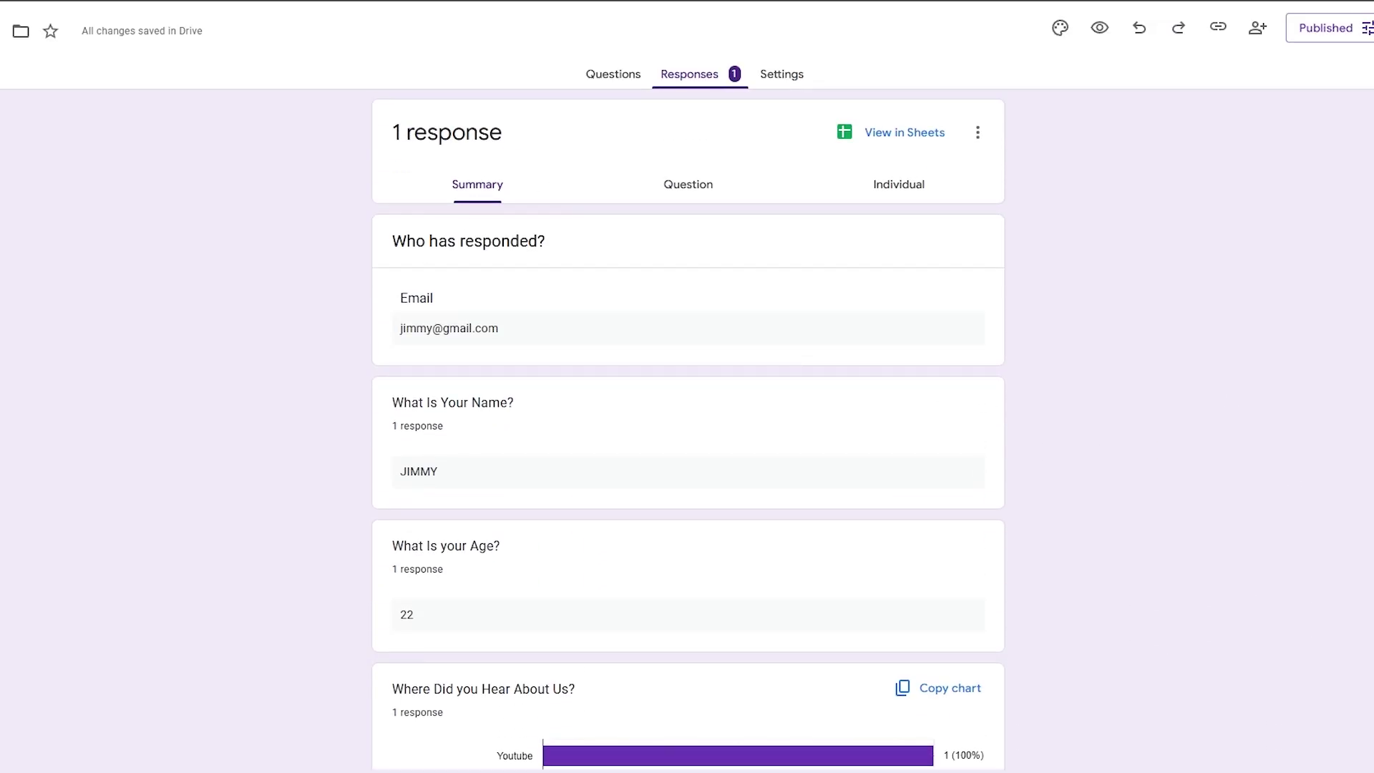
{"action": "left_click", "coordinate": [689, 79]}
{"action": "left_click_drag", "start_coordinate": [419, 244], "coordinate": [506, 236]}
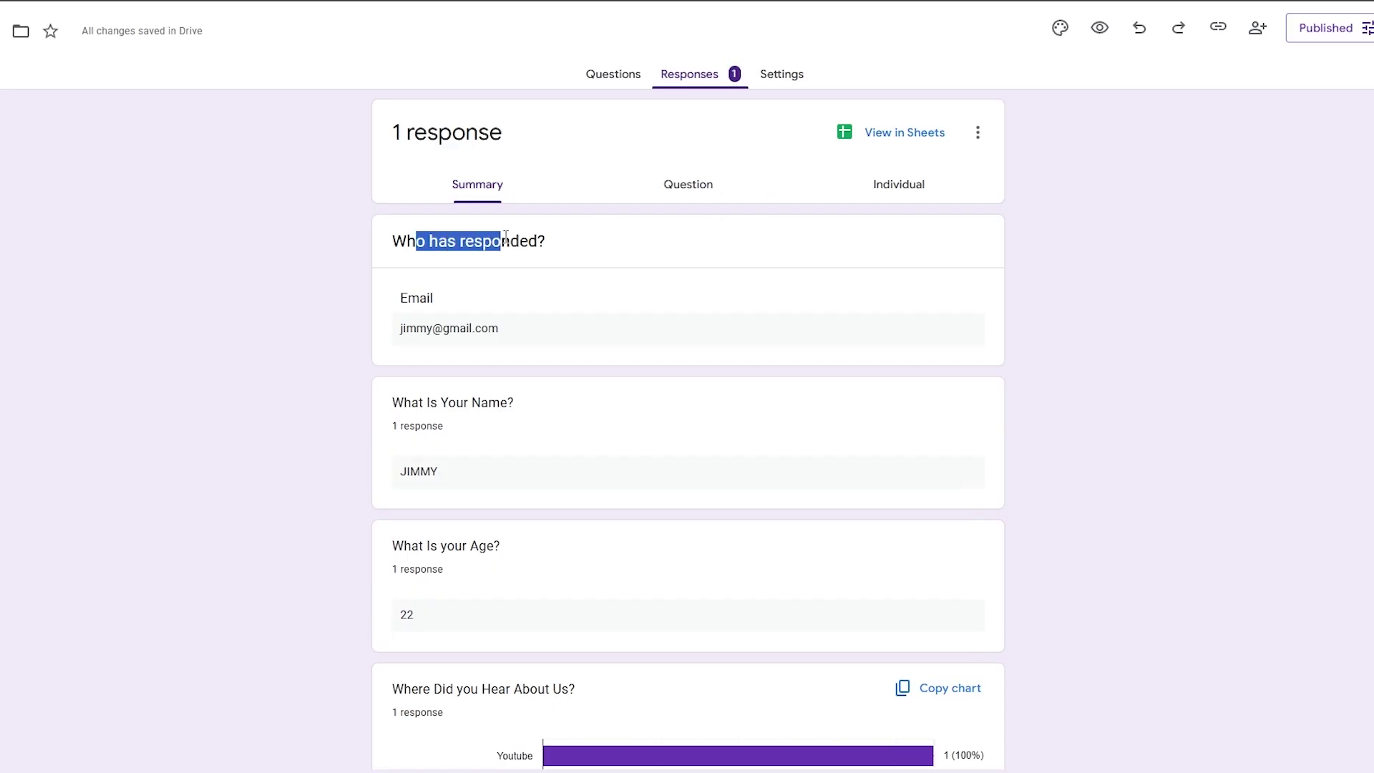
{"action": "scroll", "coordinate": [402, 294], "scroll_direction": "down", "scroll_amount": 2}
{"action": "left_click_drag", "start_coordinate": [420, 239], "coordinate": [508, 234]}
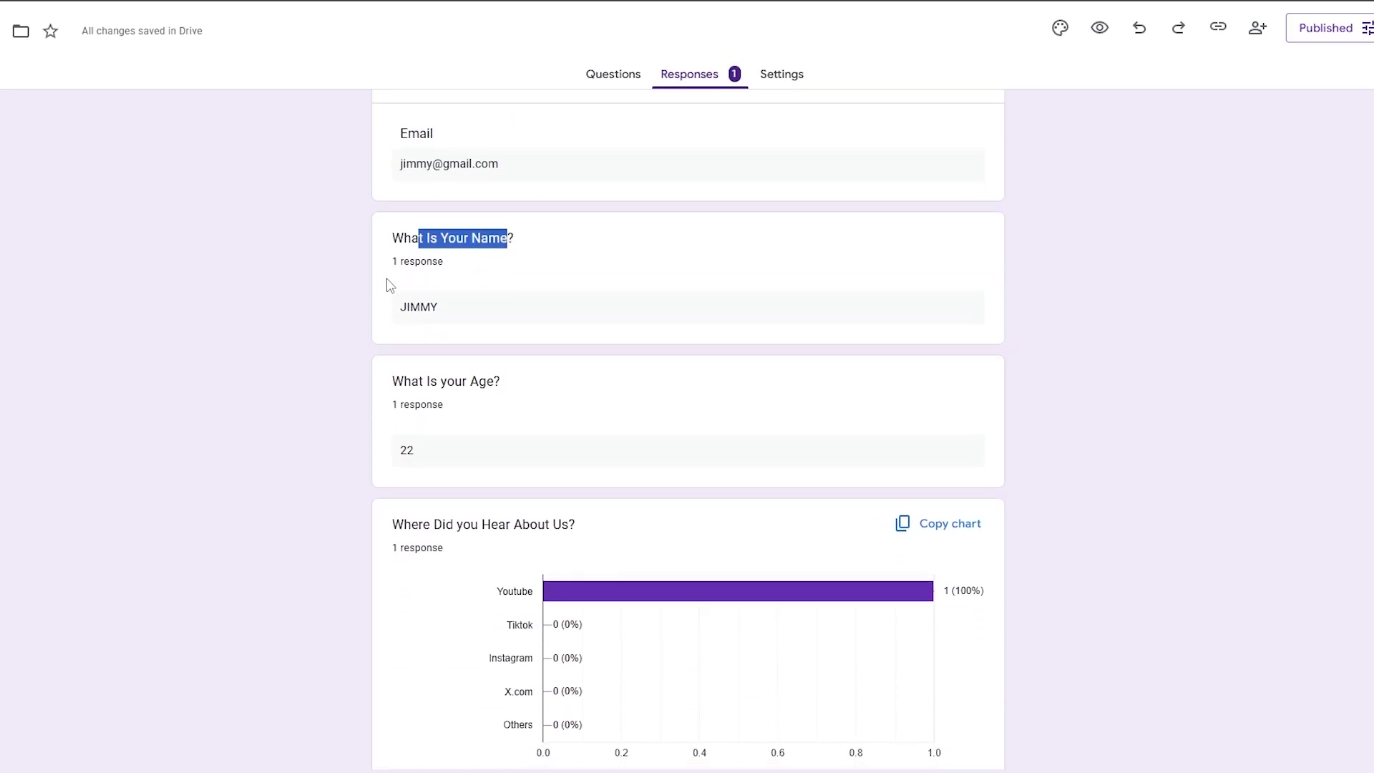
{"action": "scroll", "coordinate": [260, 469], "scroll_direction": "down", "scroll_amount": 1}
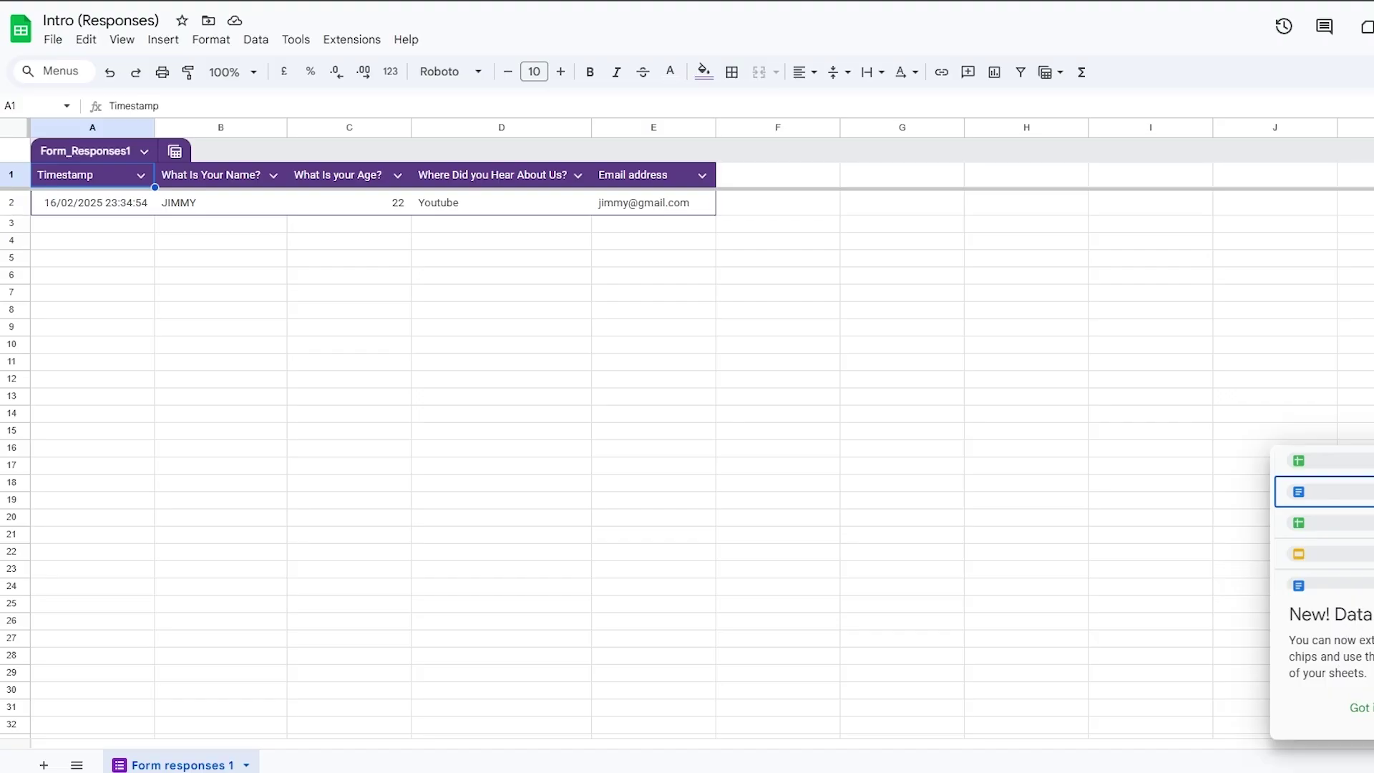
- Try an @ entry in cell F1, abandon it, and select cell C4
{"action": "left_click", "coordinate": [777, 174]}
{"action": "type", "text": "@P"}
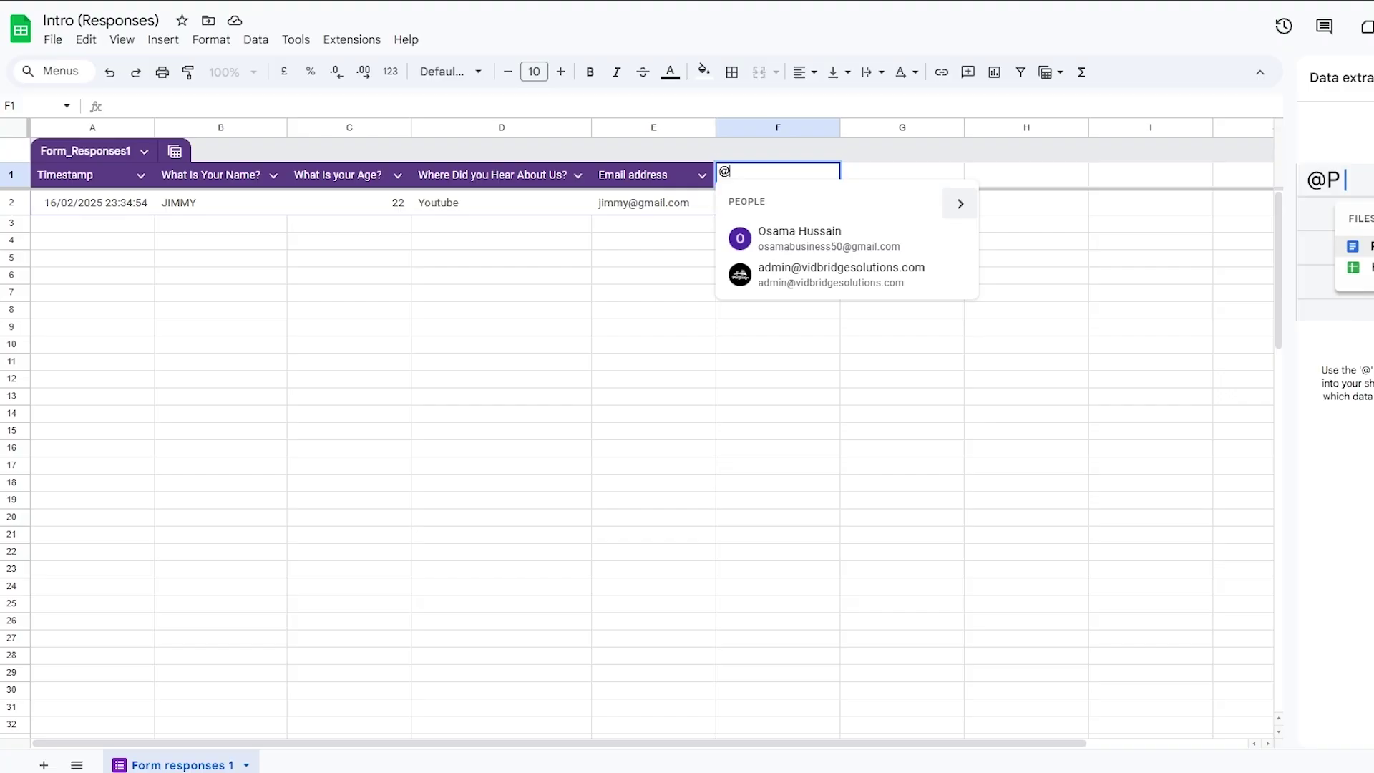
{"action": "left_click", "coordinate": [1325, 499]}
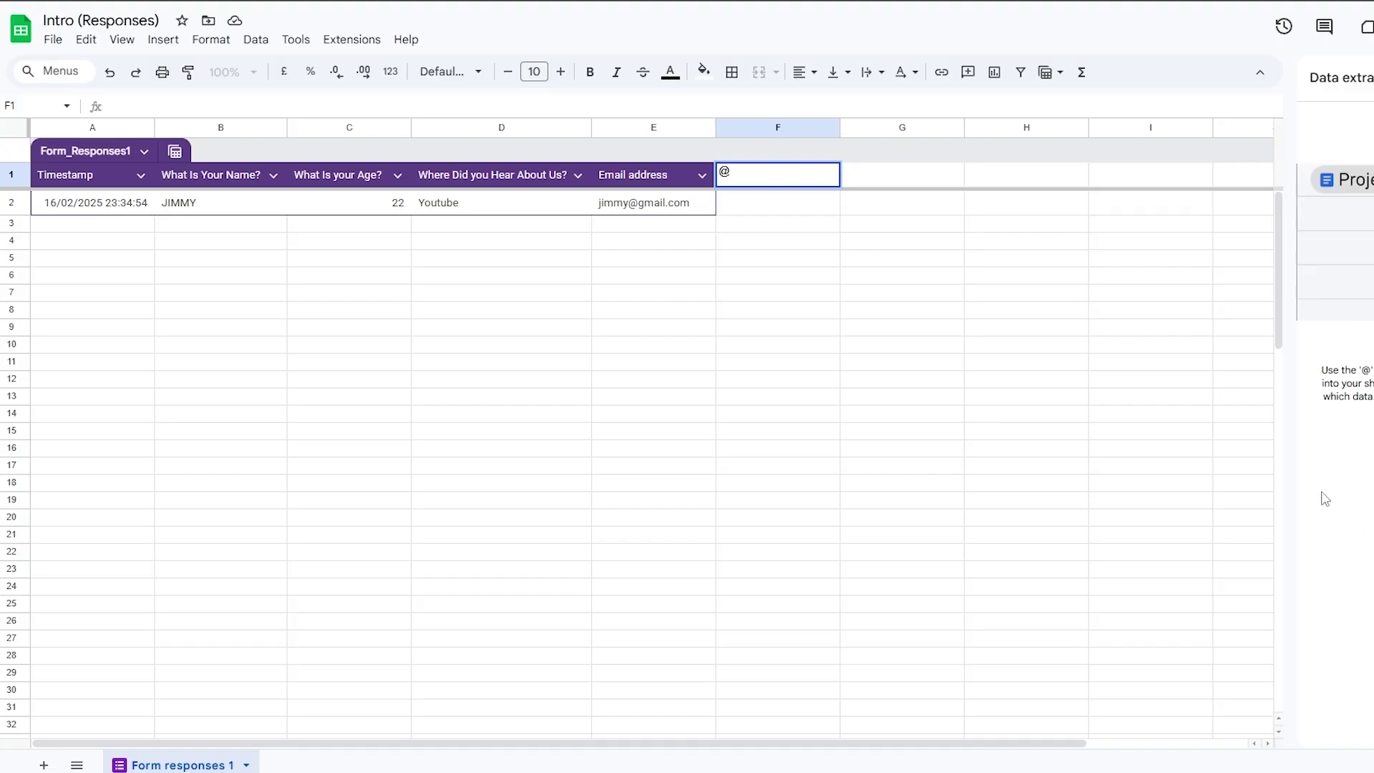
{"action": "left_click", "coordinate": [1026, 397]}
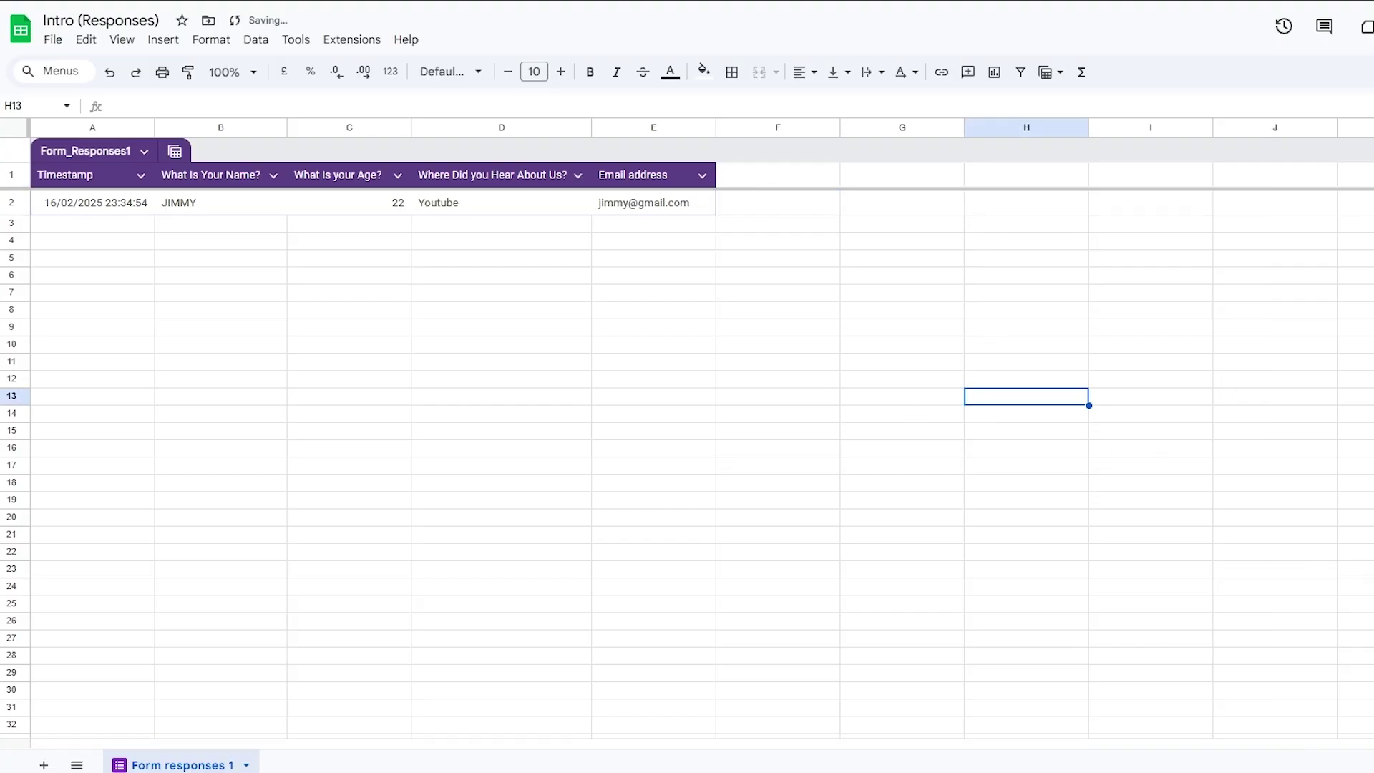
{"action": "left_click", "coordinate": [395, 243]}
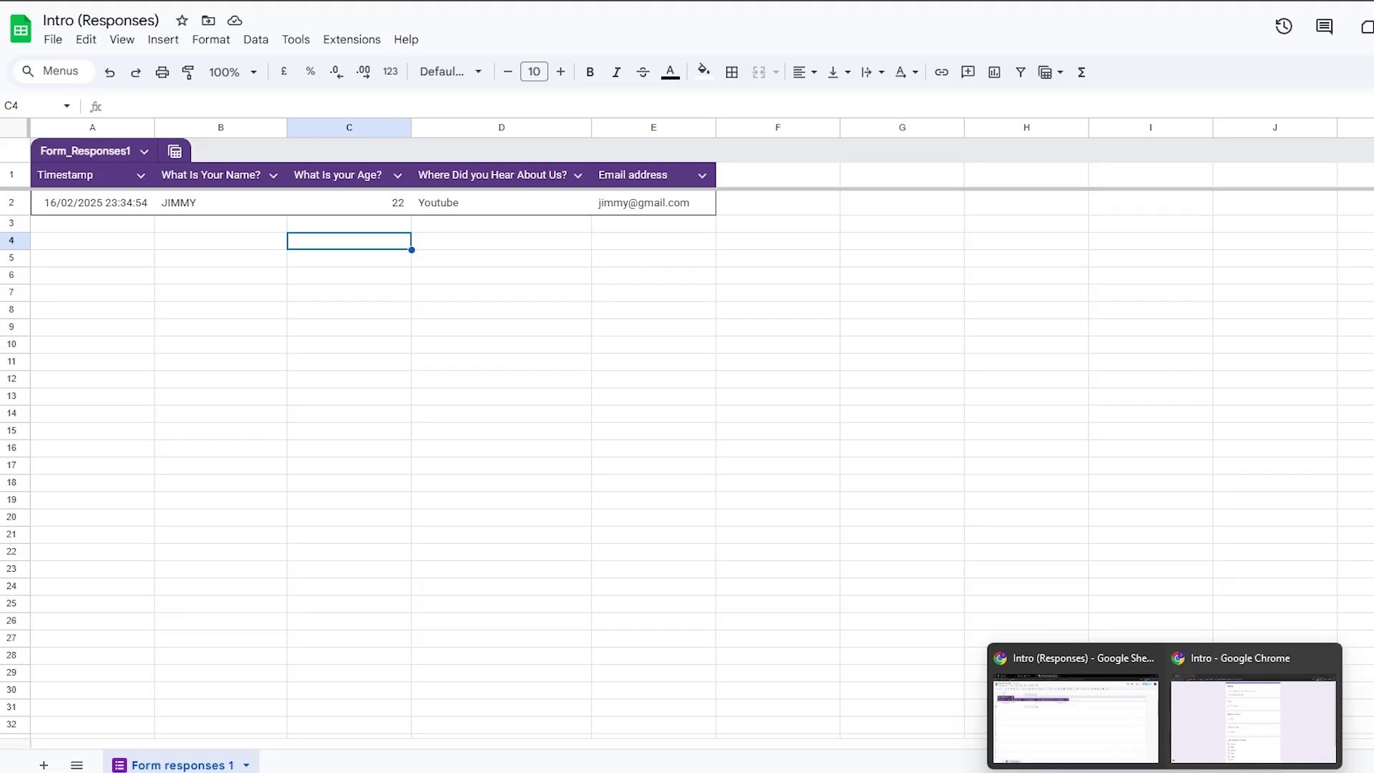
- Submit a second test response with an e-mail, a name, age 20 and Tiktok
{"action": "left_click", "coordinate": [1251, 705]}
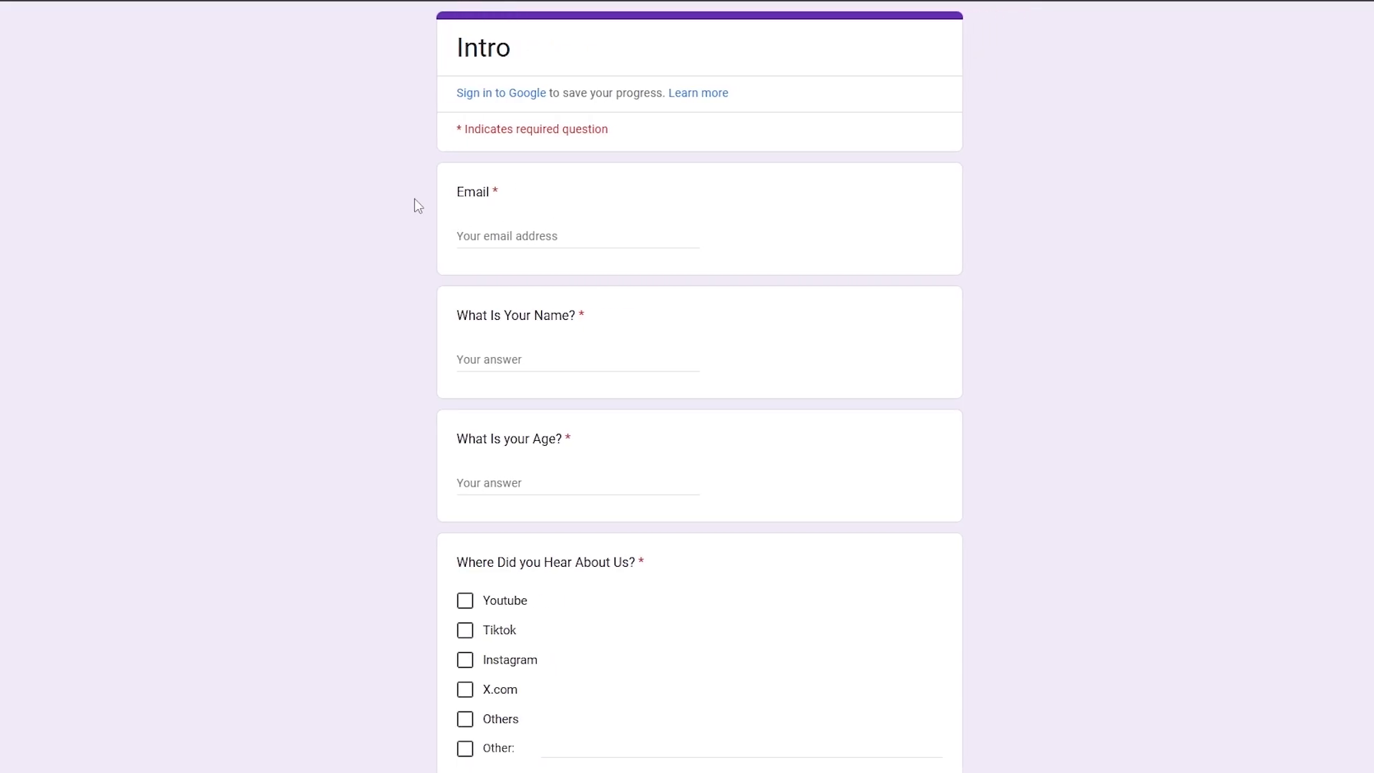
{"action": "left_click", "coordinate": [560, 233]}
{"action": "key", "text": "Tab"}
{"action": "type", "text": "Sarah"}
{"action": "key", "text": "Tab"}
{"action": "type", "text": "20"}
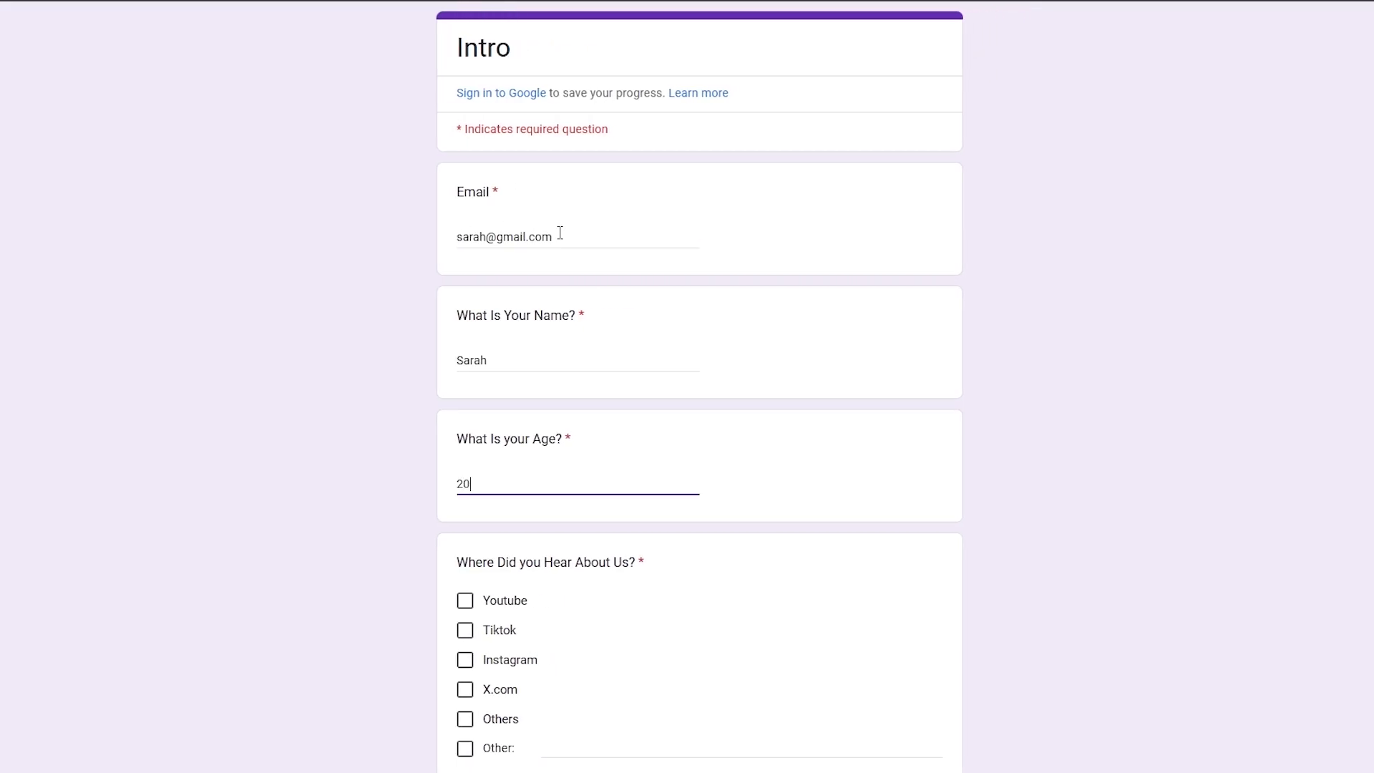
{"action": "key", "text": "Tab"}
{"action": "left_click", "coordinate": [466, 630]}
{"action": "scroll", "coordinate": [501, 630], "scroll_direction": "down", "scroll_amount": 3}
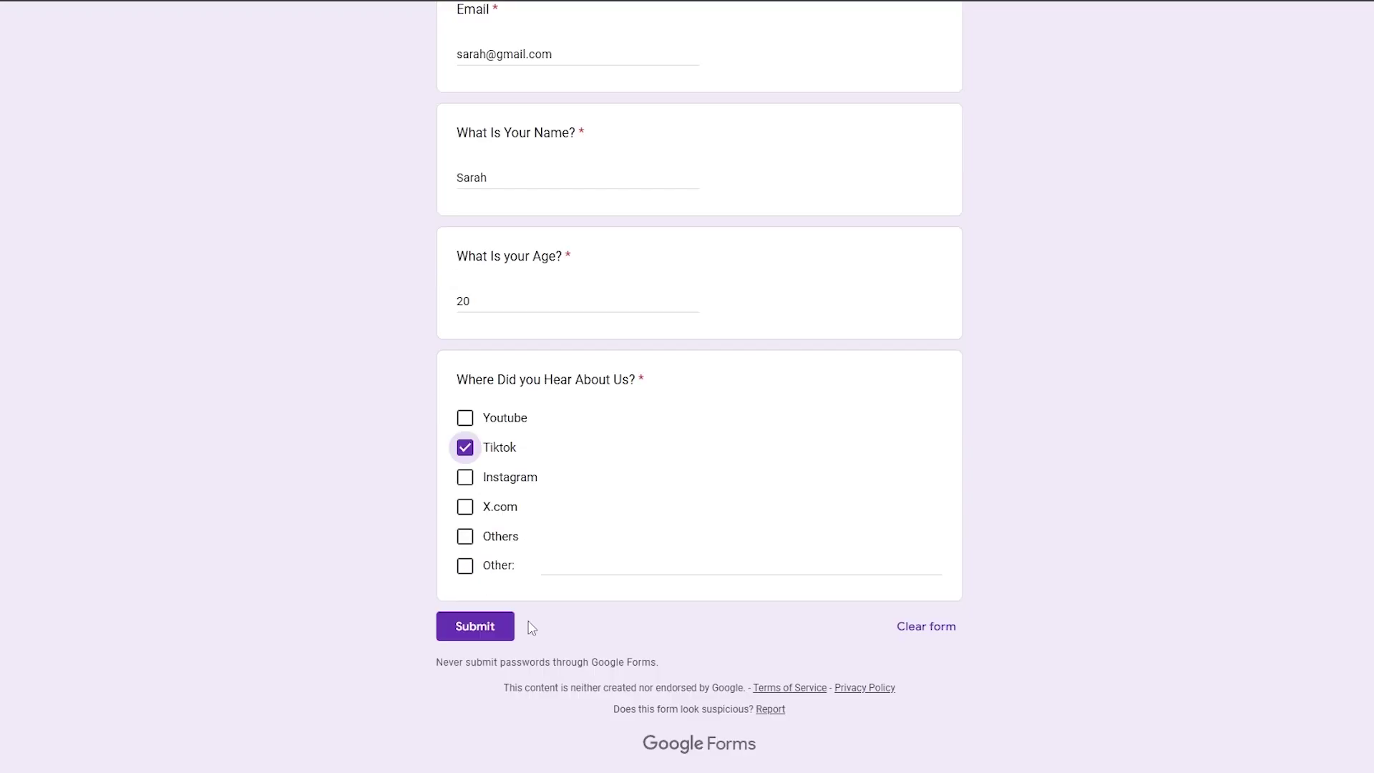
{"action": "left_click", "coordinate": [475, 626]}
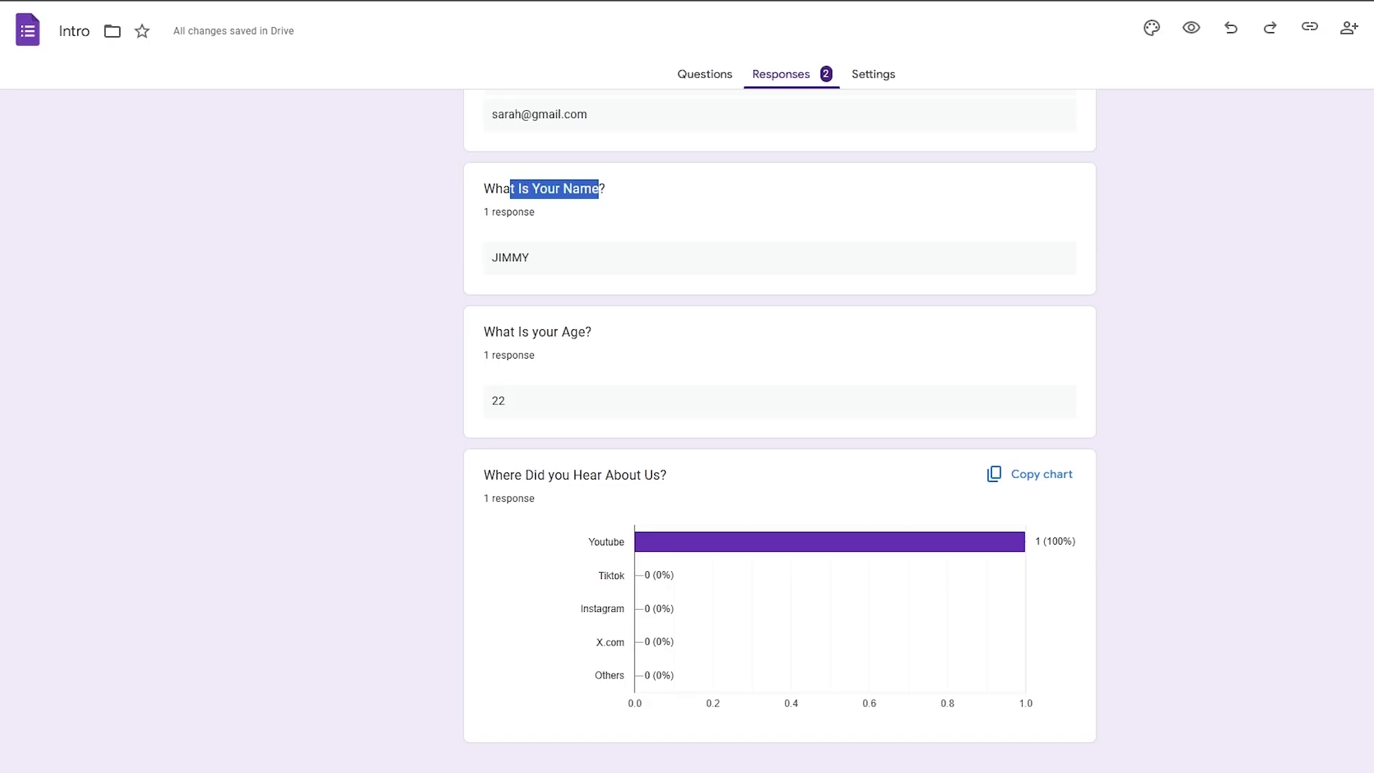
- Review the two-response summary and source chart, then return to the Questions tab
{"action": "scroll", "coordinate": [600, 422], "scroll_direction": "down", "scroll_amount": 5}
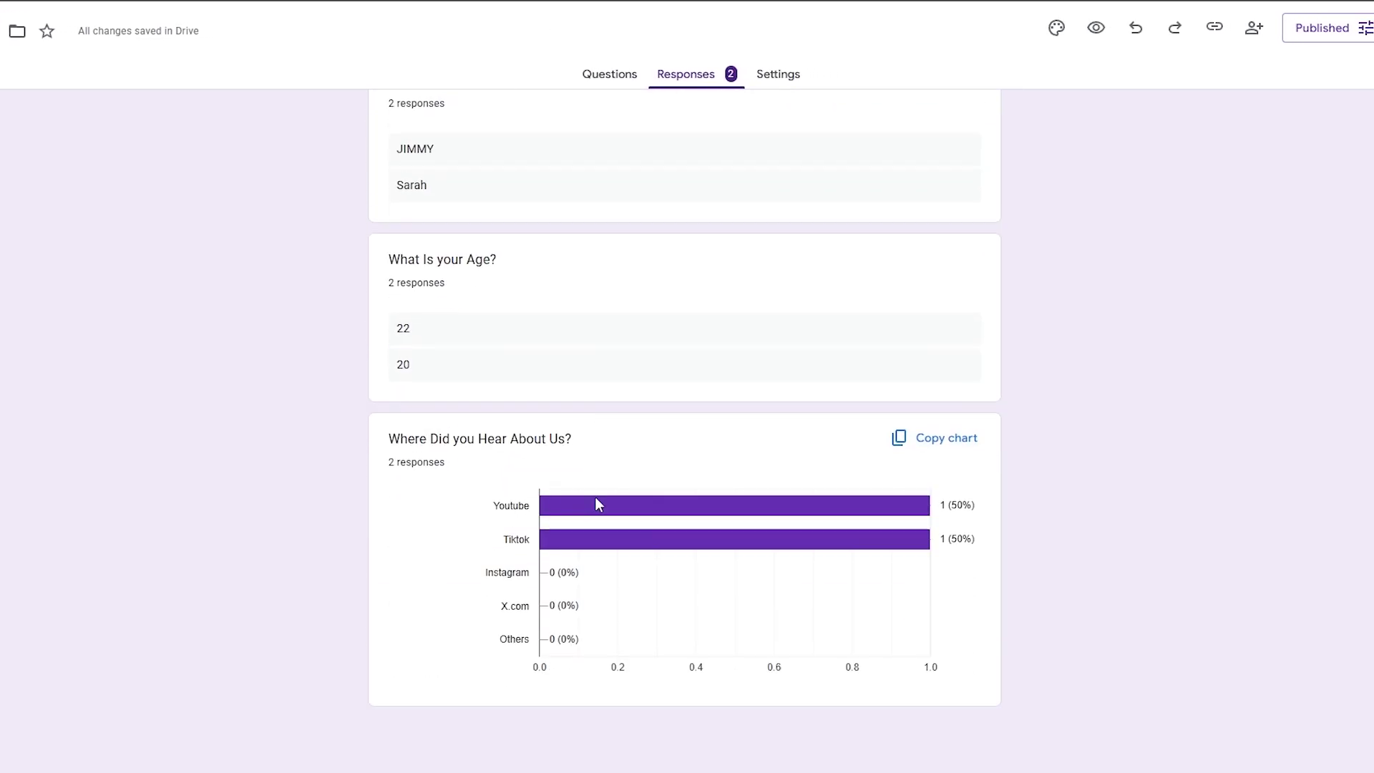
{"action": "scroll", "coordinate": [491, 504], "scroll_direction": "up", "scroll_amount": 5}
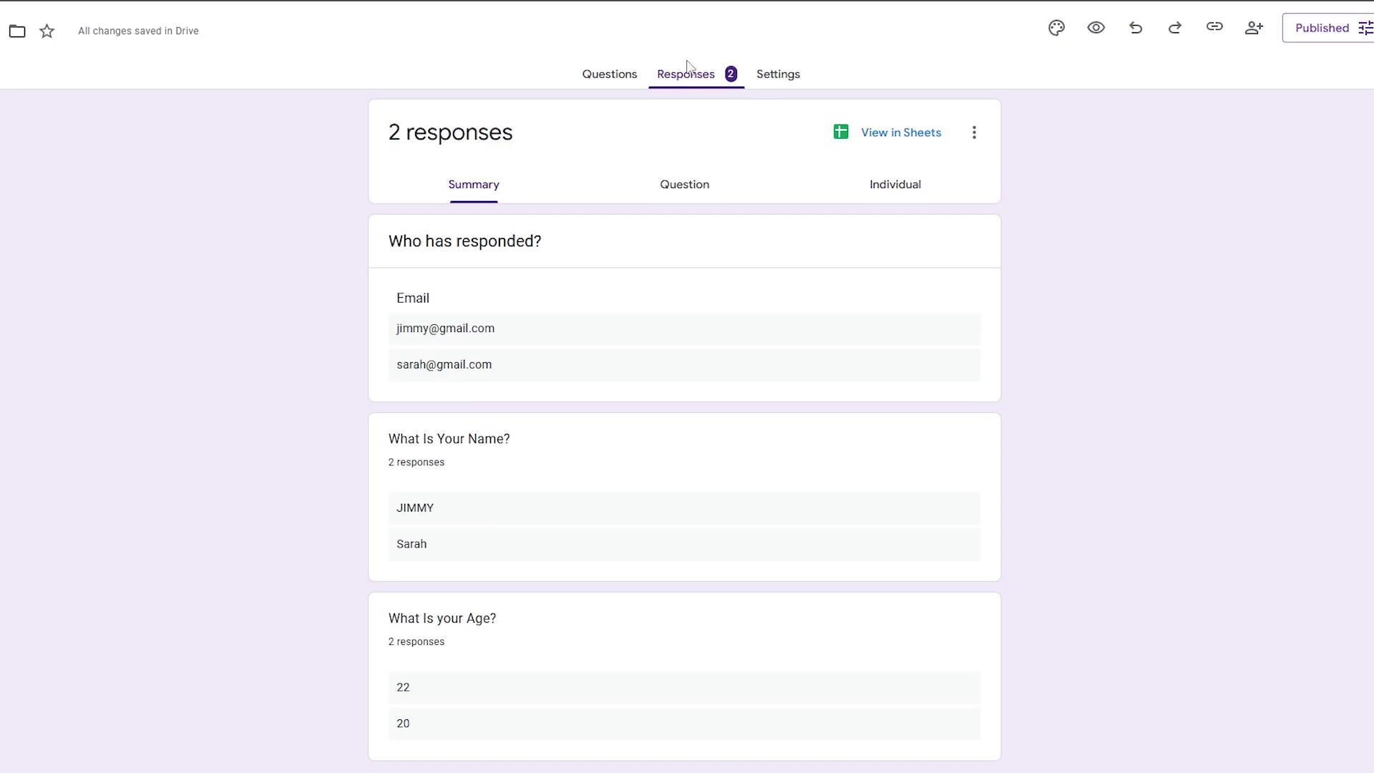
{"action": "left_click", "coordinate": [612, 76]}
- Open the Questions tab and scroll through the Intro form's questions
{"action": "left_click", "coordinate": [614, 76]}
{"action": "scroll", "coordinate": [434, 466], "scroll_direction": "down", "scroll_amount": 2}
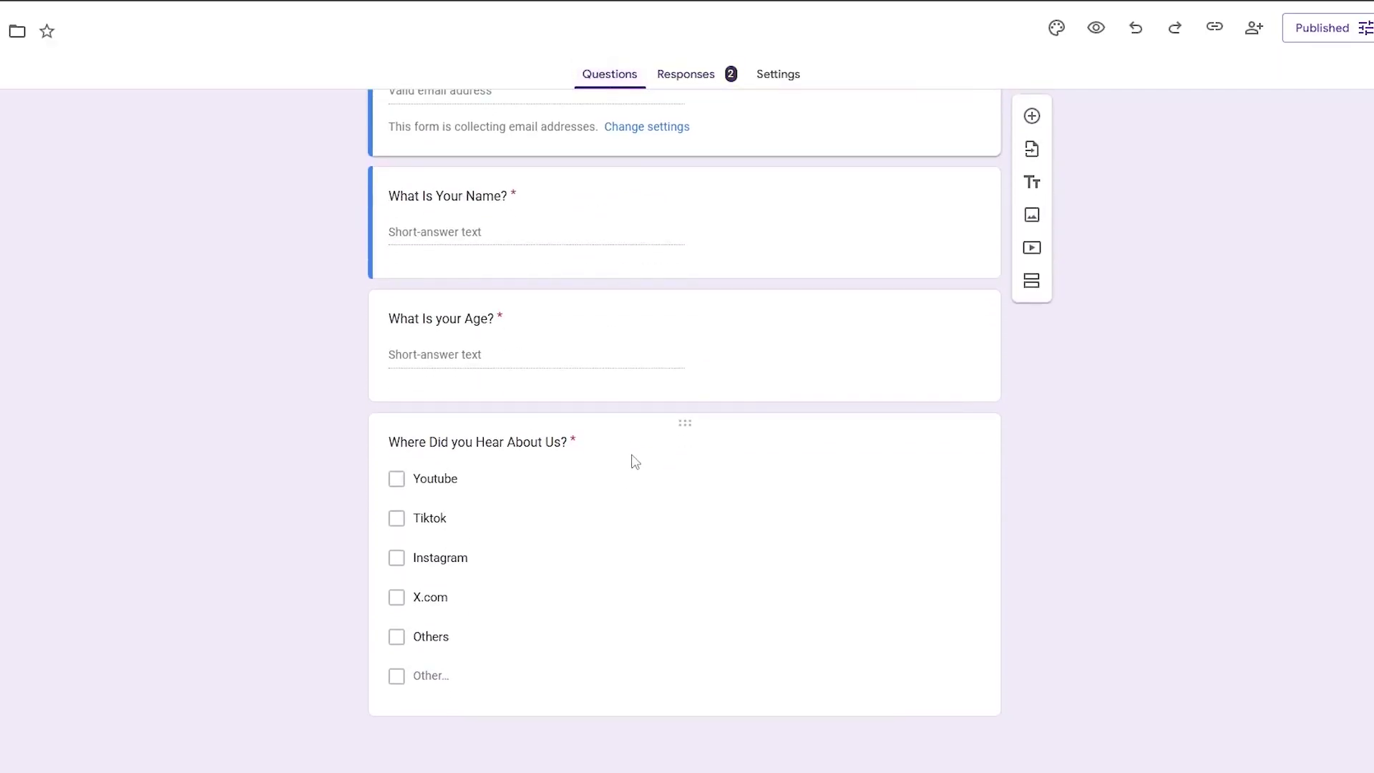
{"action": "scroll", "coordinate": [633, 461], "scroll_direction": "up", "scroll_amount": 2}
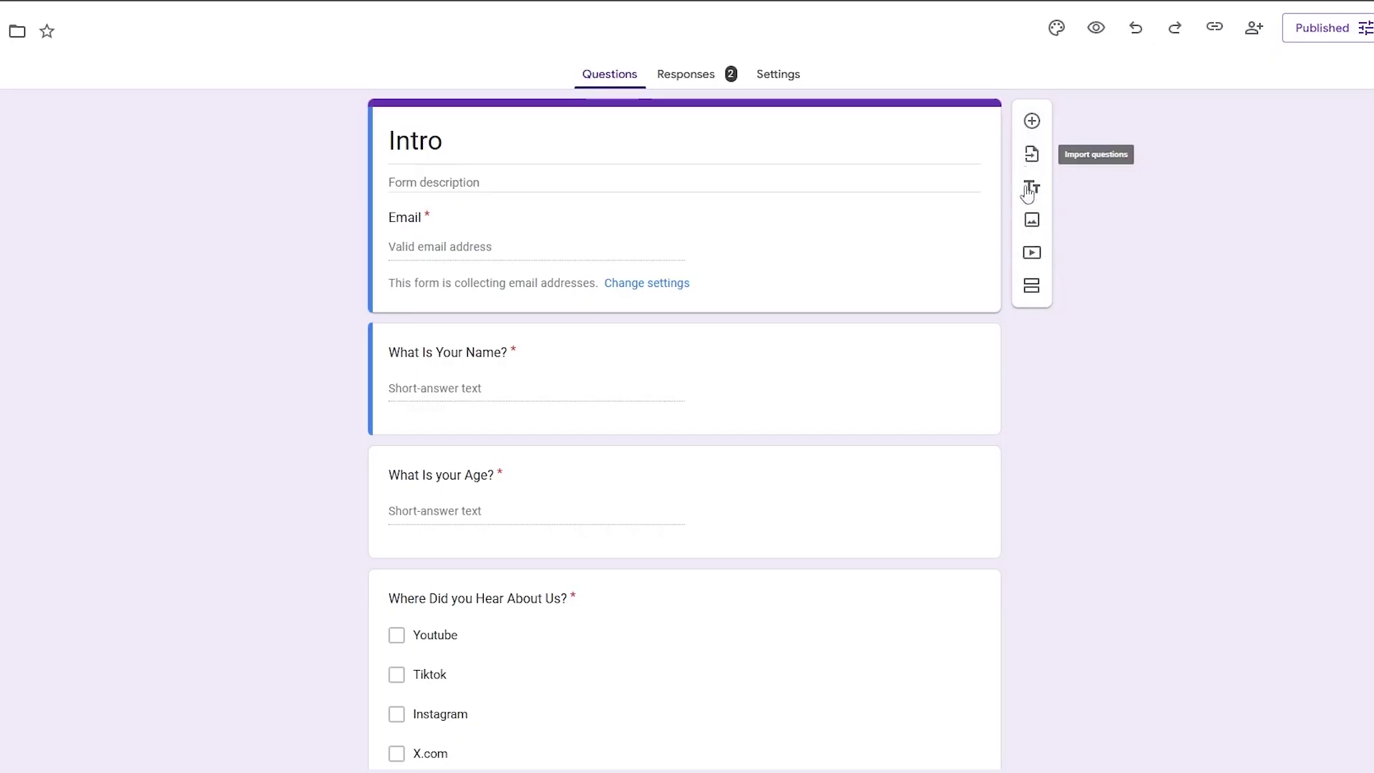
{"action": "scroll", "coordinate": [350, 568], "scroll_direction": "down", "scroll_amount": 2}
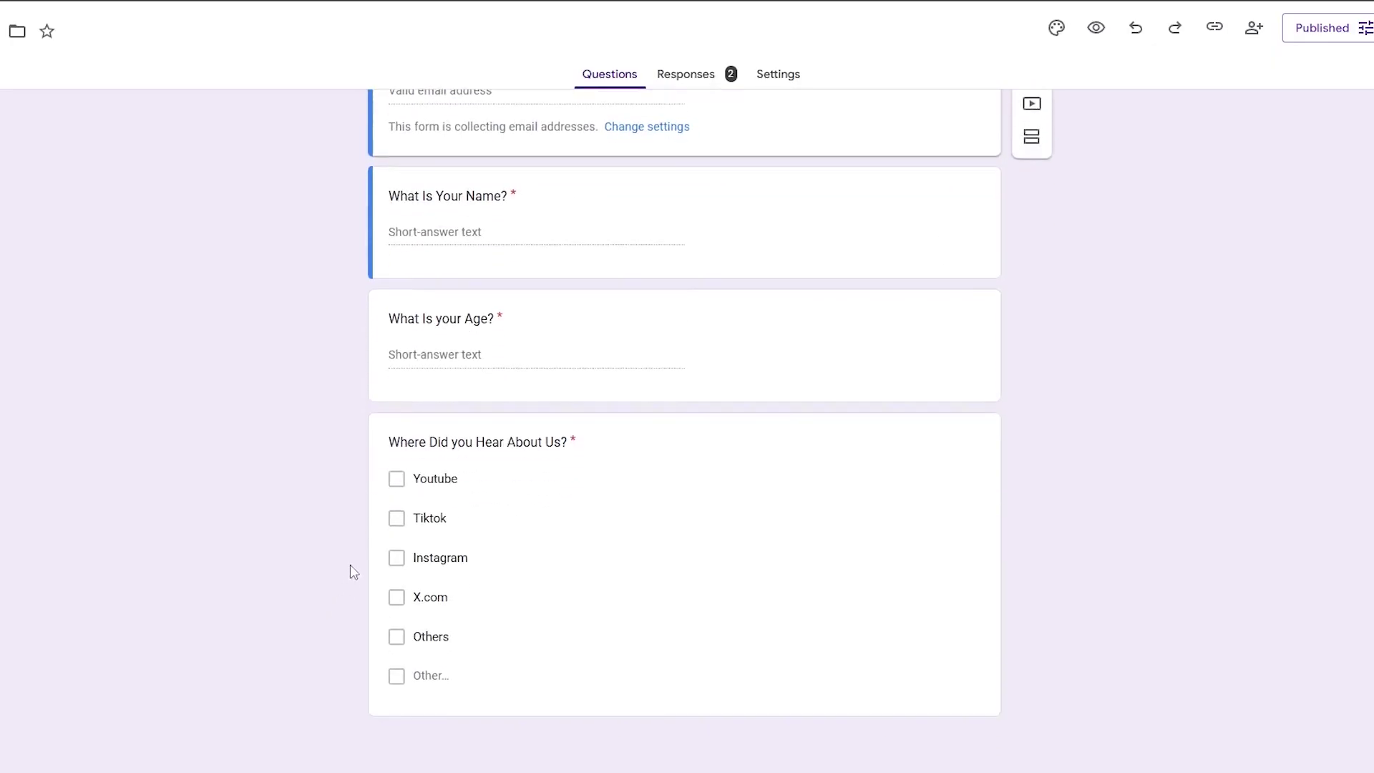
{"action": "scroll", "coordinate": [412, 393], "scroll_direction": "up", "scroll_amount": 2}
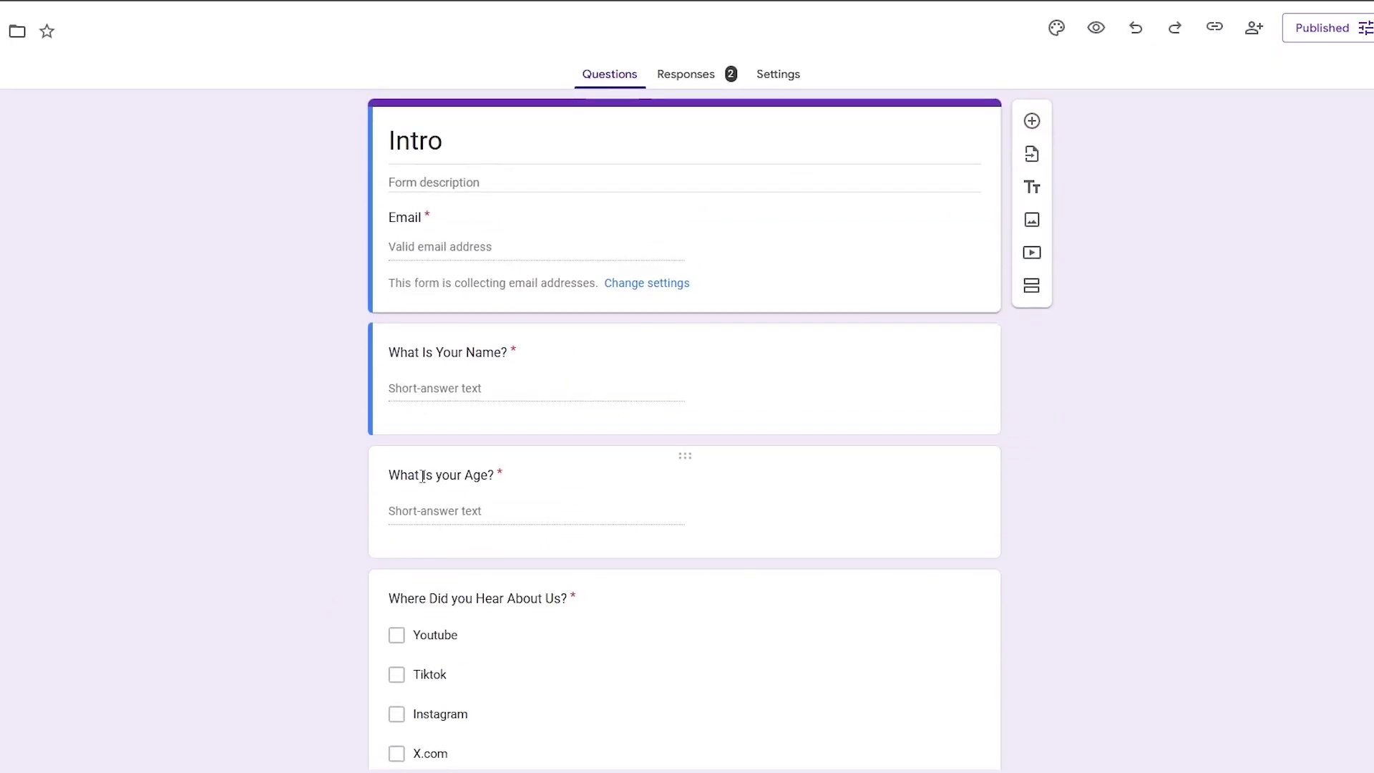
{"action": "scroll", "coordinate": [337, 709], "scroll_direction": "down", "scroll_amount": 2}
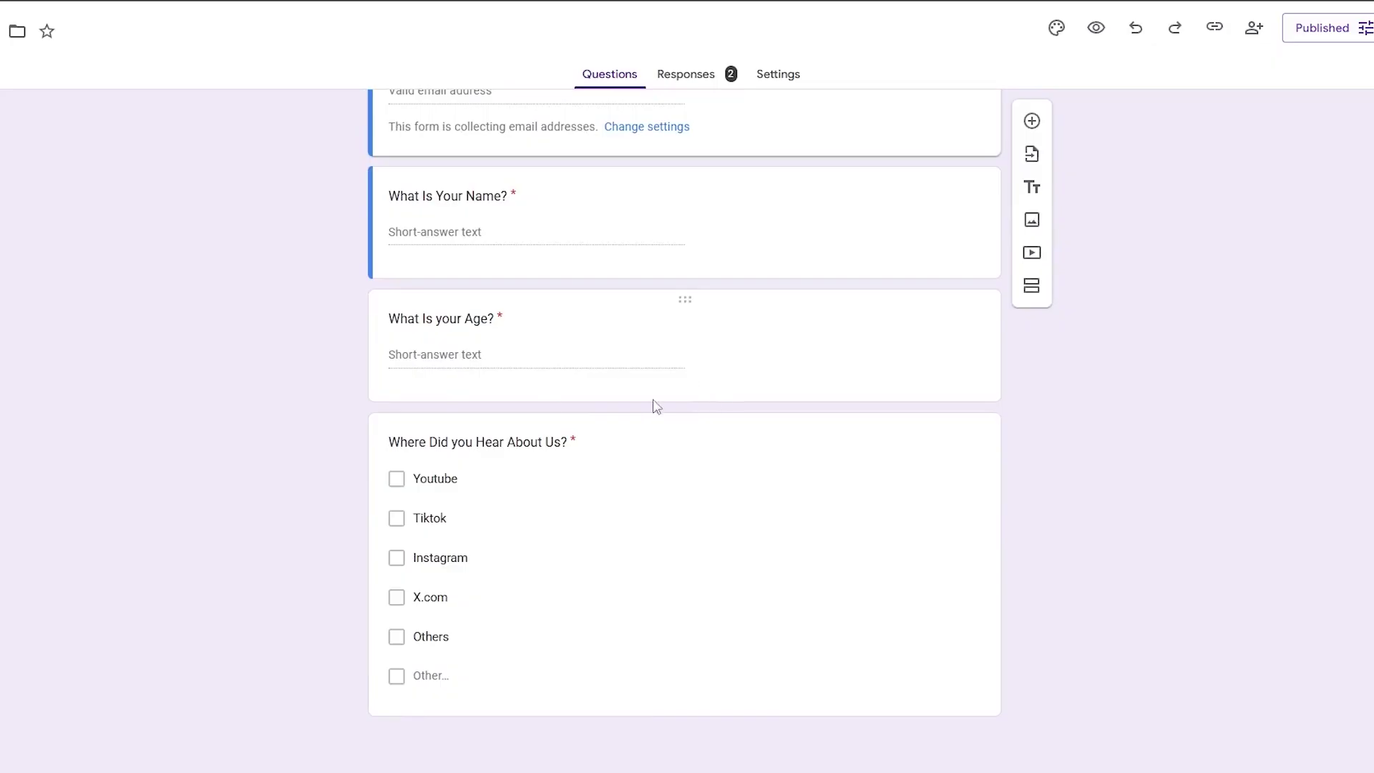
{"action": "scroll", "coordinate": [472, 365], "scroll_direction": "up", "scroll_amount": 2}
- Add a new section after the Email question and title it 'Personal Questions'
{"action": "left_click", "coordinate": [1031, 286]}
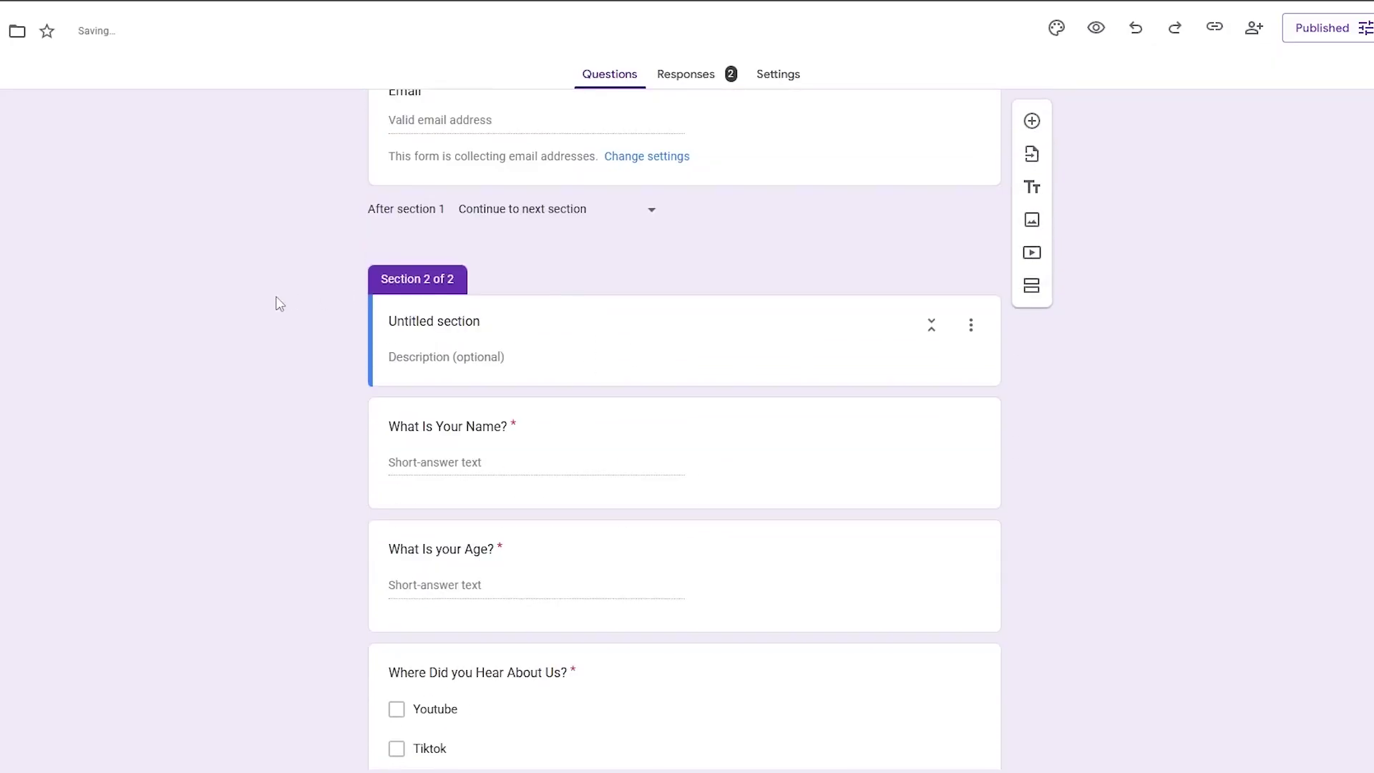
{"action": "left_click", "coordinate": [412, 324]}
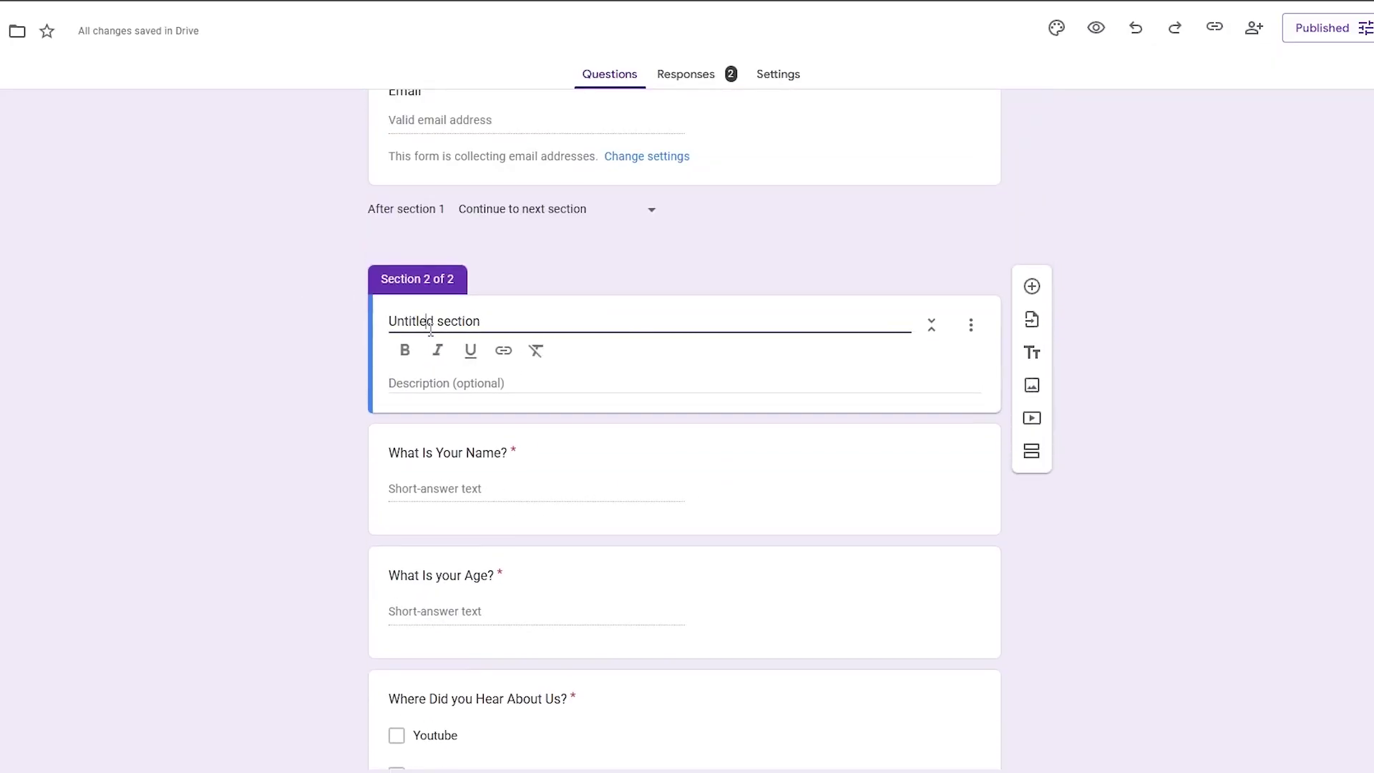
{"action": "triple_click", "coordinate": [430, 327]}
{"action": "type", "text": "Personal Questions"}
{"action": "left_click", "coordinate": [277, 354]}
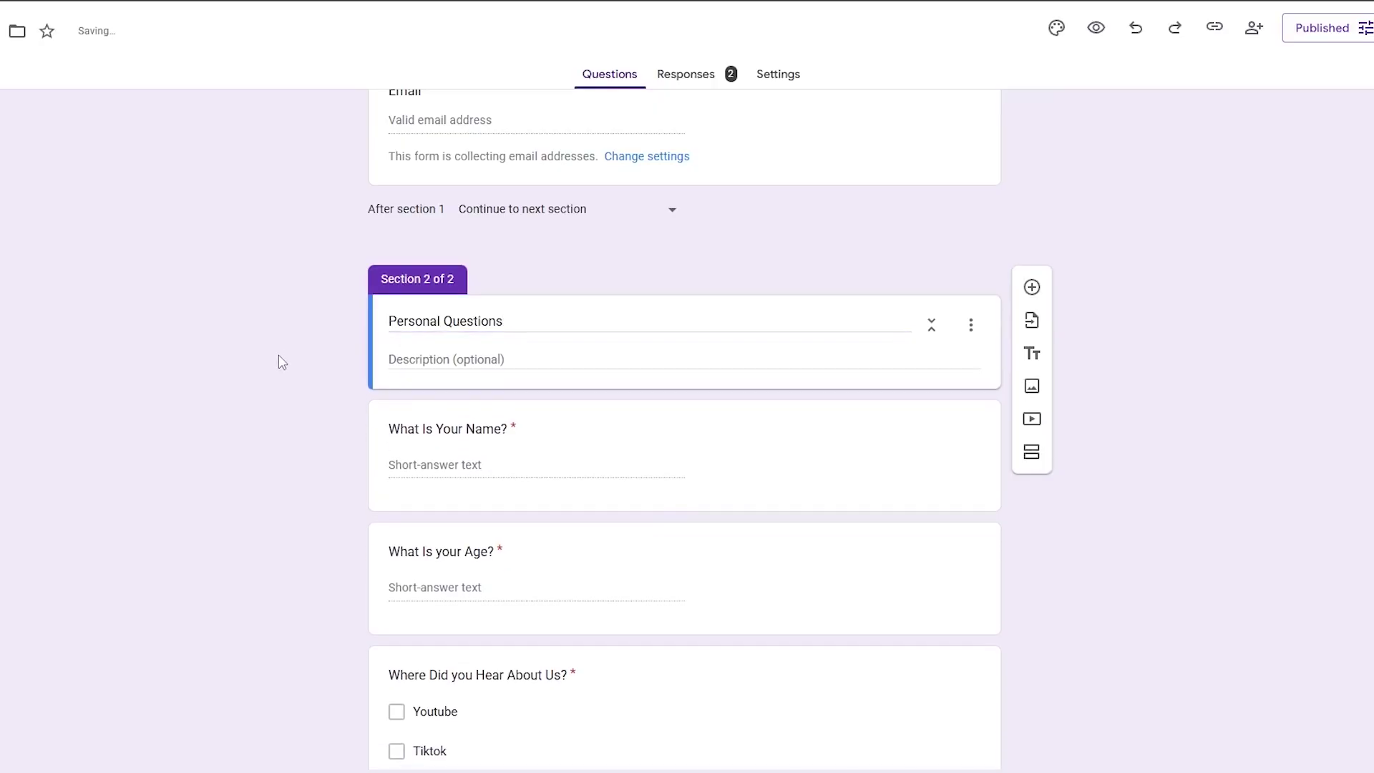
- Select the 'Where Did you Hear About Us?' question for editing
{"action": "scroll", "coordinate": [322, 357], "scroll_direction": "up", "scroll_amount": 2}
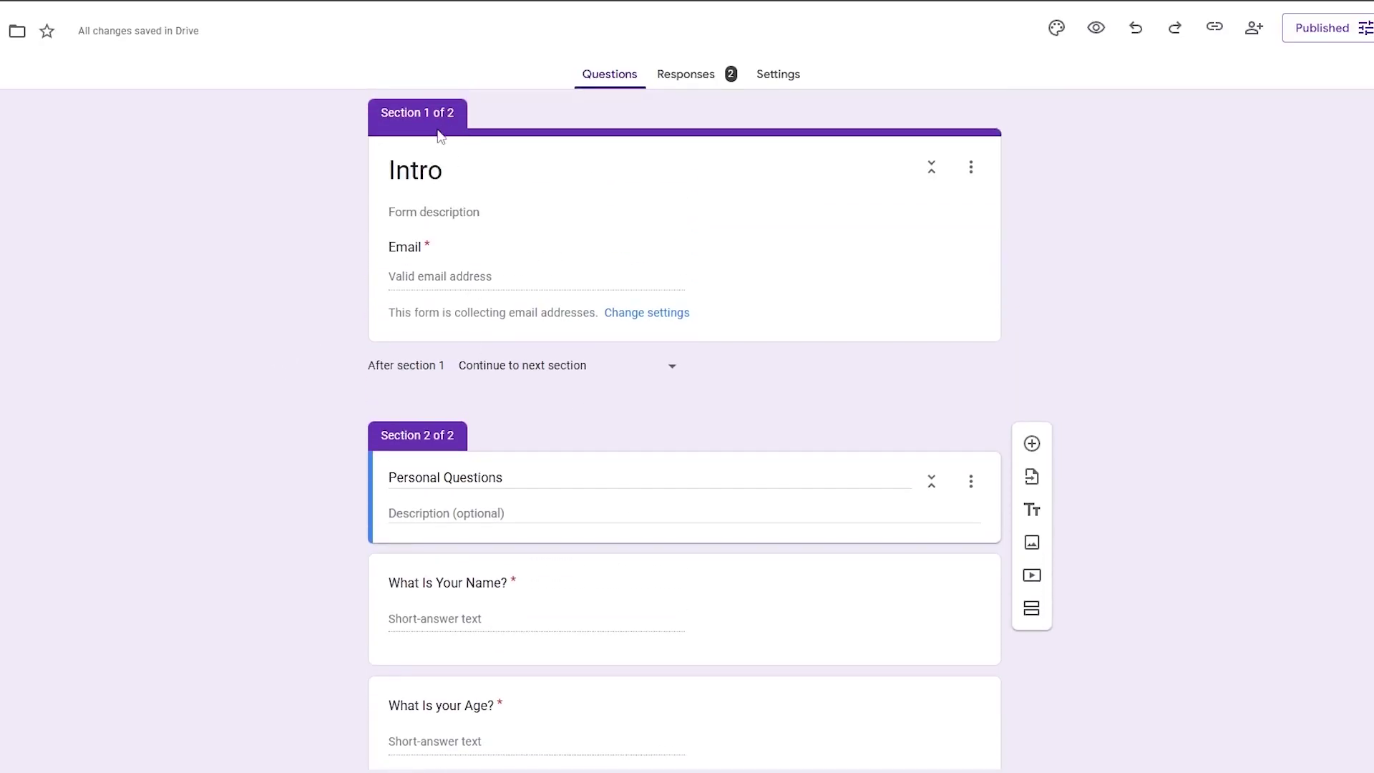
{"action": "scroll", "coordinate": [398, 430], "scroll_direction": "down", "scroll_amount": 3}
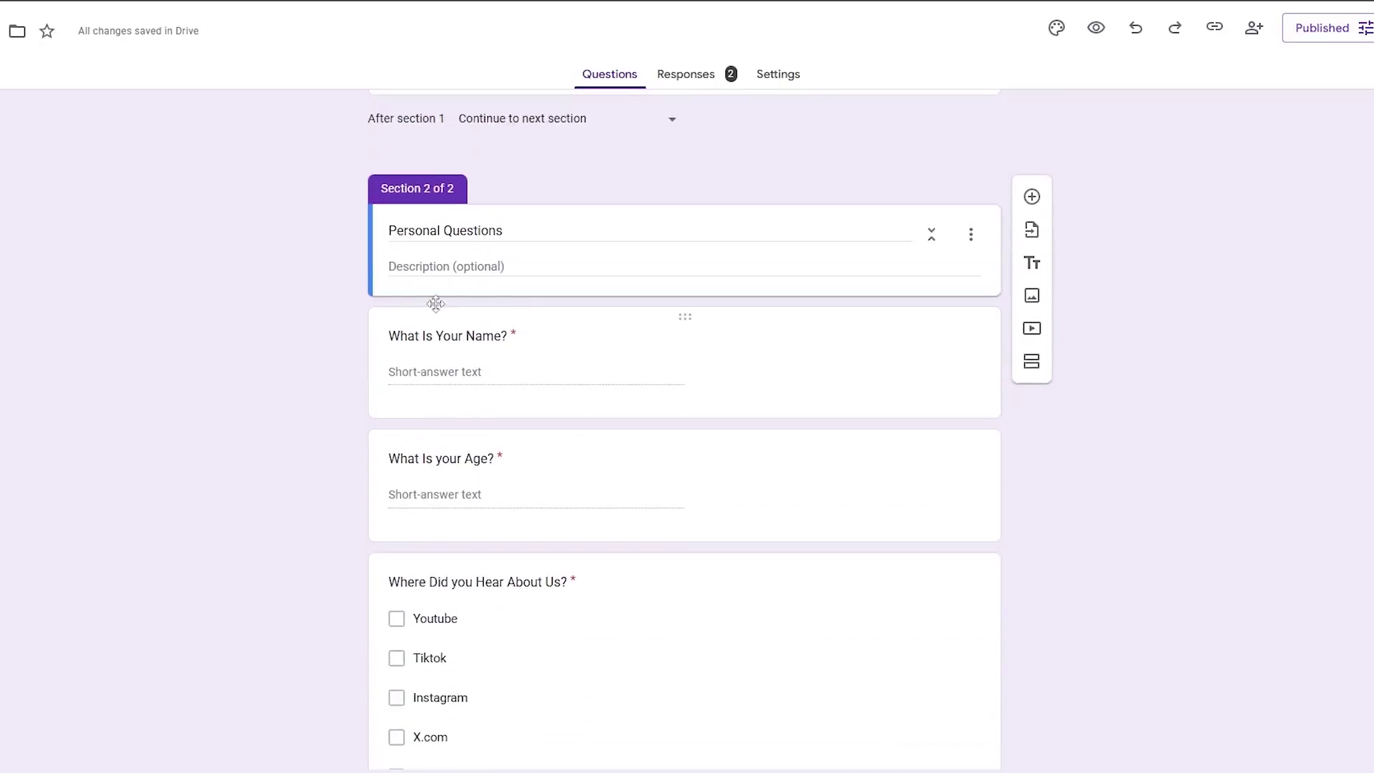
{"action": "scroll", "coordinate": [644, 500], "scroll_direction": "down", "scroll_amount": 2}
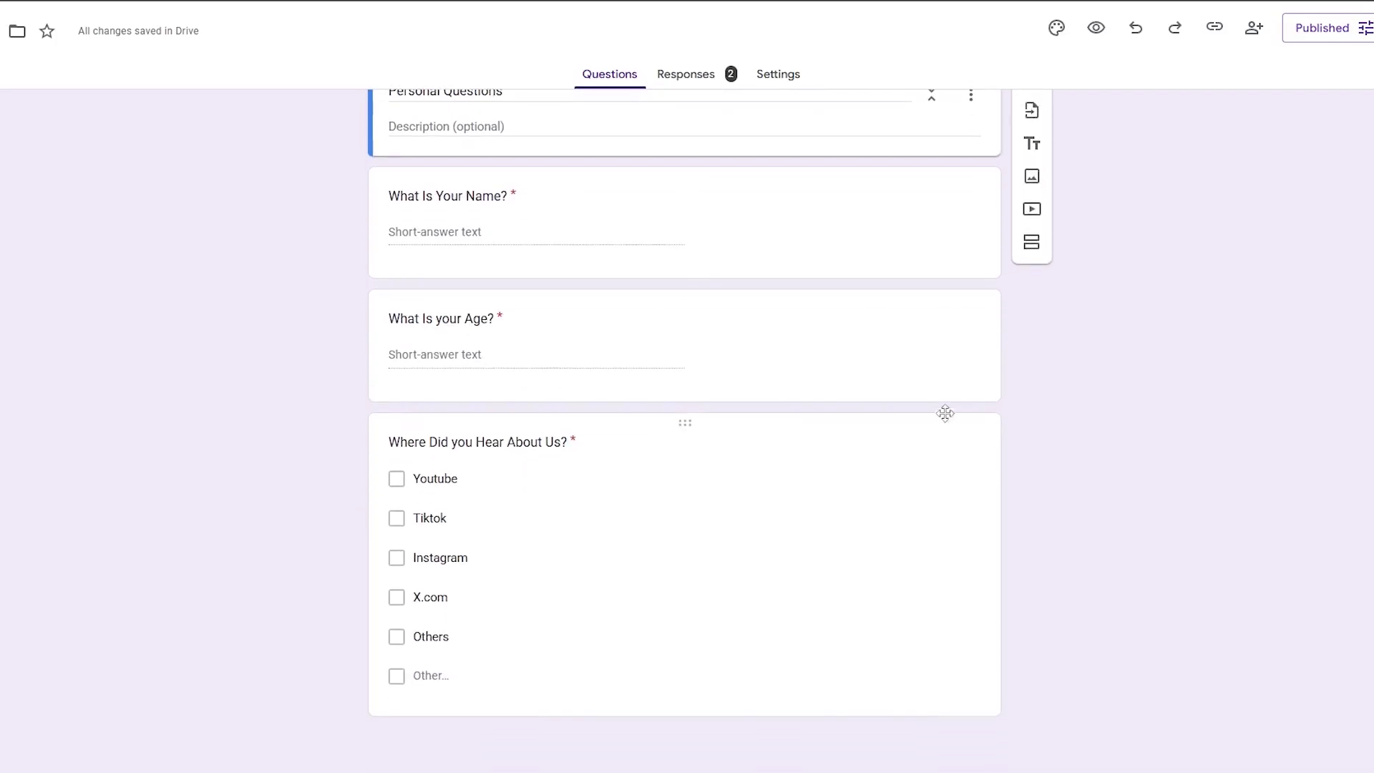
{"action": "left_click", "coordinate": [941, 537]}
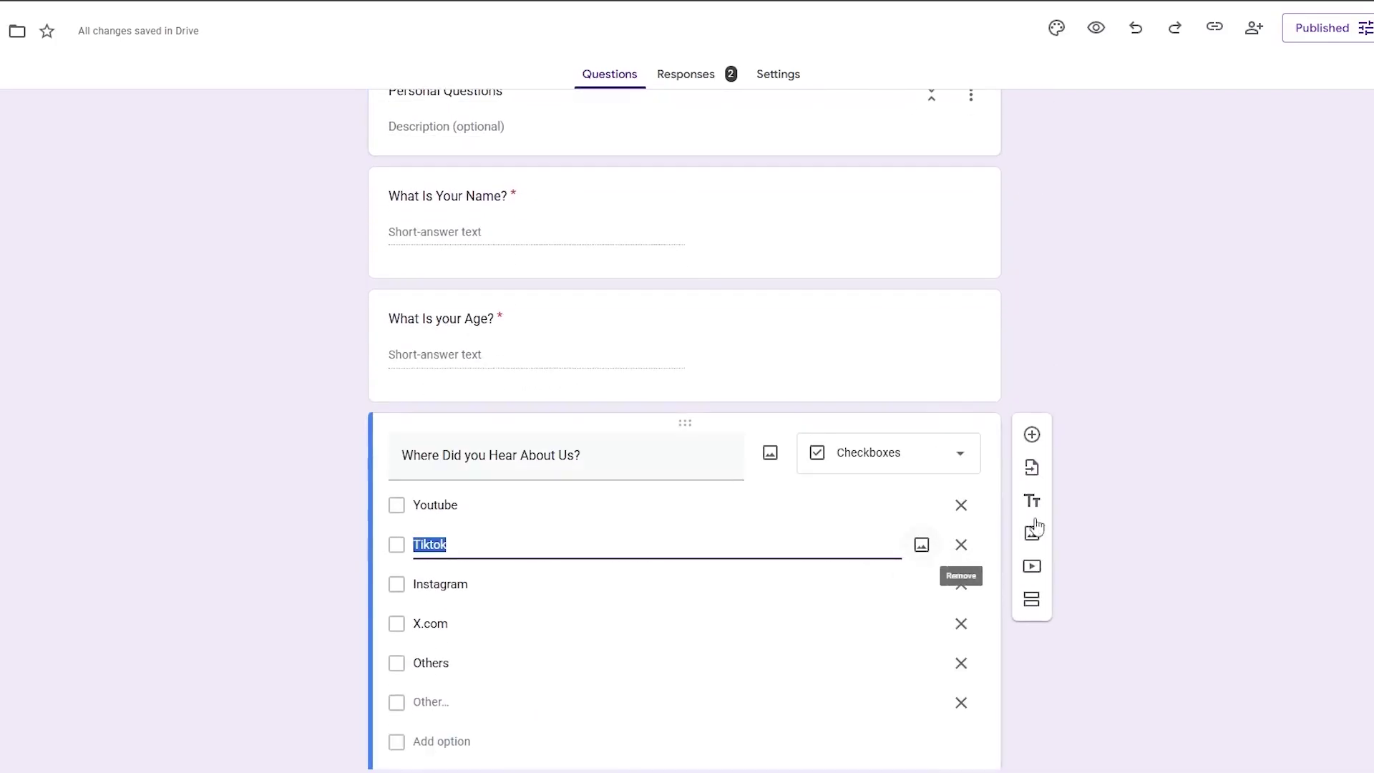
- Add a third section and move the 'Where Did you Hear About Us?' question into Section 3
{"action": "left_click", "coordinate": [1031, 601]}
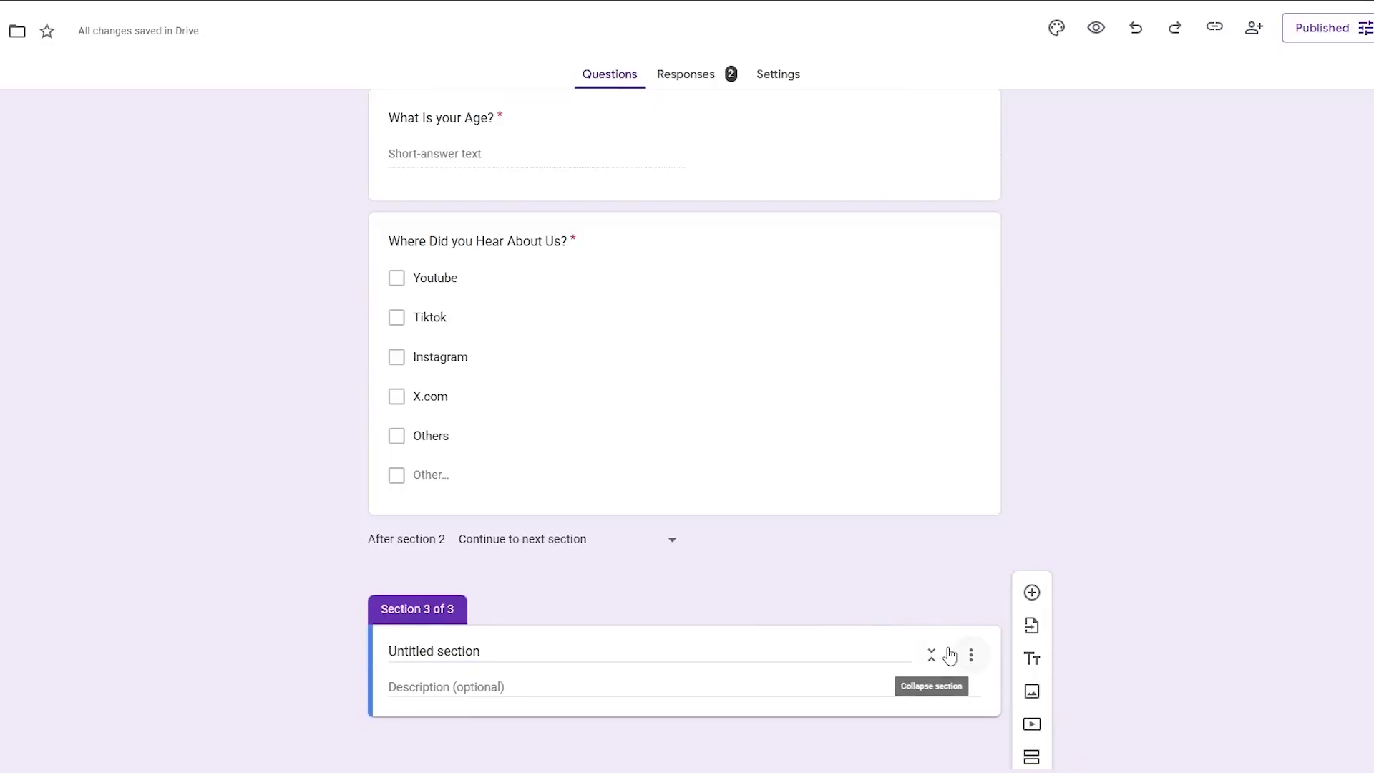
{"action": "left_click", "coordinate": [931, 654]}
{"action": "left_click_drag", "start_coordinate": [933, 653], "coordinate": [533, 229]}
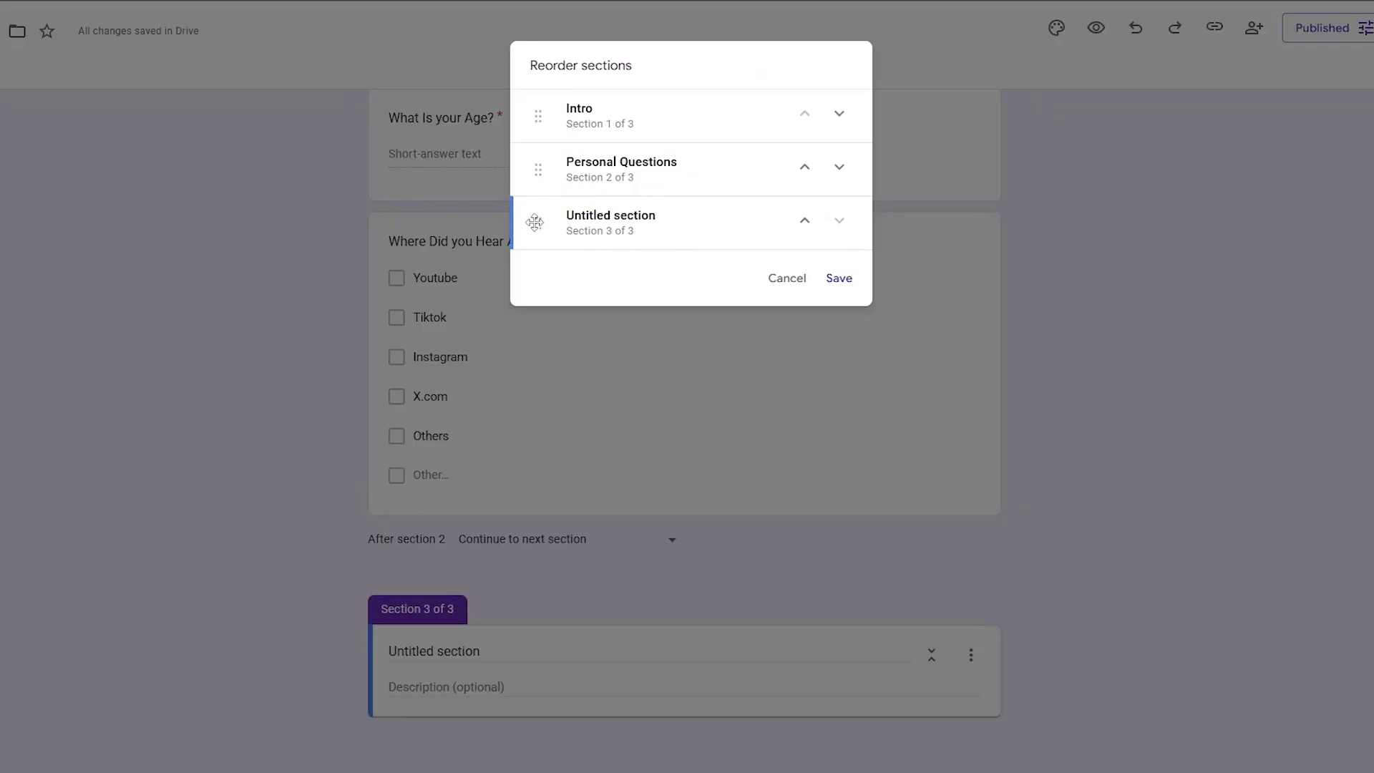
{"action": "left_click", "coordinate": [787, 279]}
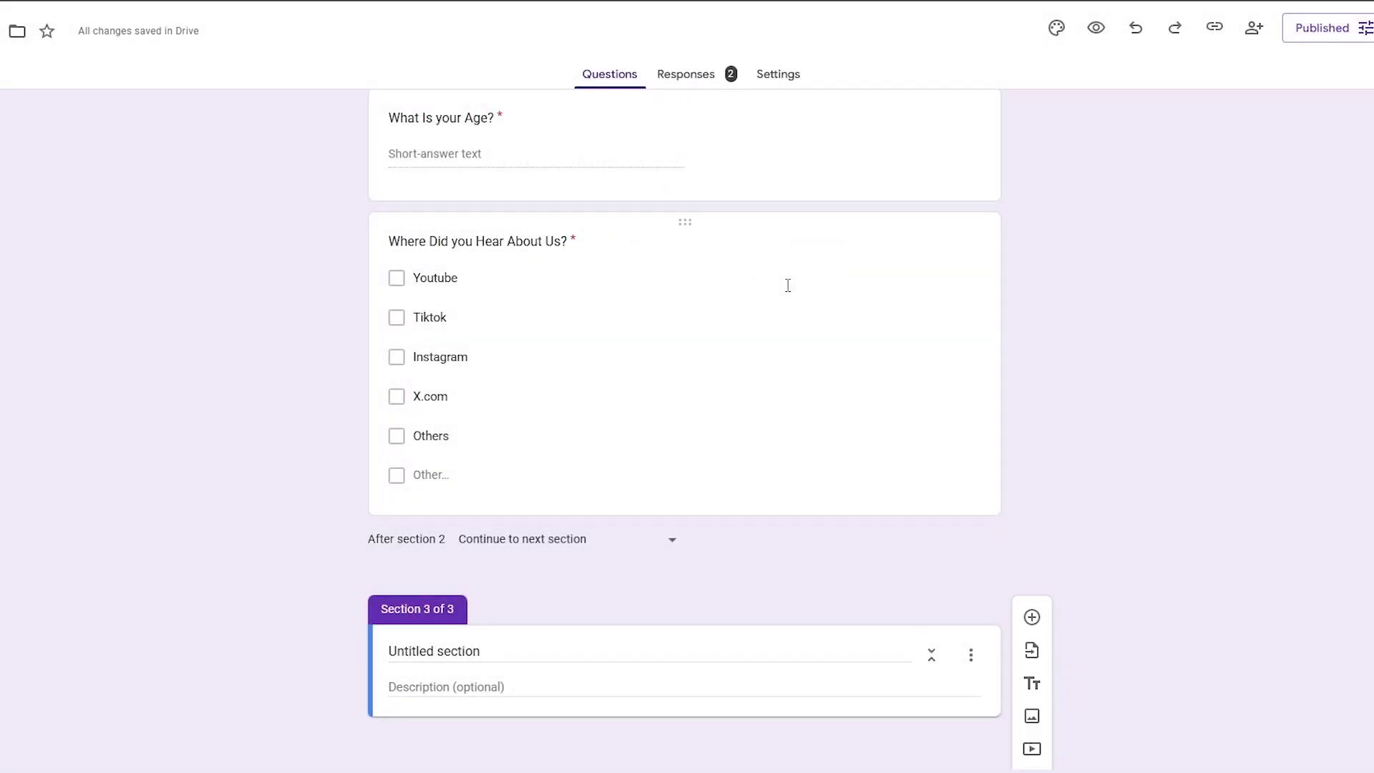
{"action": "left_click_drag", "start_coordinate": [684, 222], "coordinate": [684, 555]}
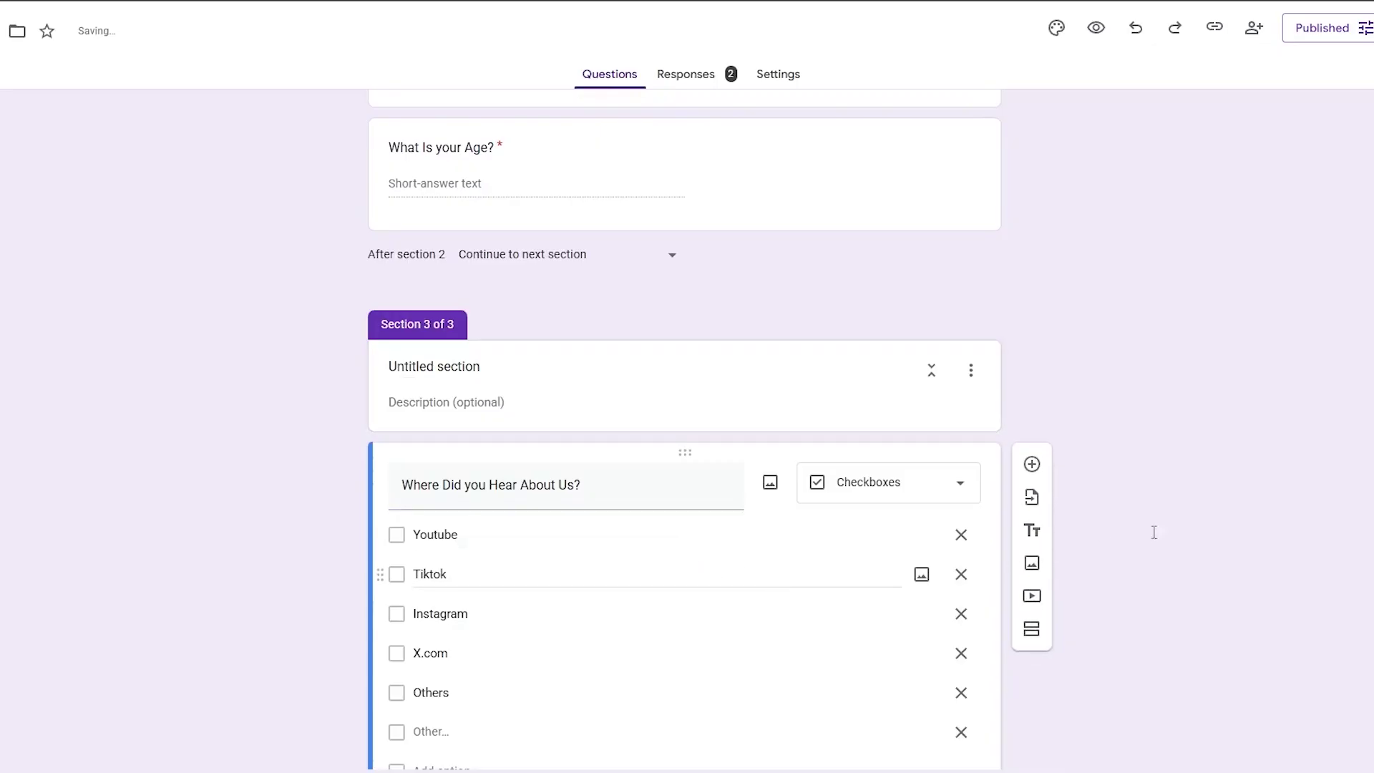
{"action": "triple_click", "coordinate": [478, 366]}
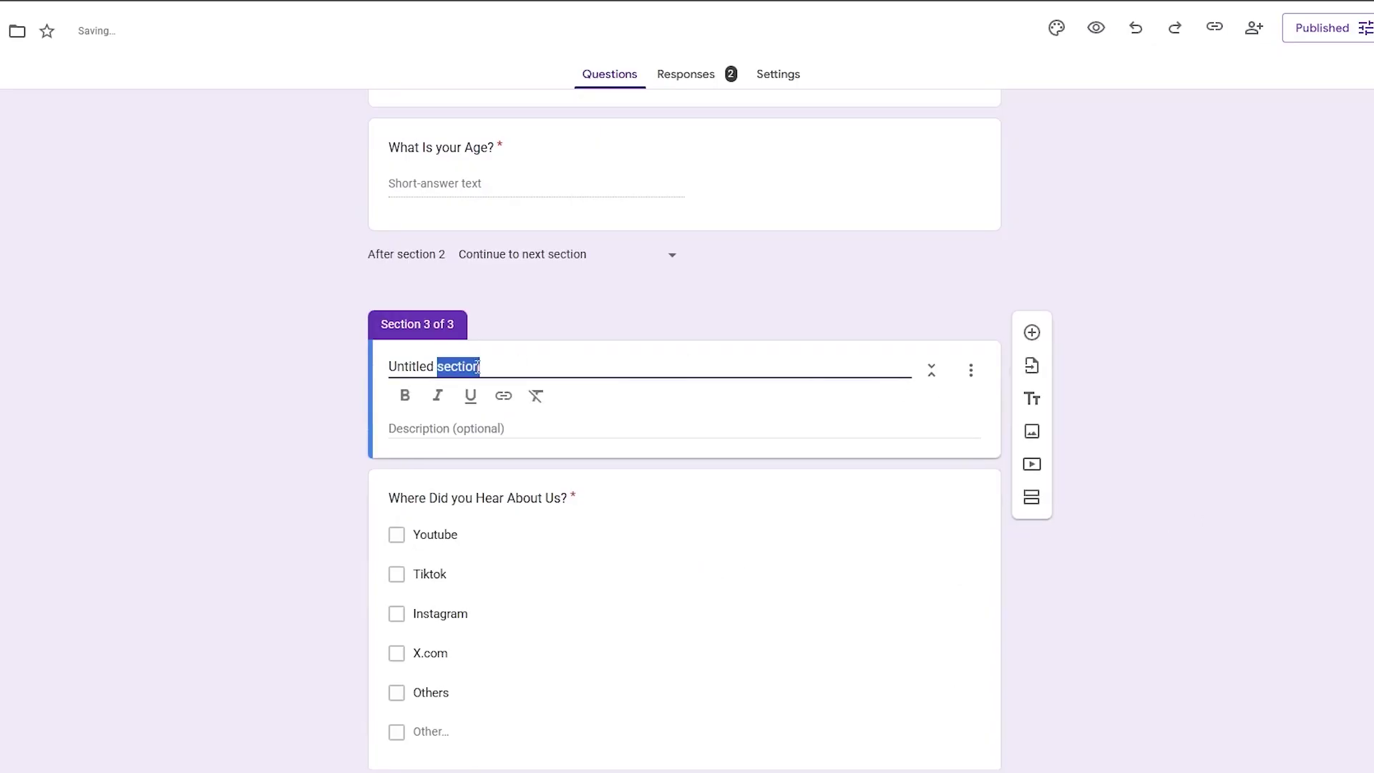
{"action": "left_click", "coordinate": [1224, 360]}
{"action": "scroll", "coordinate": [1217, 379], "scroll_direction": "up", "scroll_amount": 4}
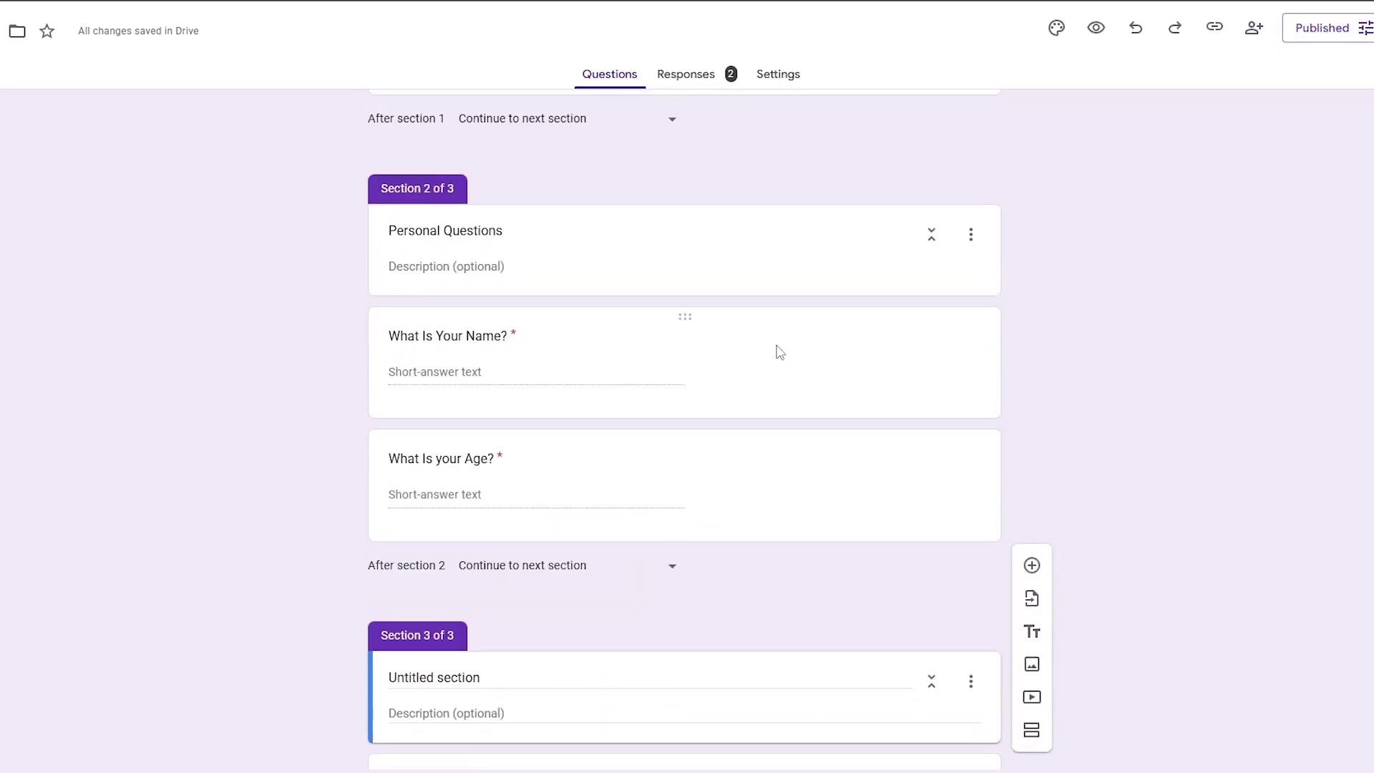
{"action": "left_click", "coordinate": [780, 352]}
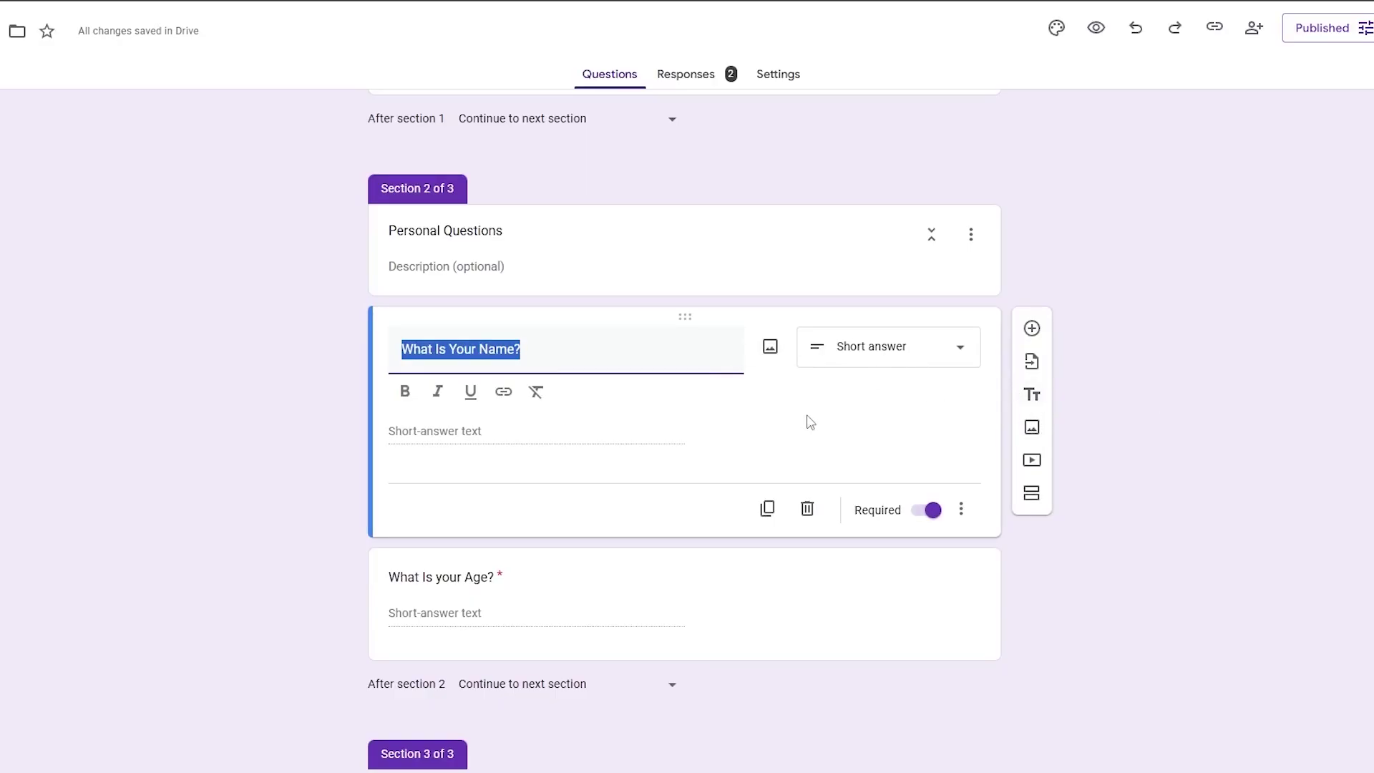
{"action": "scroll", "coordinate": [1031, 460], "scroll_direction": "up", "scroll_amount": 3}
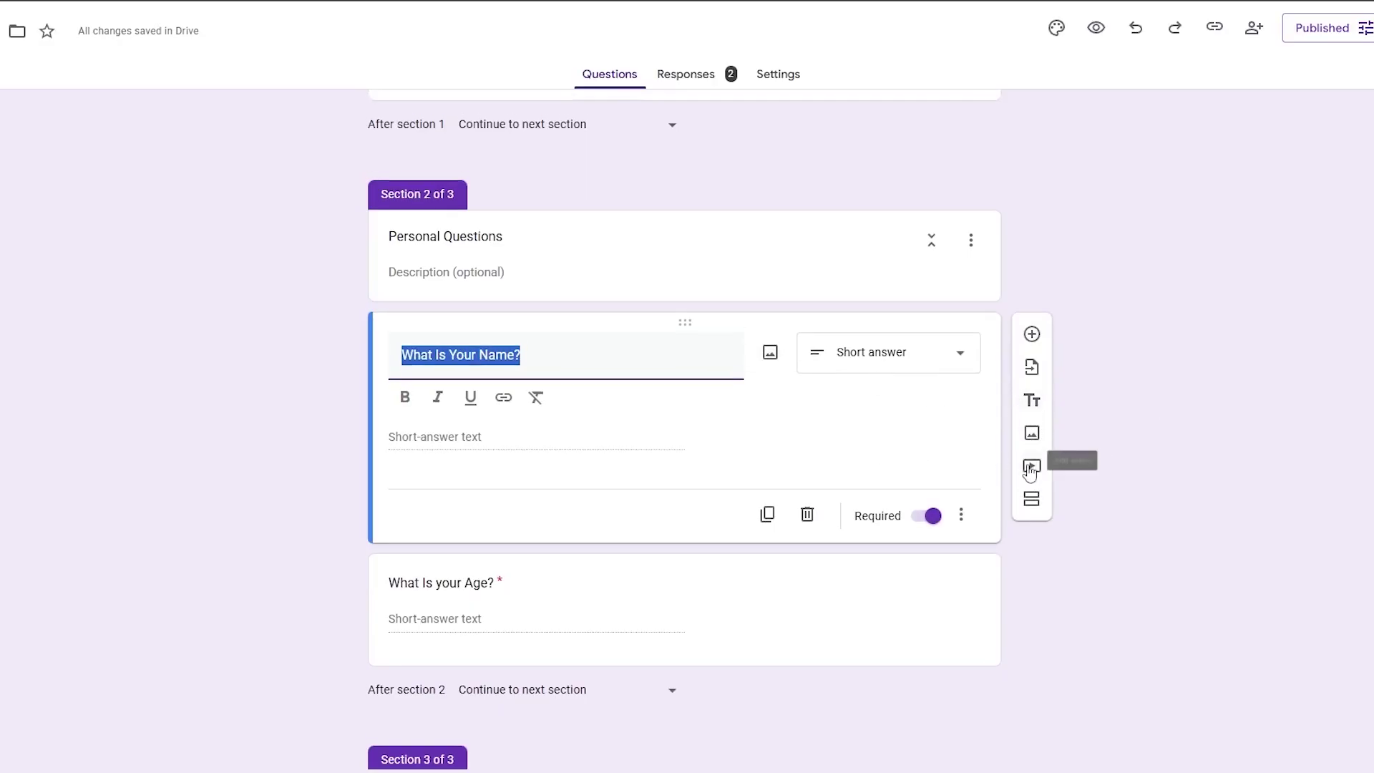
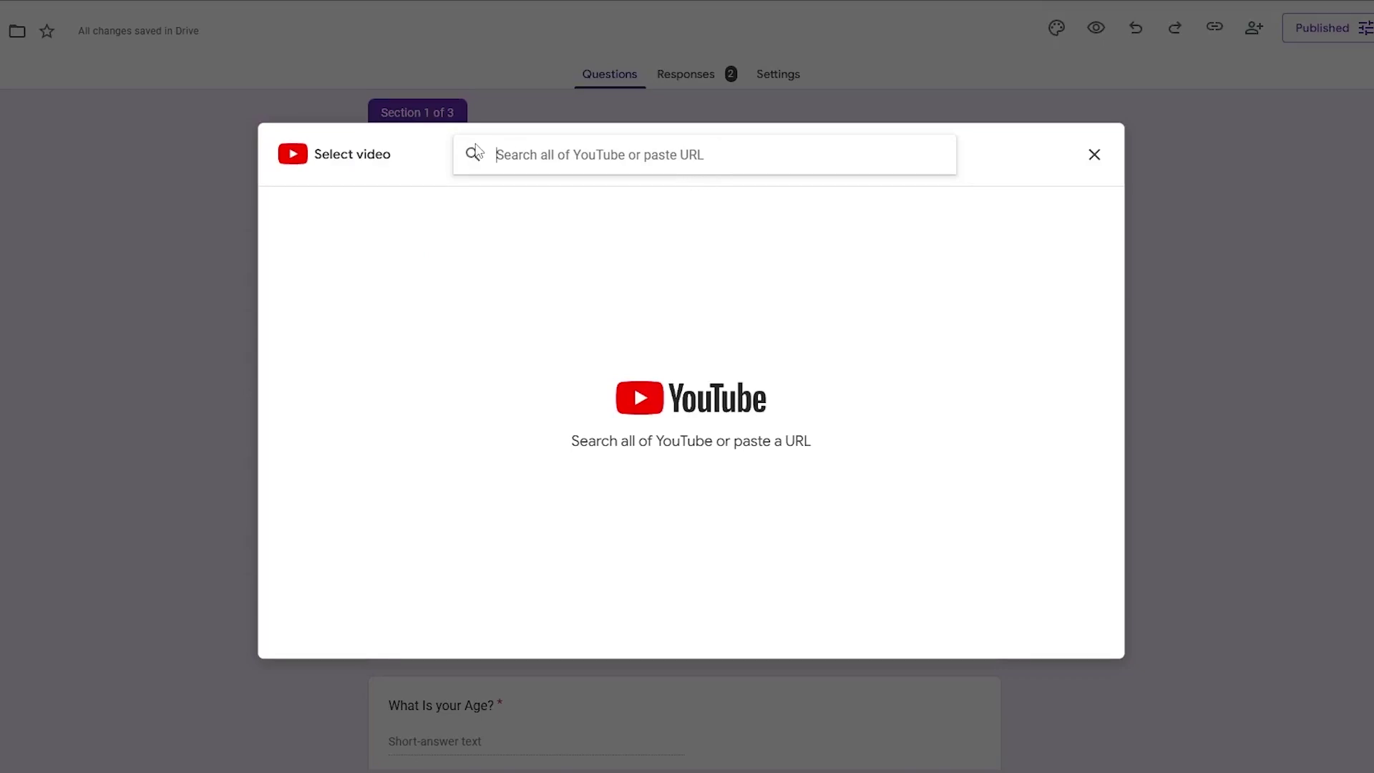
- Search YouTube for 'intro demo' videos
{"action": "type", "text": "intro"}
{"action": "key", "text": "Return"}
{"action": "scroll", "coordinate": [629, 392], "scroll_direction": "down", "scroll_amount": 10}
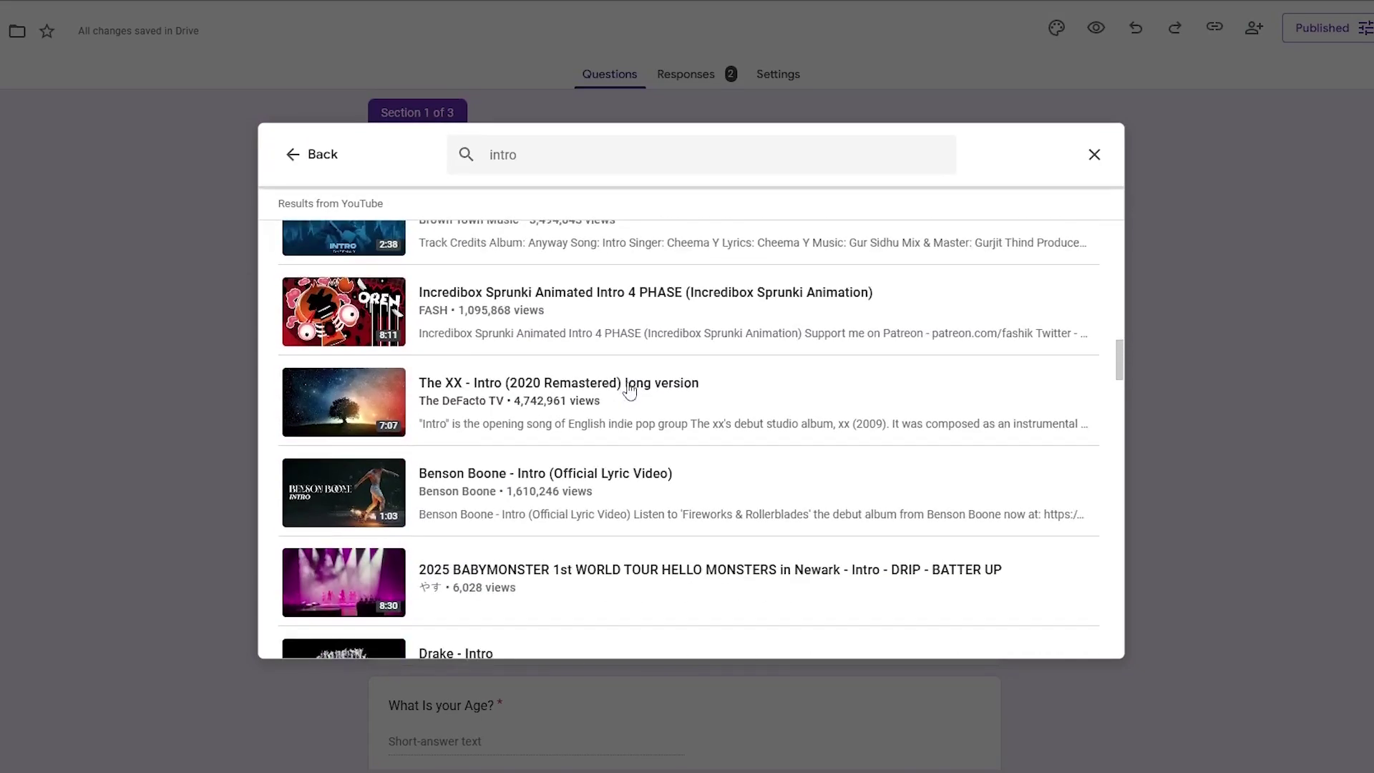
{"action": "scroll", "coordinate": [629, 391], "scroll_direction": "up", "scroll_amount": 1}
{"action": "left_click", "coordinate": [525, 140]}
{"action": "type", "text": "demo"}
{"action": "key", "text": "Return"}
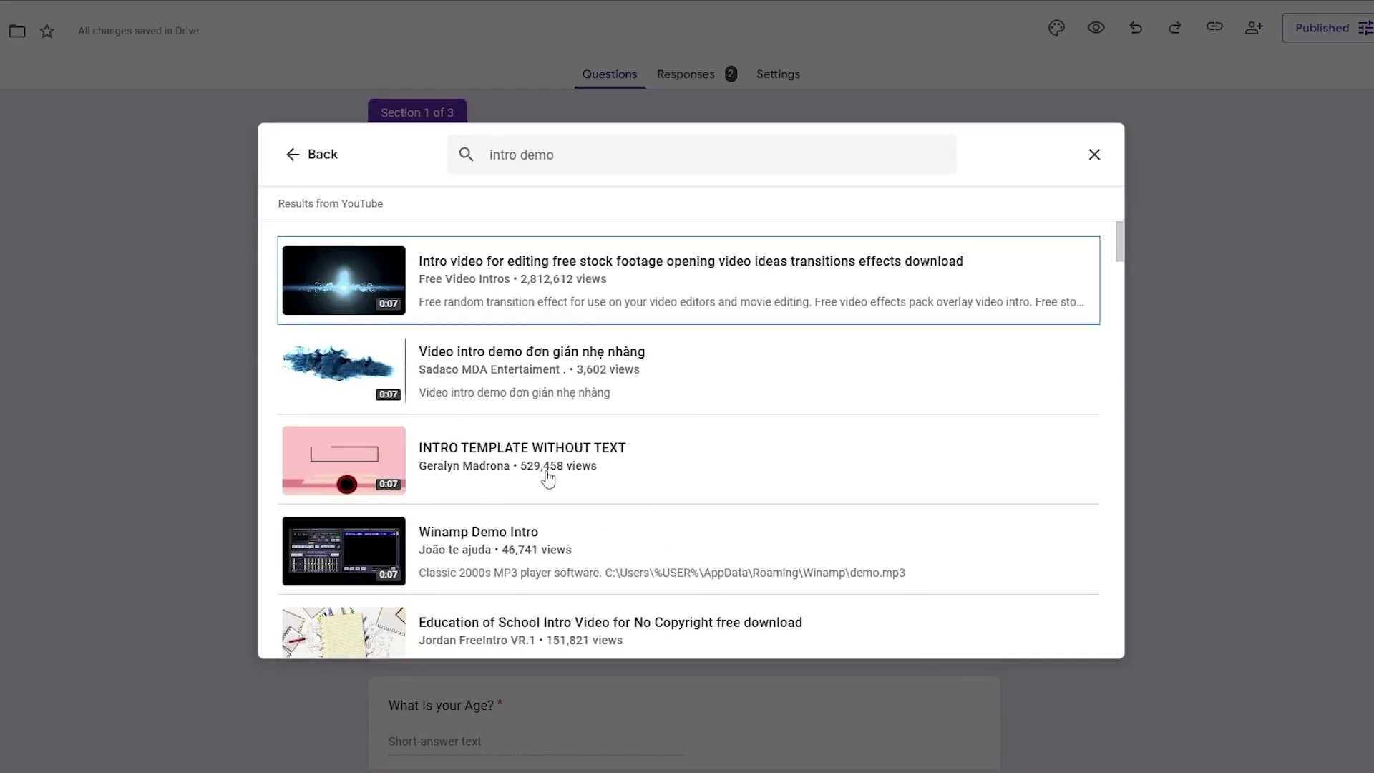
- Insert the INTRO TEMPLATE WITHOUT TEXT video, then delete it from the form
{"action": "double_click", "coordinate": [538, 474]}
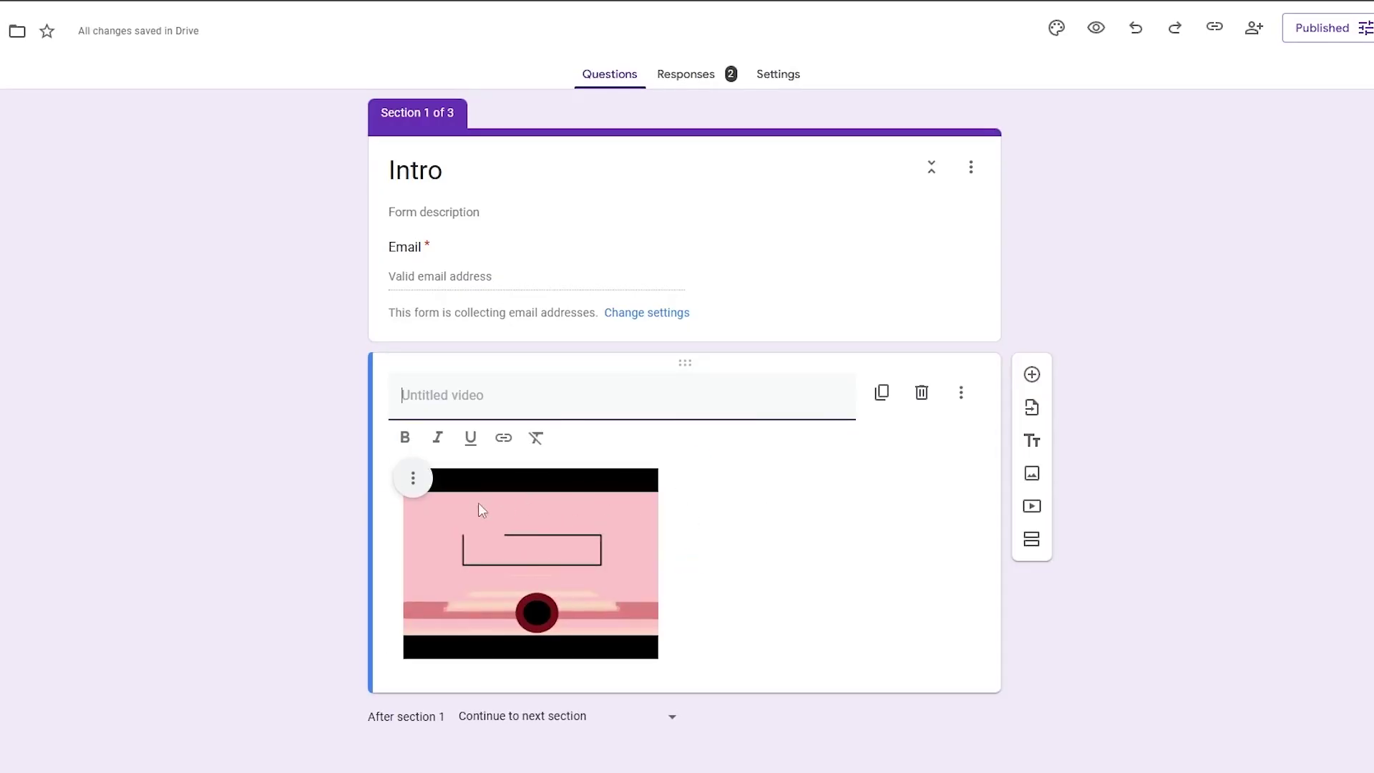
{"action": "left_click", "coordinate": [491, 573]}
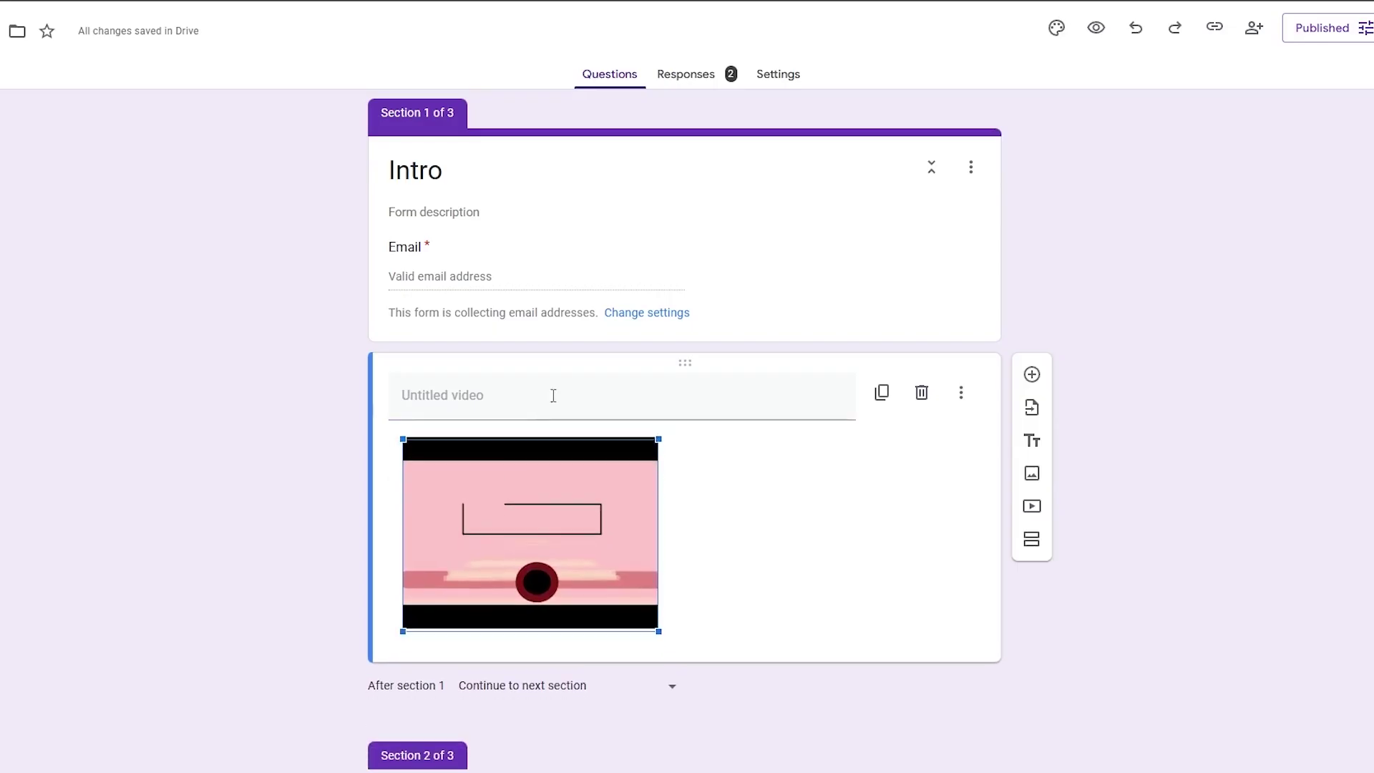
{"action": "left_click", "coordinate": [923, 392]}
{"action": "left_click", "coordinate": [853, 188]}
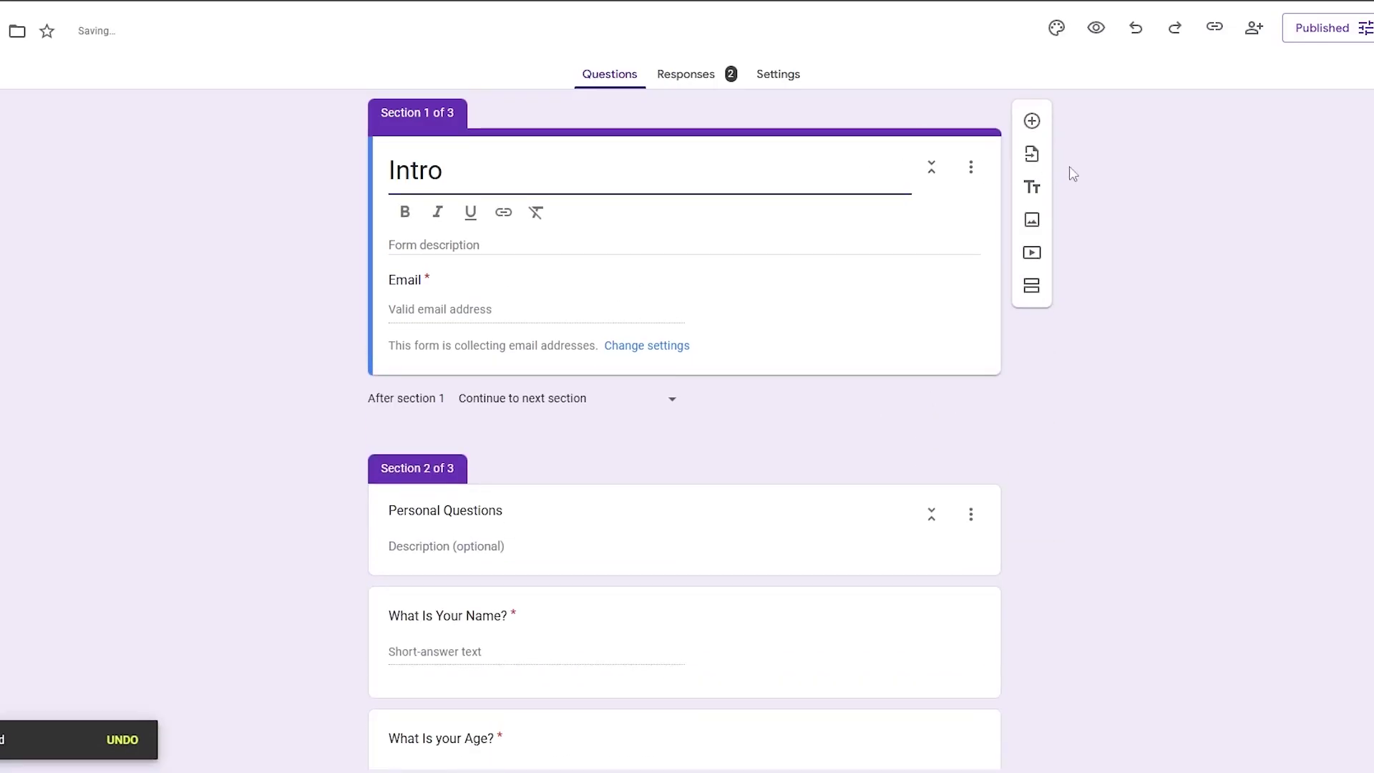
- Insert the Self-Introduction YouTube video into the Intro section
{"action": "left_click", "coordinate": [1031, 252]}
{"action": "scroll", "coordinate": [461, 587], "scroll_direction": "down", "scroll_amount": 3}
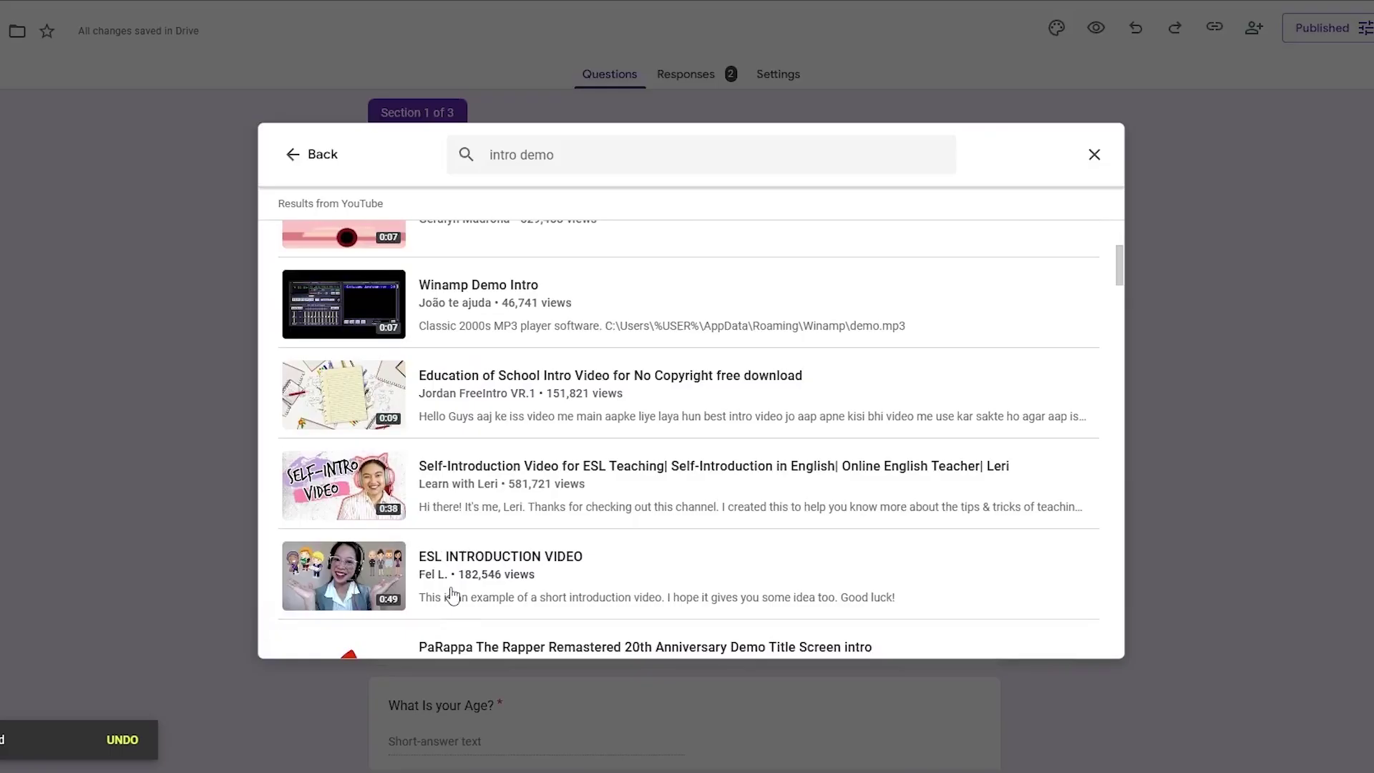
{"action": "left_click", "coordinate": [355, 494]}
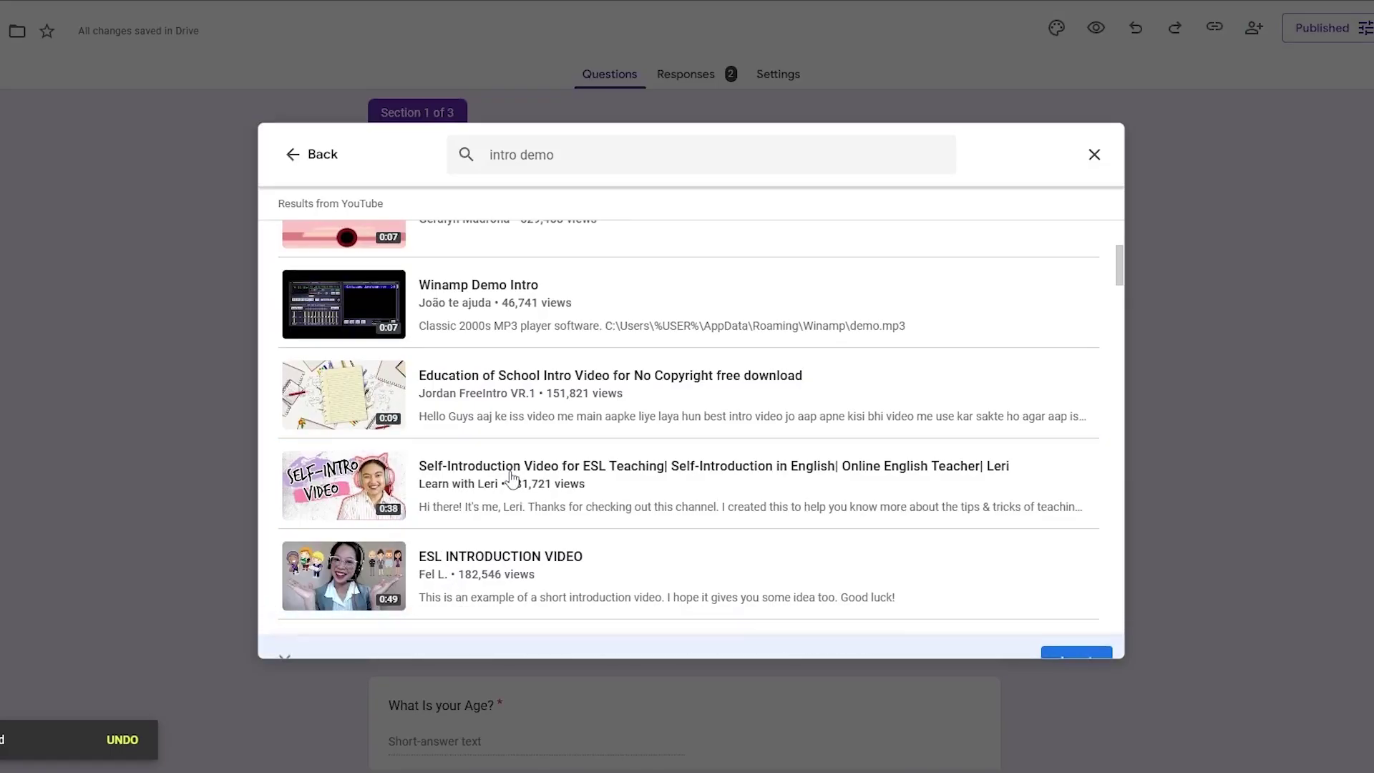
{"action": "left_click", "coordinate": [575, 518]}
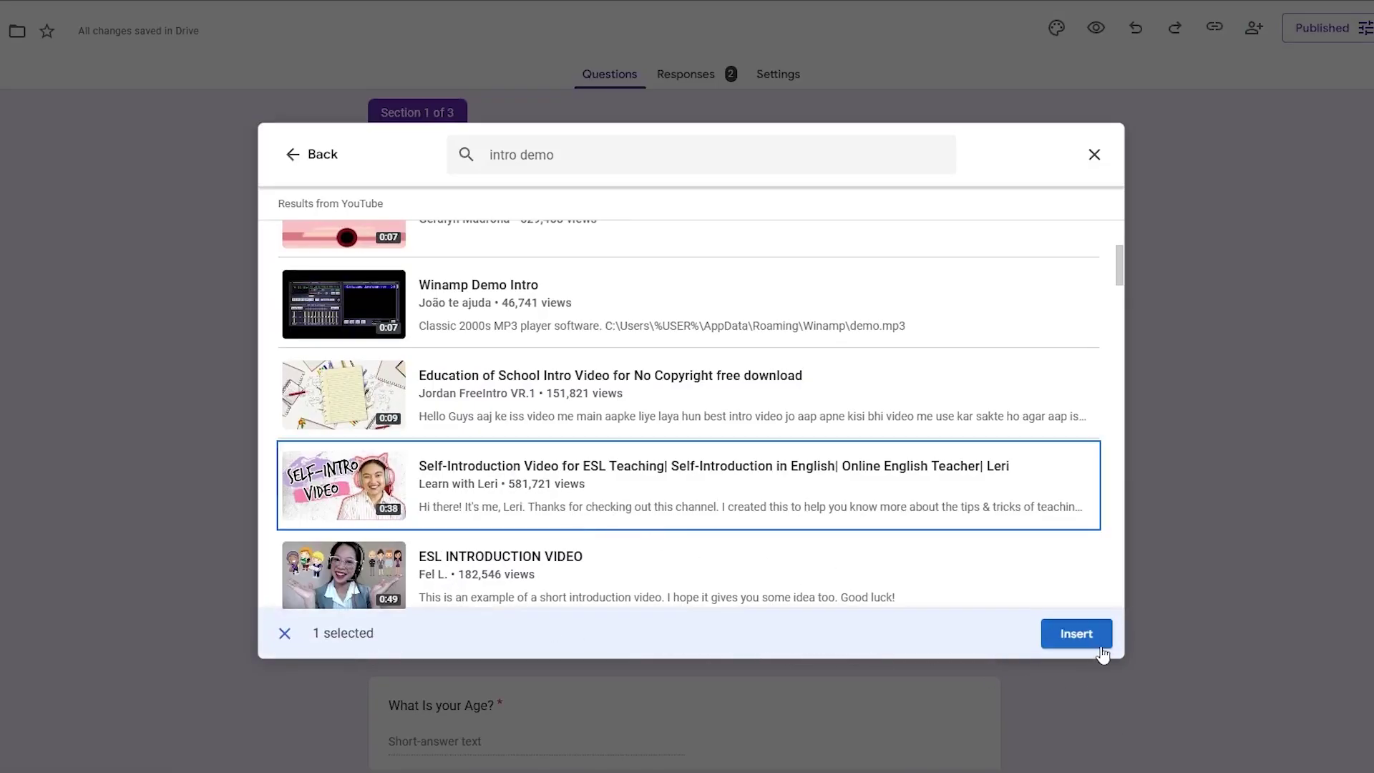
{"action": "left_click", "coordinate": [1081, 634]}
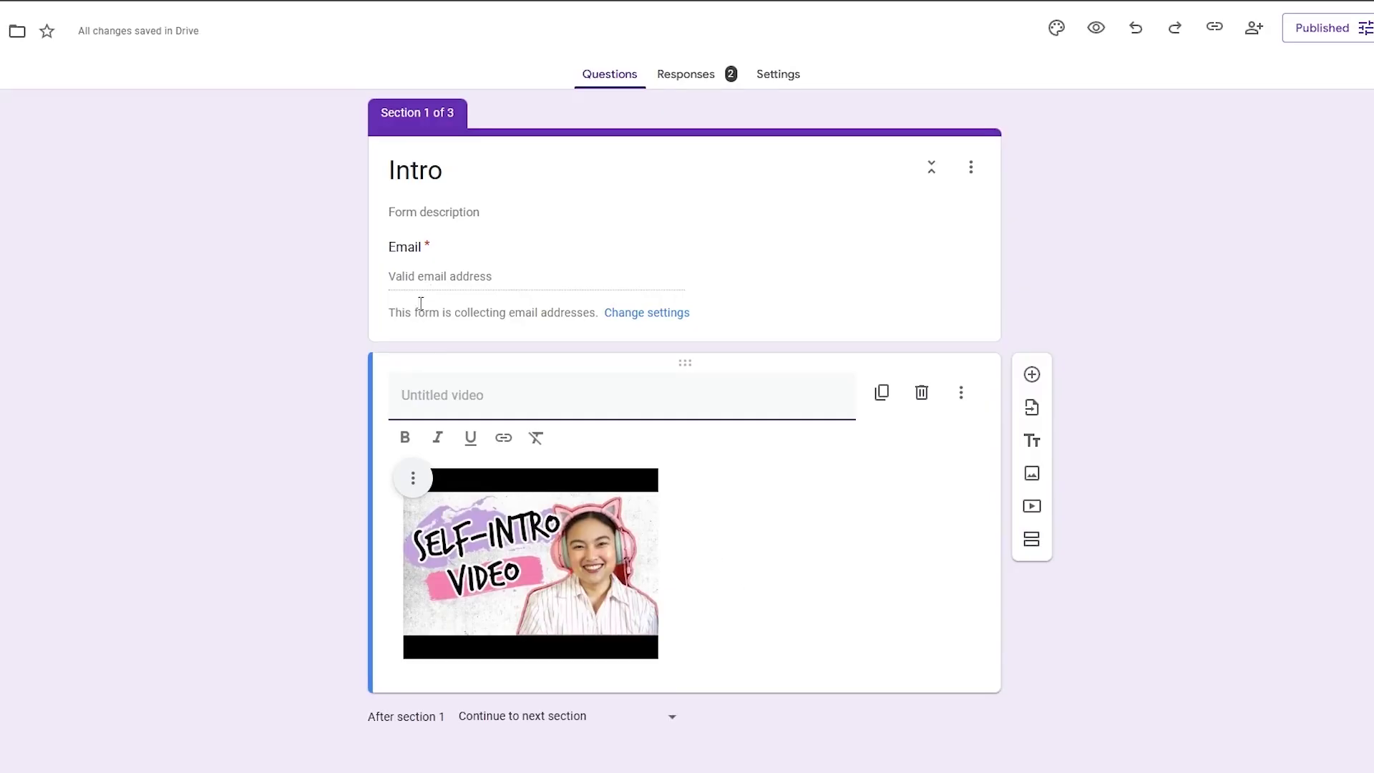
- Drag the Self-Introduction video up over the Intro card
{"action": "left_click", "coordinate": [538, 300]}
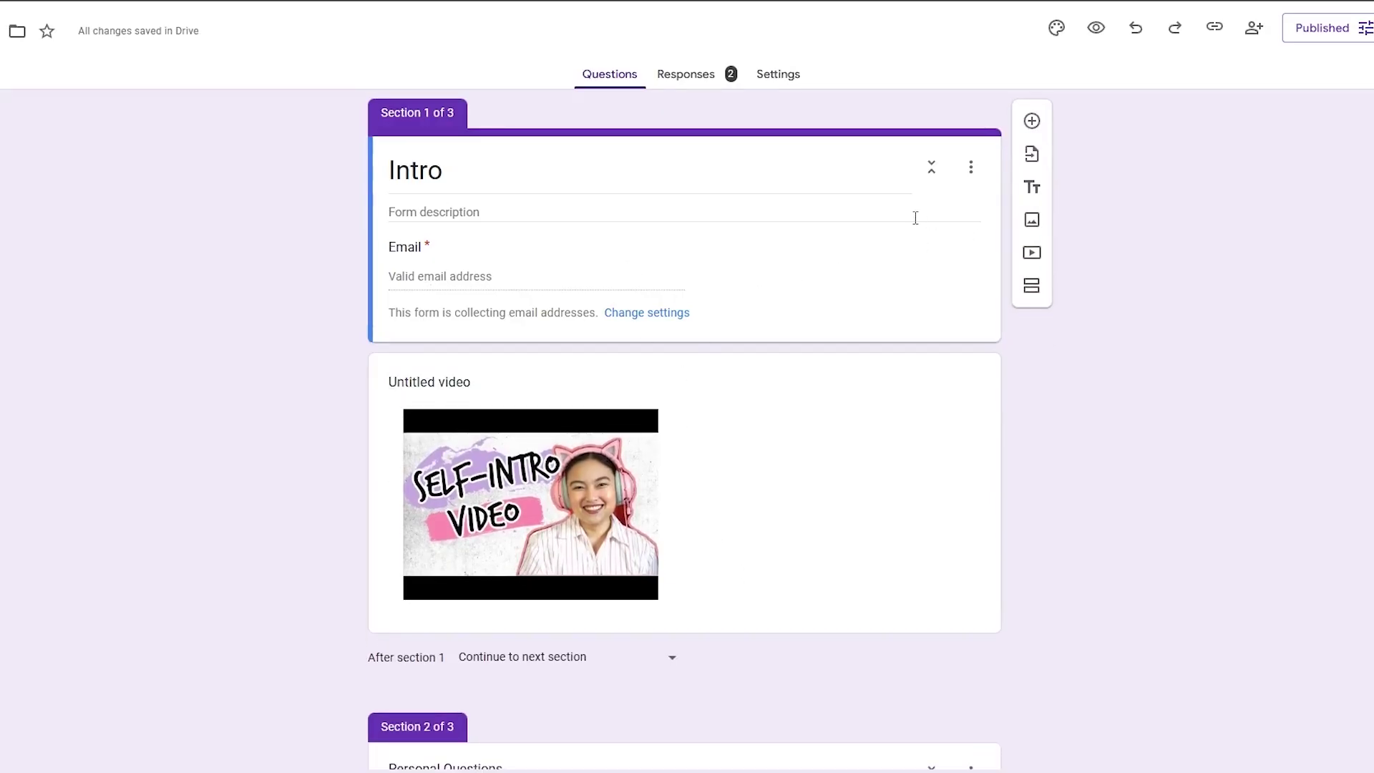
{"action": "left_click", "coordinate": [709, 518]}
{"action": "left_click_drag", "start_coordinate": [684, 362], "coordinate": [687, 119]}
{"action": "left_click", "coordinate": [921, 395]}
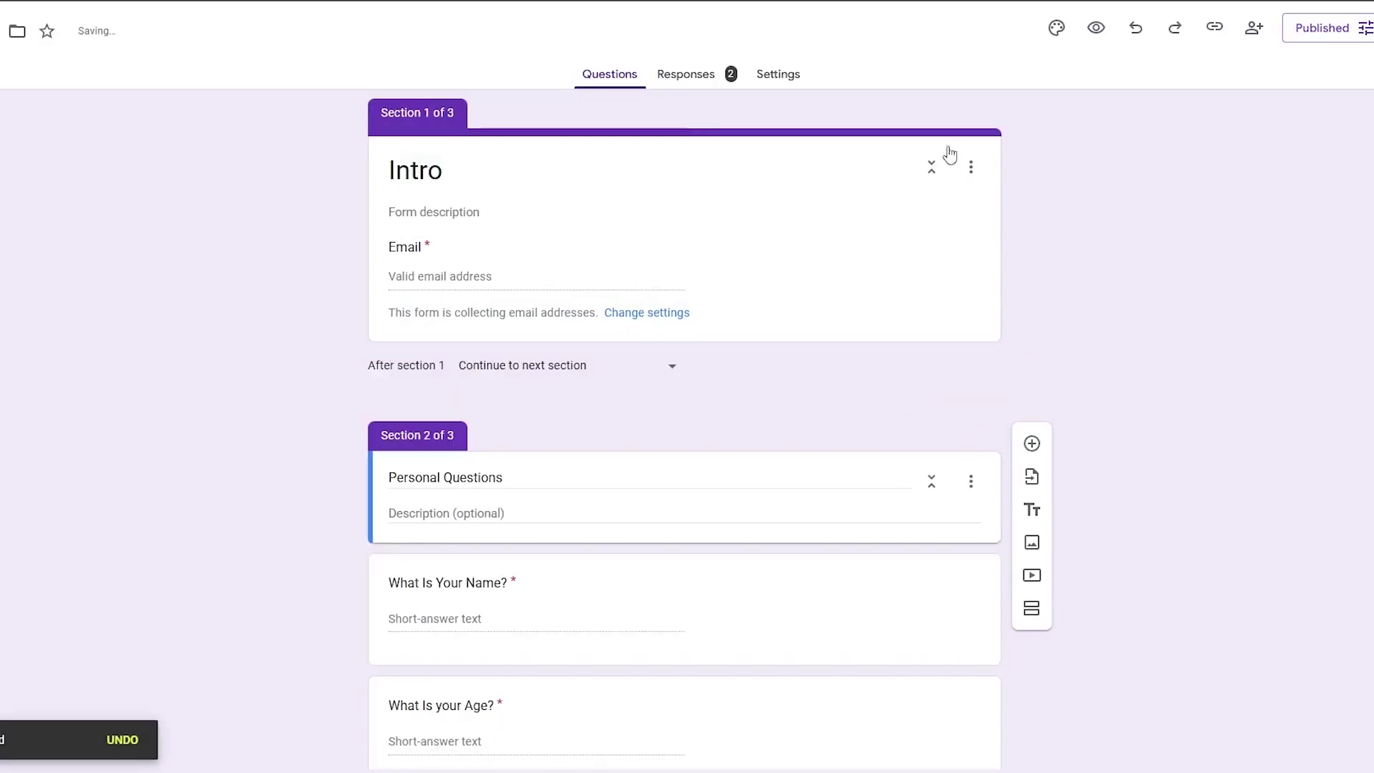
{"action": "left_click", "coordinate": [590, 166]}
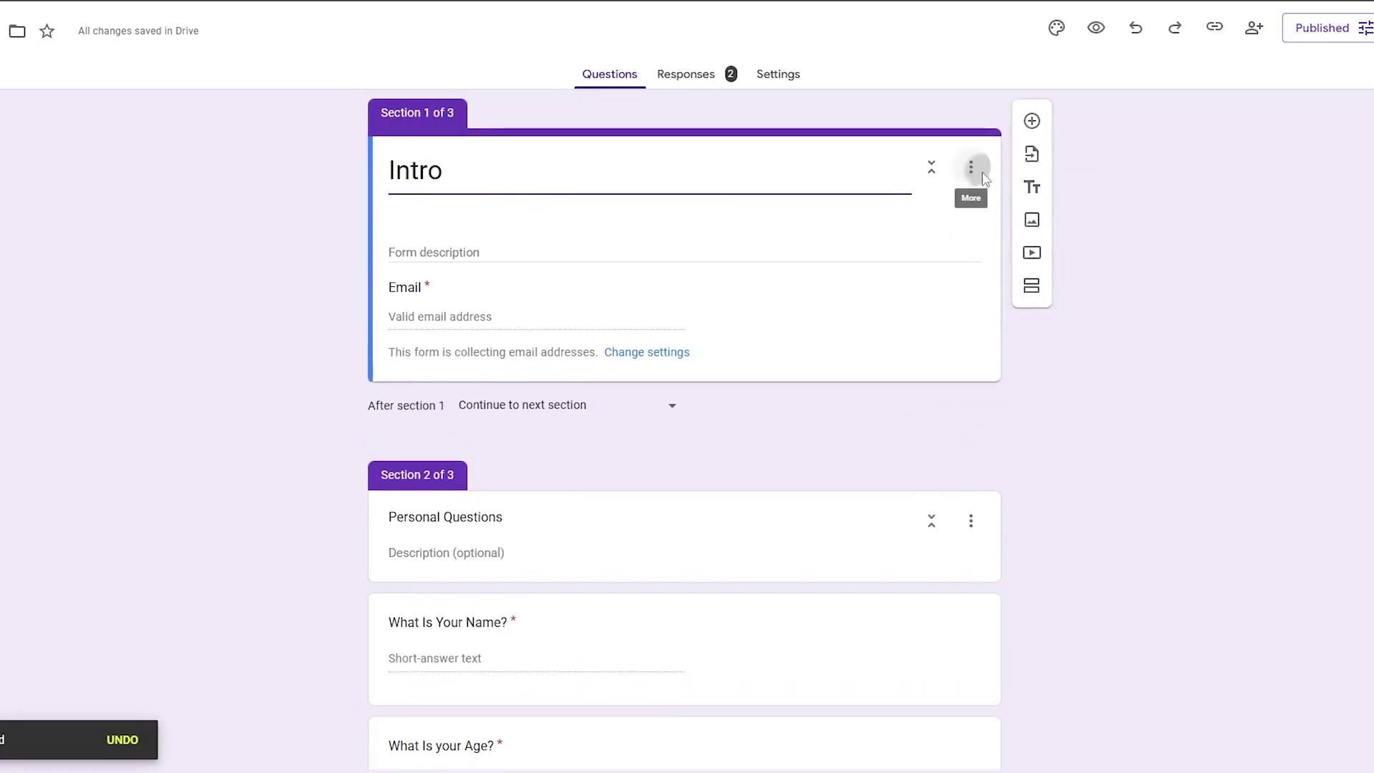
{"action": "left_click", "coordinate": [973, 172]}
{"action": "left_click", "coordinate": [979, 175]}
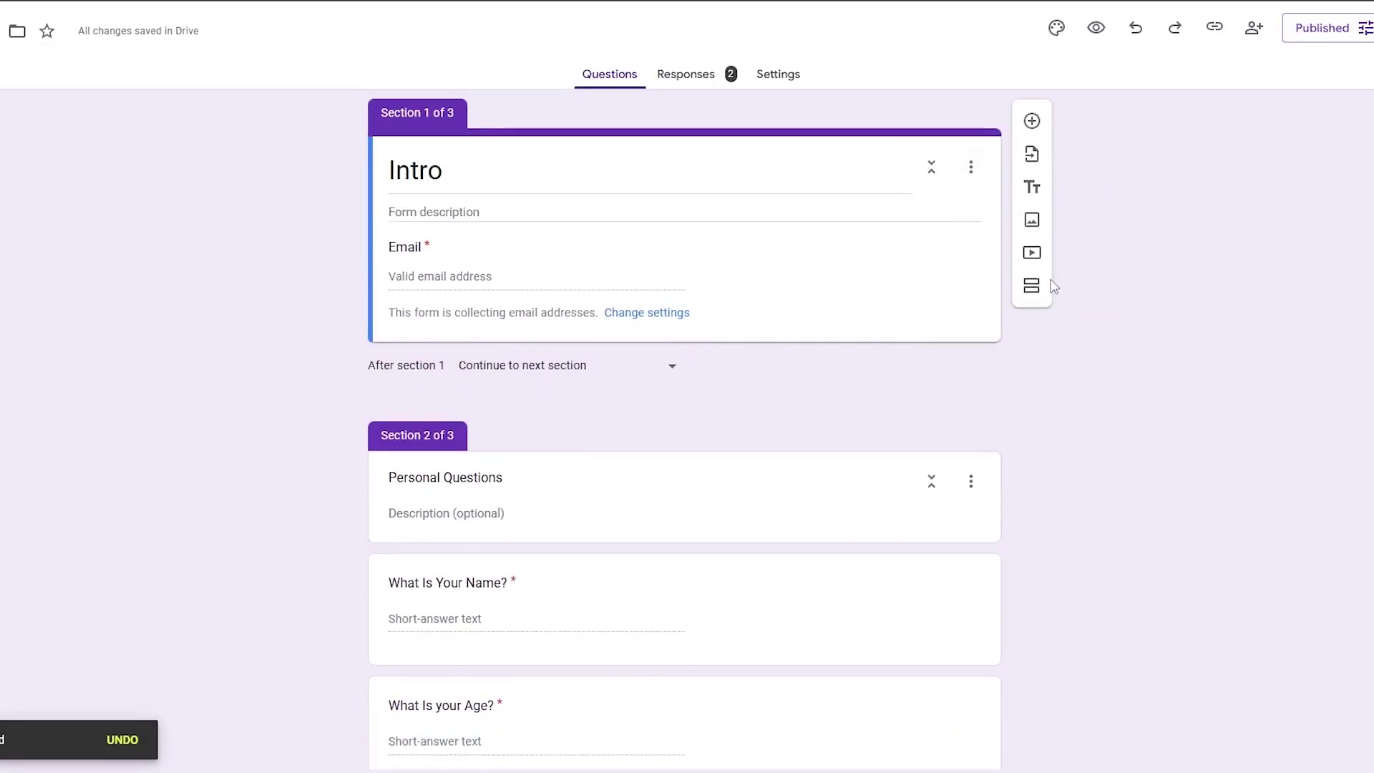
{"action": "left_click", "coordinate": [1029, 222]}
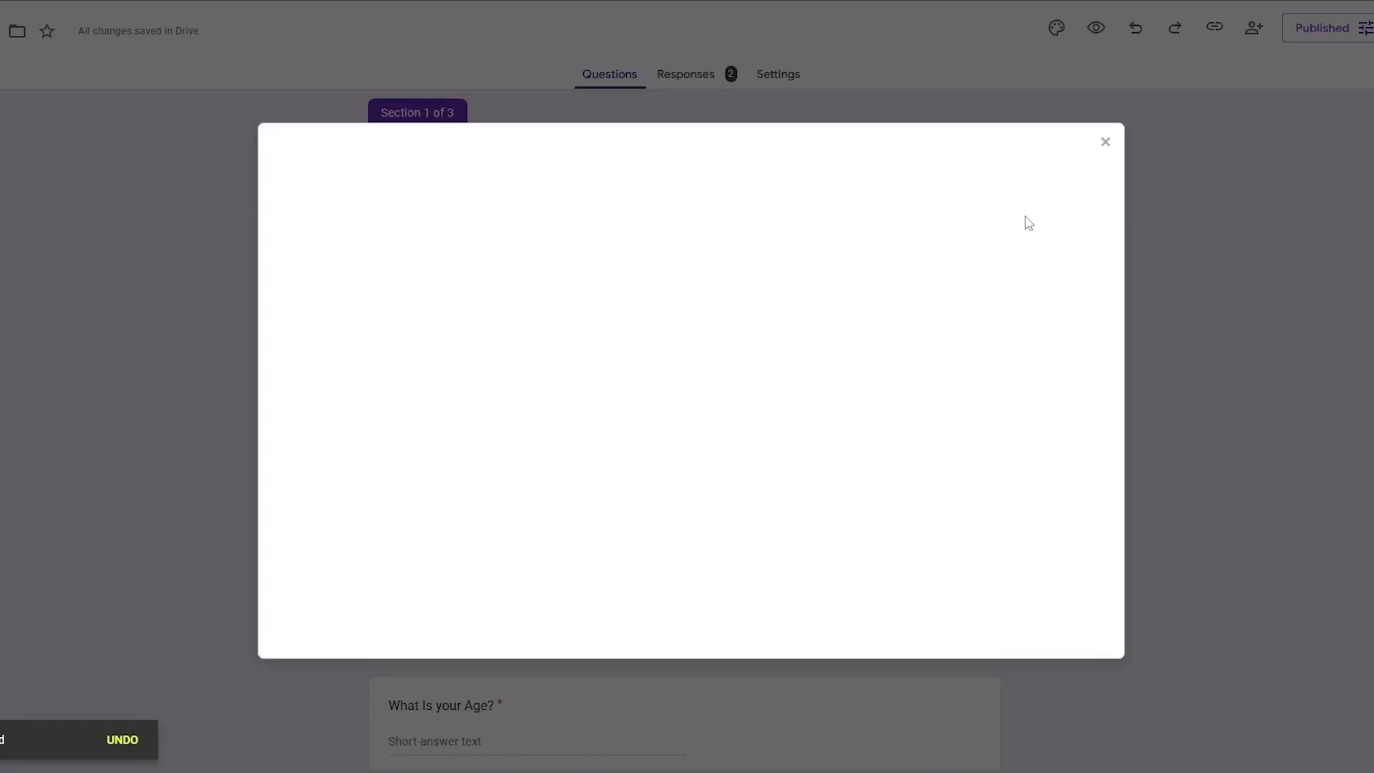
{"action": "left_click", "coordinate": [1095, 150]}
{"action": "scroll", "coordinate": [899, 230], "scroll_direction": "down", "scroll_amount": 7}
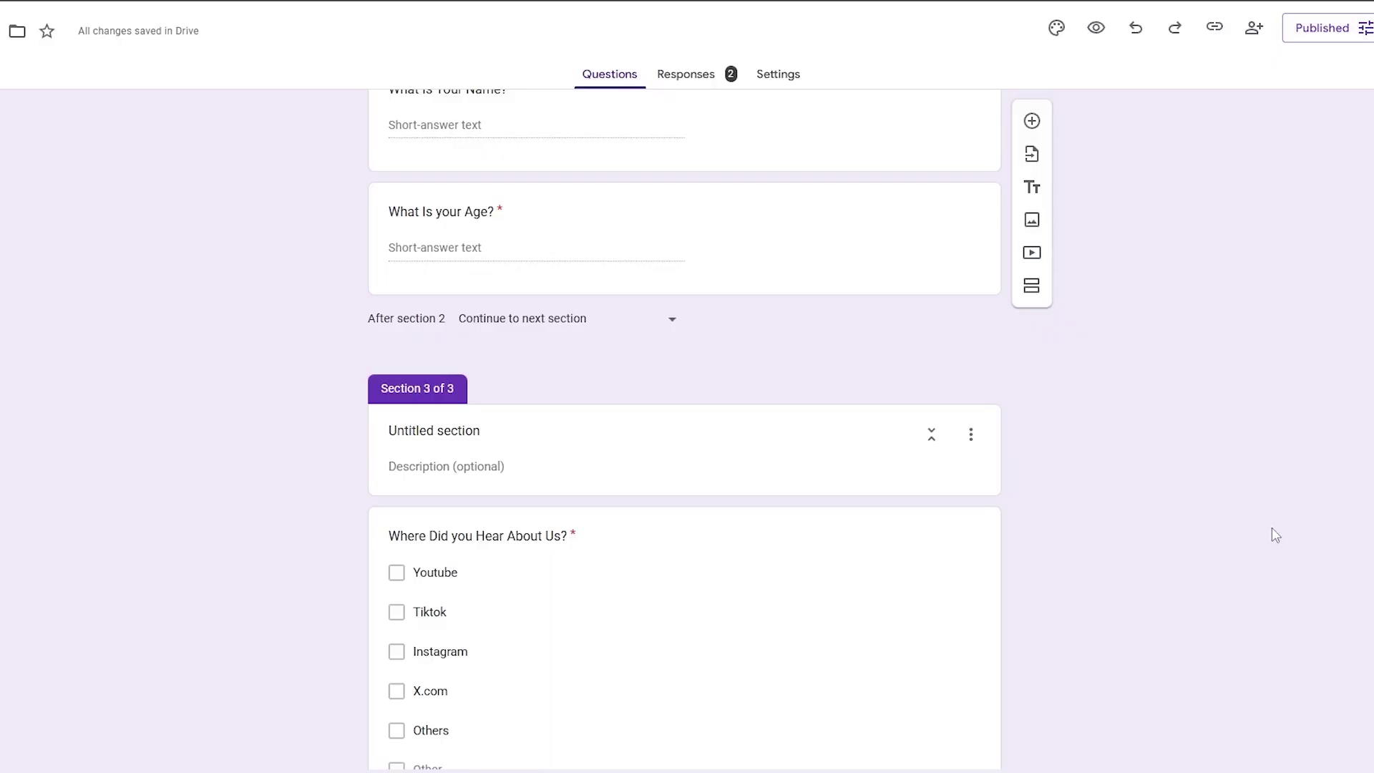
{"action": "scroll", "coordinate": [911, 334], "scroll_direction": "down", "scroll_amount": 1}
{"action": "scroll", "coordinate": [709, 117], "scroll_direction": "up", "scroll_amount": 8}
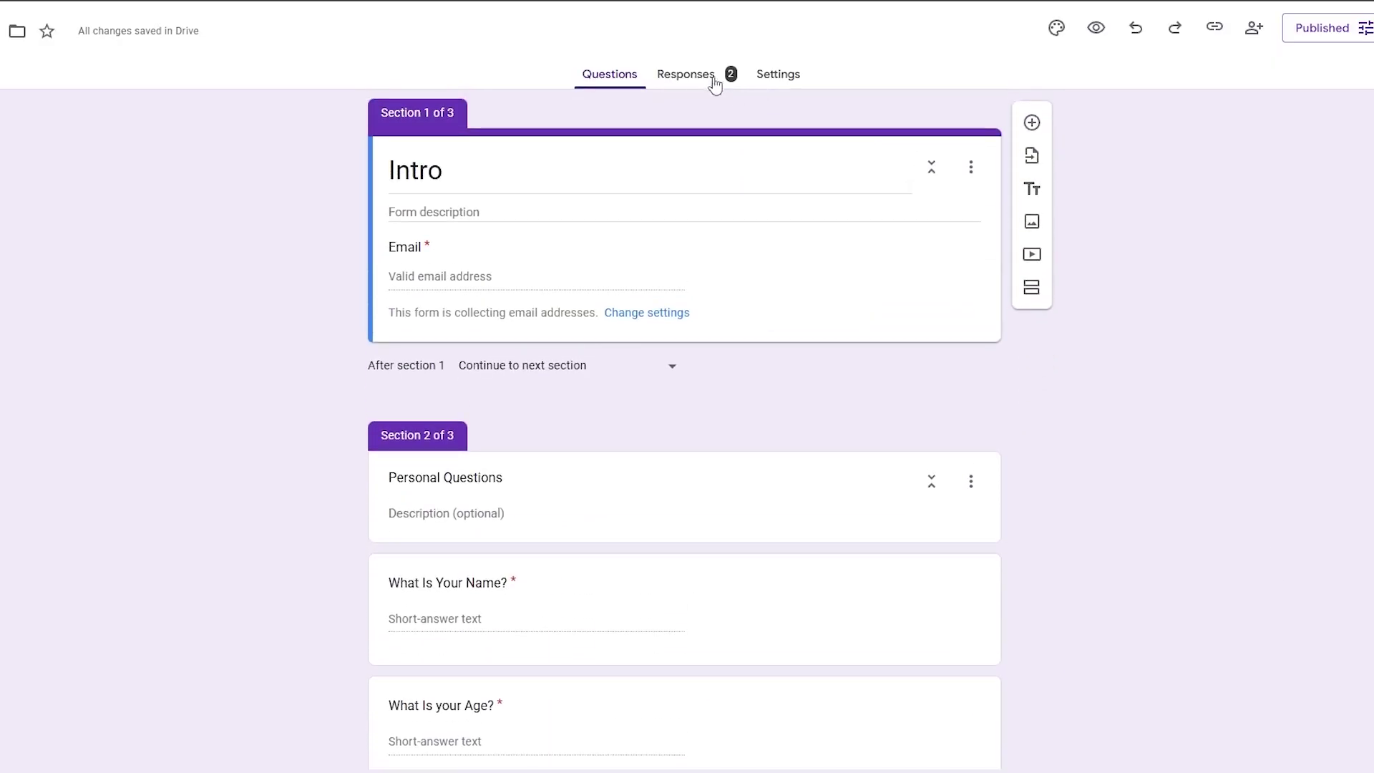
- Review the 2 responses in the Intro (Responses) sheet, then return to the Questions editor
{"action": "left_click", "coordinate": [714, 79]}
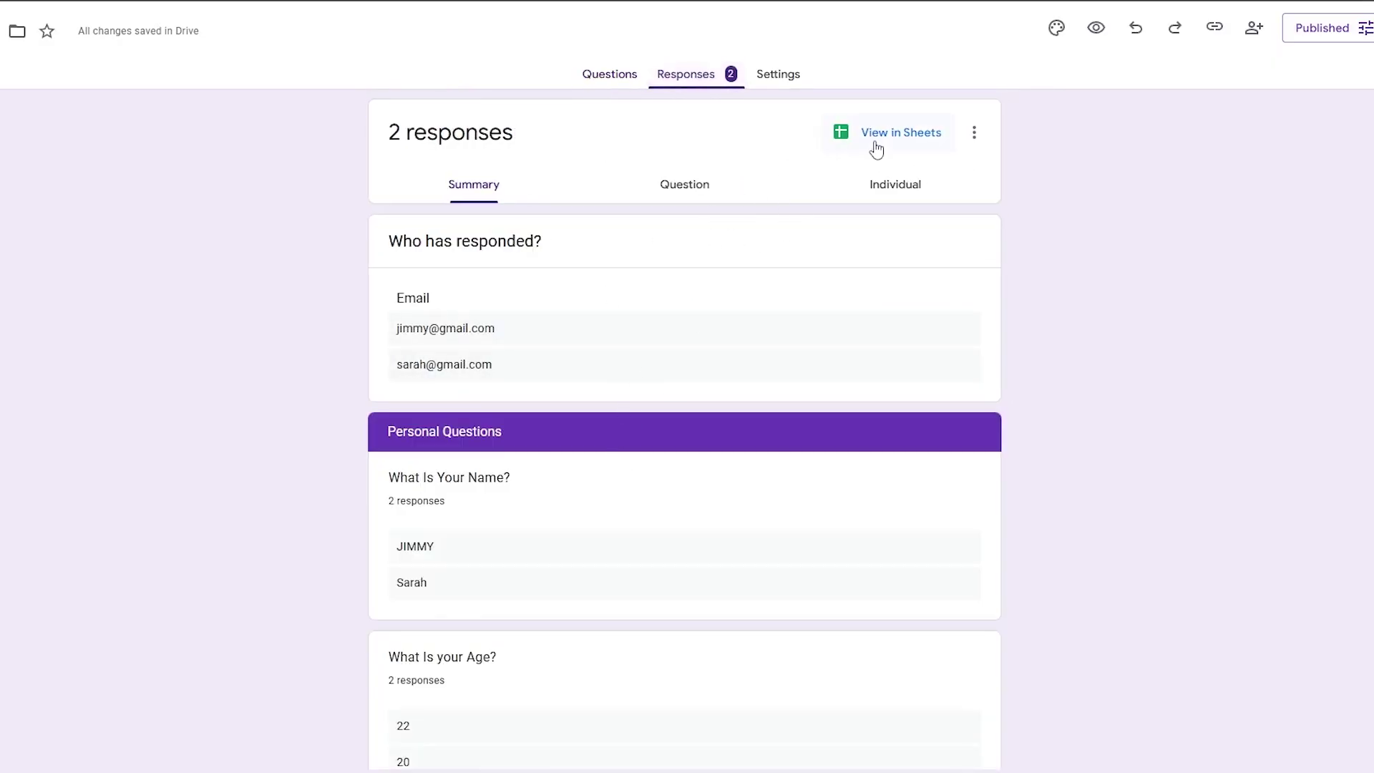
{"action": "left_click", "coordinate": [876, 148]}
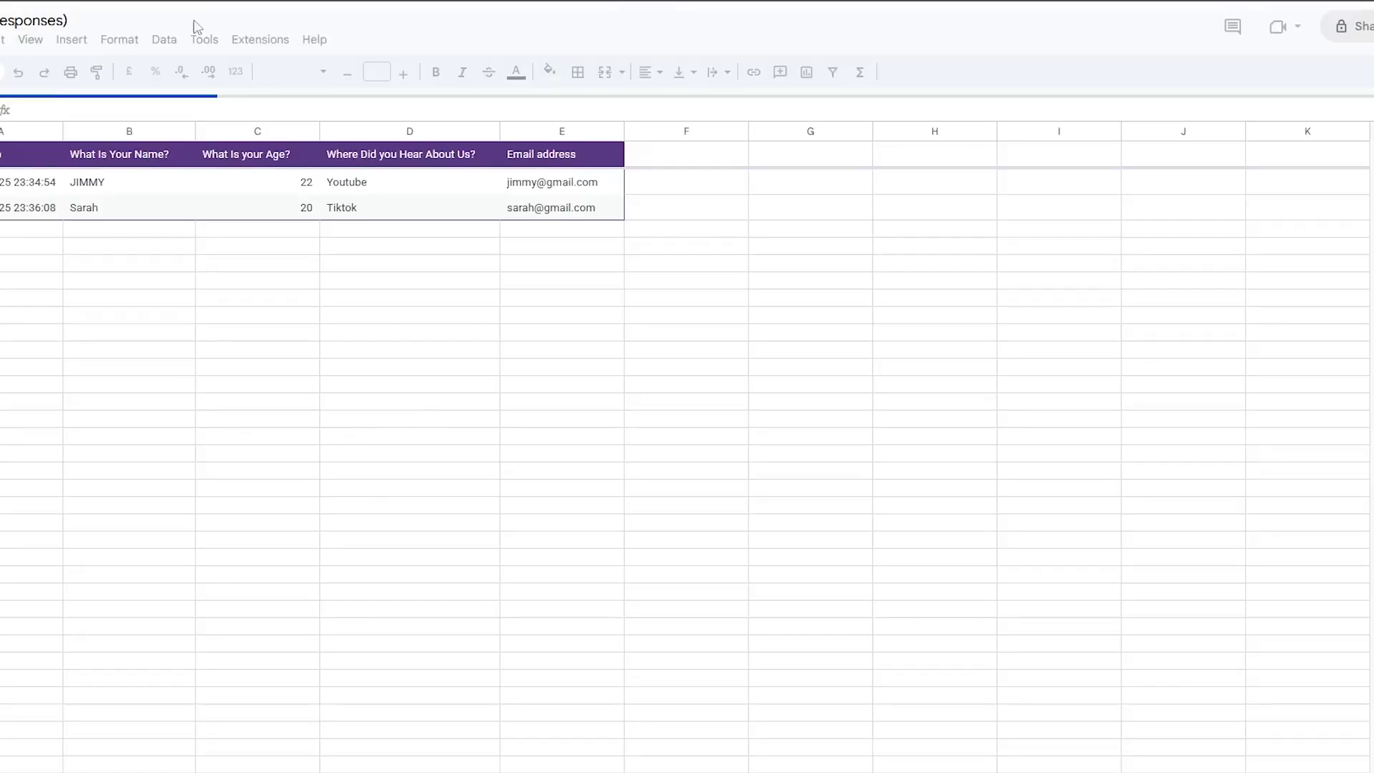
{"action": "left_click", "coordinate": [196, 3]}
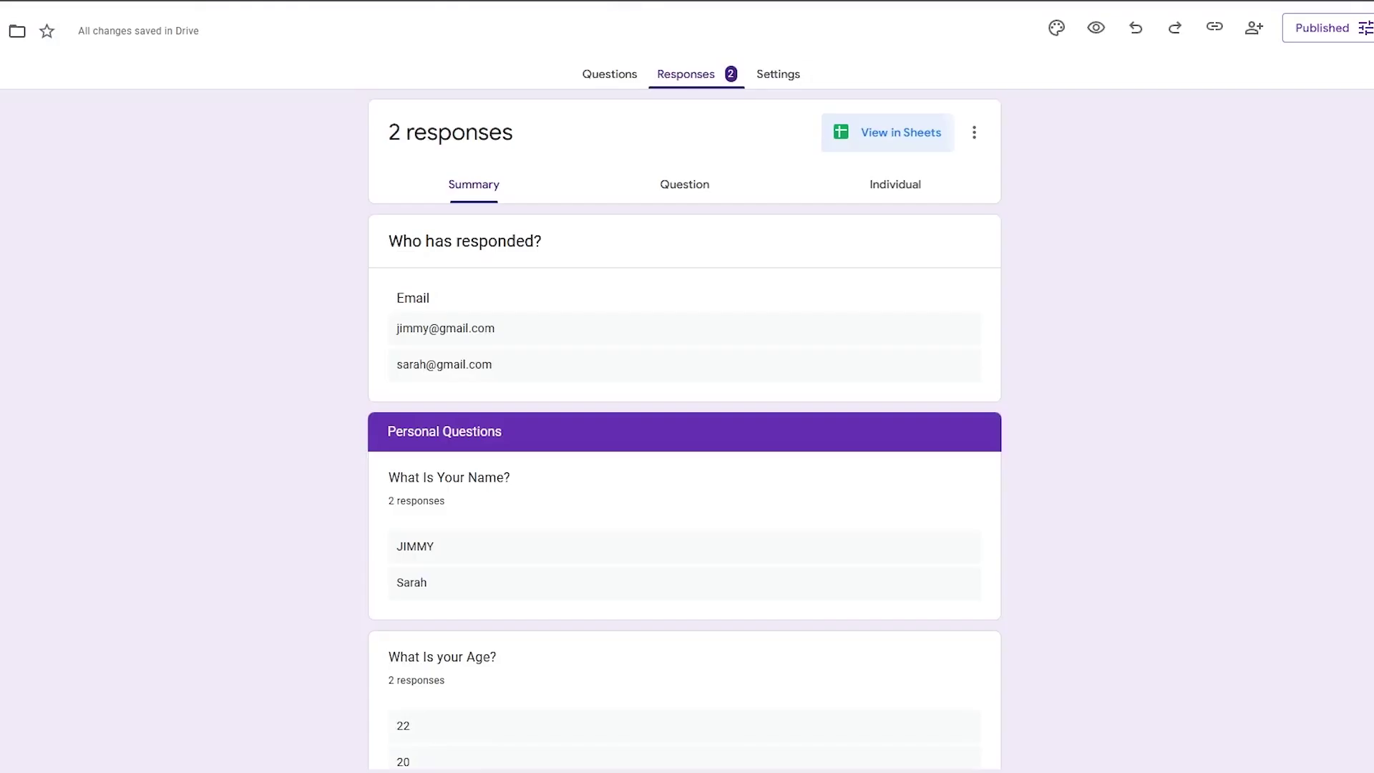
{"action": "left_click", "coordinate": [609, 74]}
{"action": "scroll", "coordinate": [699, 443], "scroll_direction": "down", "scroll_amount": 3}
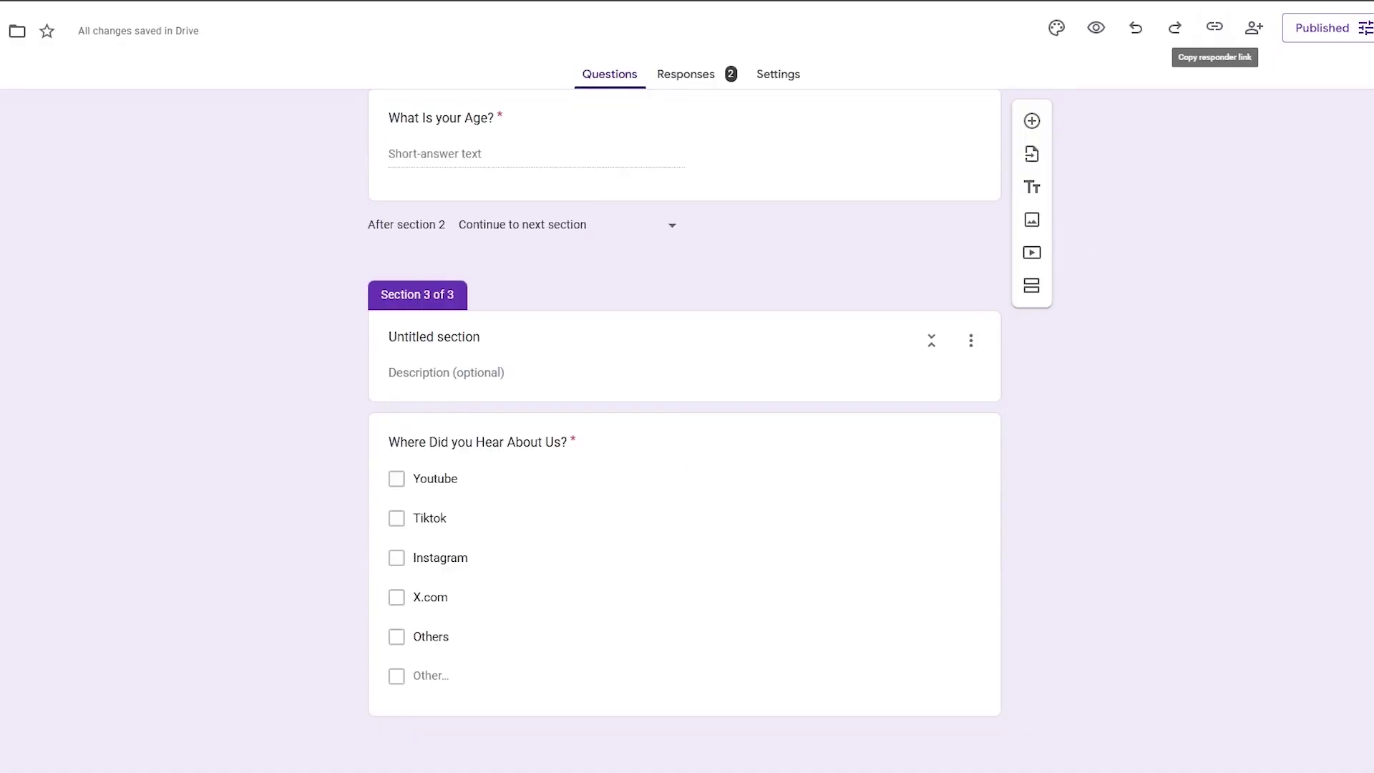
{"action": "left_click", "coordinate": [107, 3]}
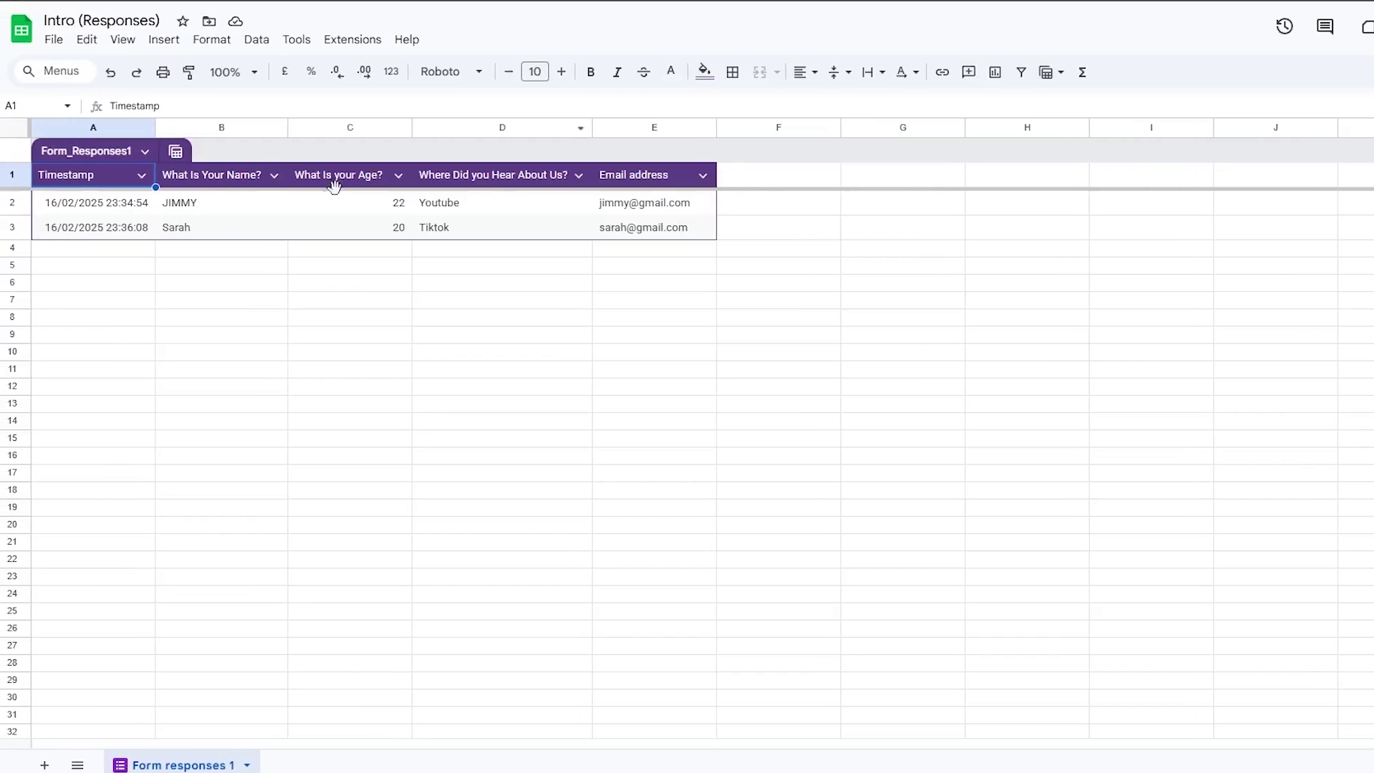
{"action": "key", "text": "ctrl+shift+Tab"}
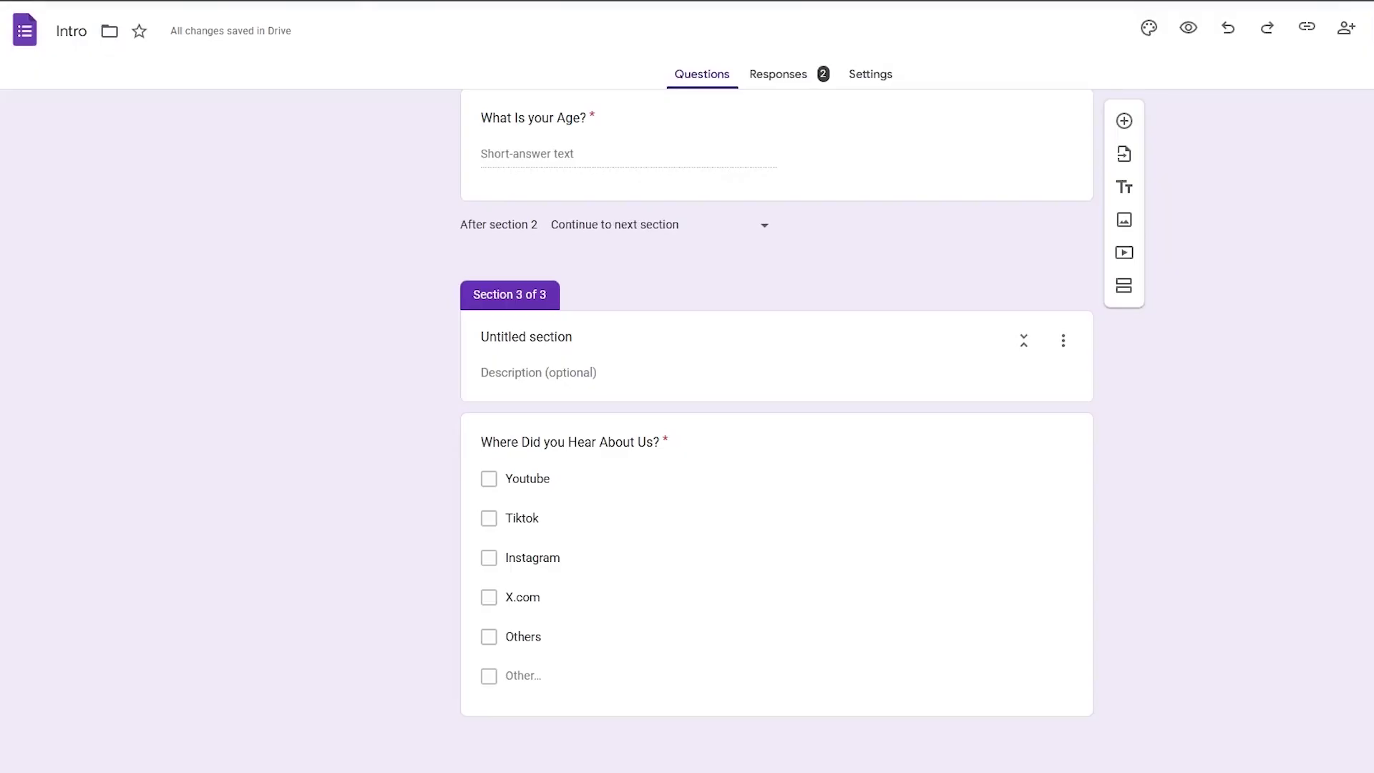
- Scroll through the response Summary, then view answers individually starting at response 1 of 2
{"action": "key", "text": "ctrl+Tab"}
{"action": "key", "text": "ctrl+shift+Tab"}
{"action": "scroll", "coordinate": [730, 358], "scroll_direction": "up", "scroll_amount": 5}
{"action": "left_click", "coordinate": [780, 74]}
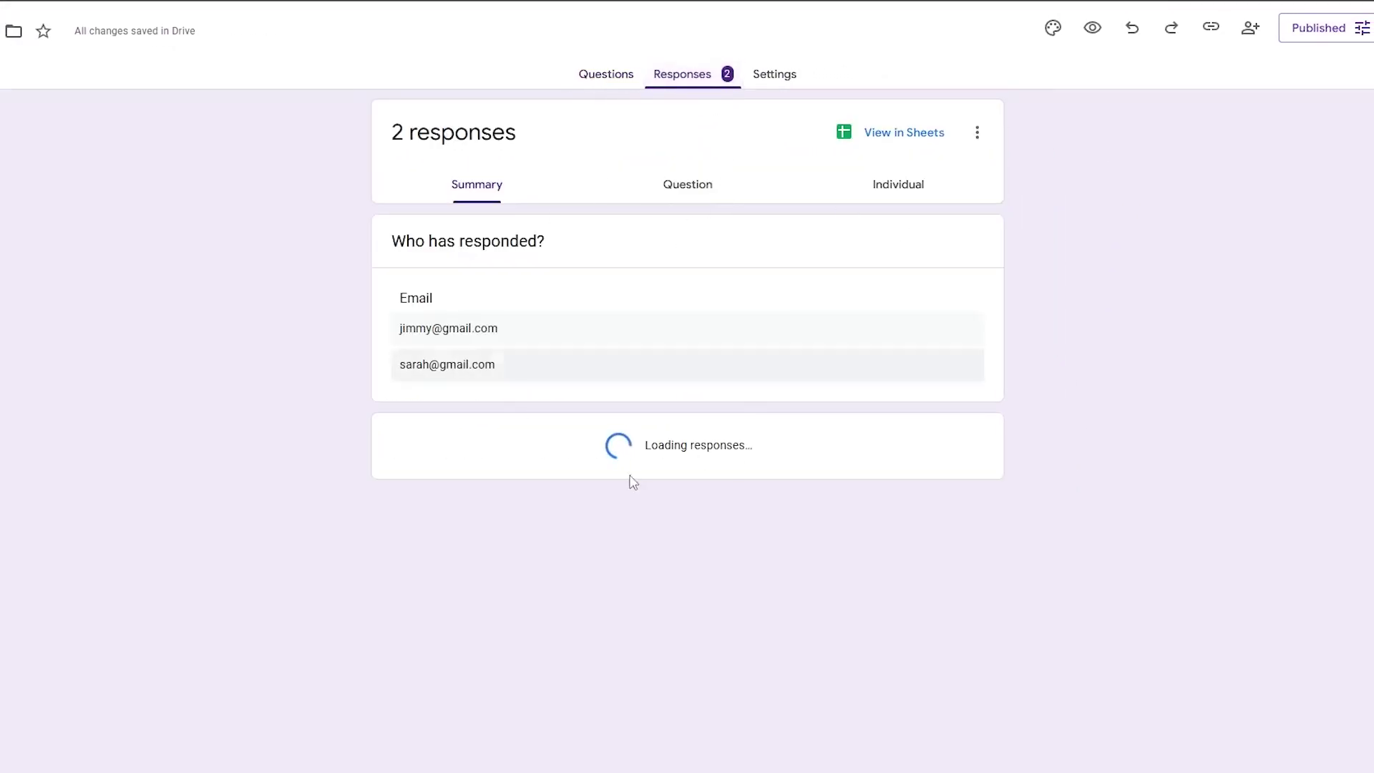
{"action": "scroll", "coordinate": [513, 303], "scroll_direction": "down", "scroll_amount": 6}
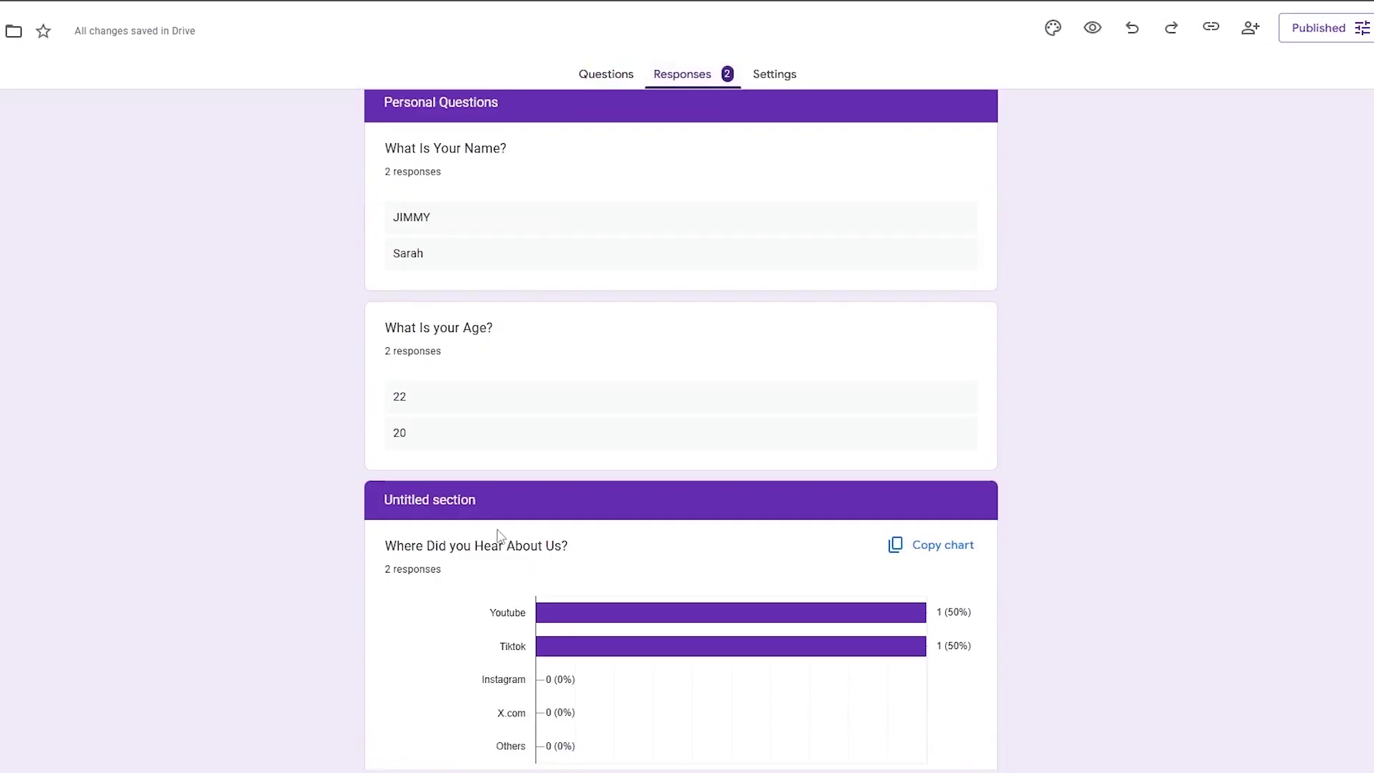
{"action": "scroll", "coordinate": [954, 577], "scroll_direction": "up", "scroll_amount": 6}
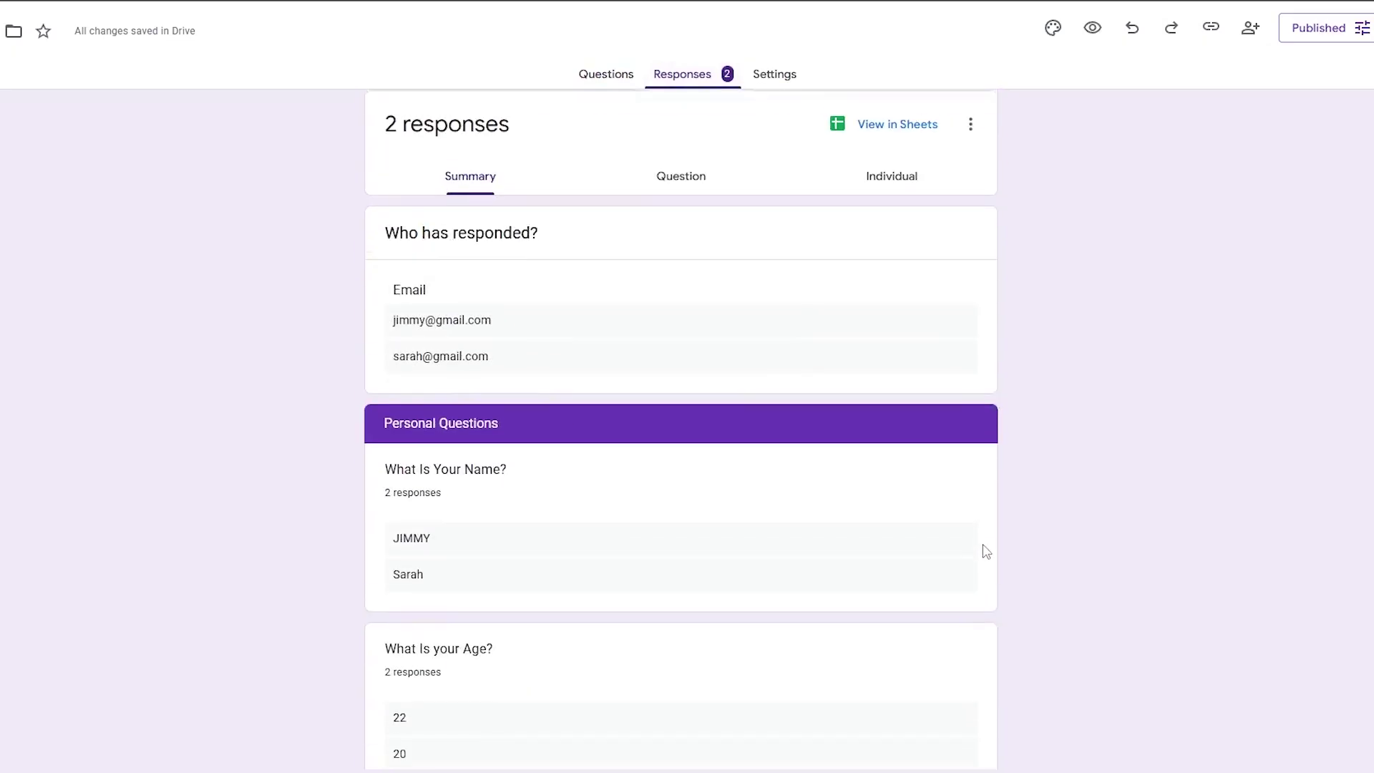
{"action": "left_click", "coordinate": [637, 200]}
{"action": "left_click", "coordinate": [907, 194]}
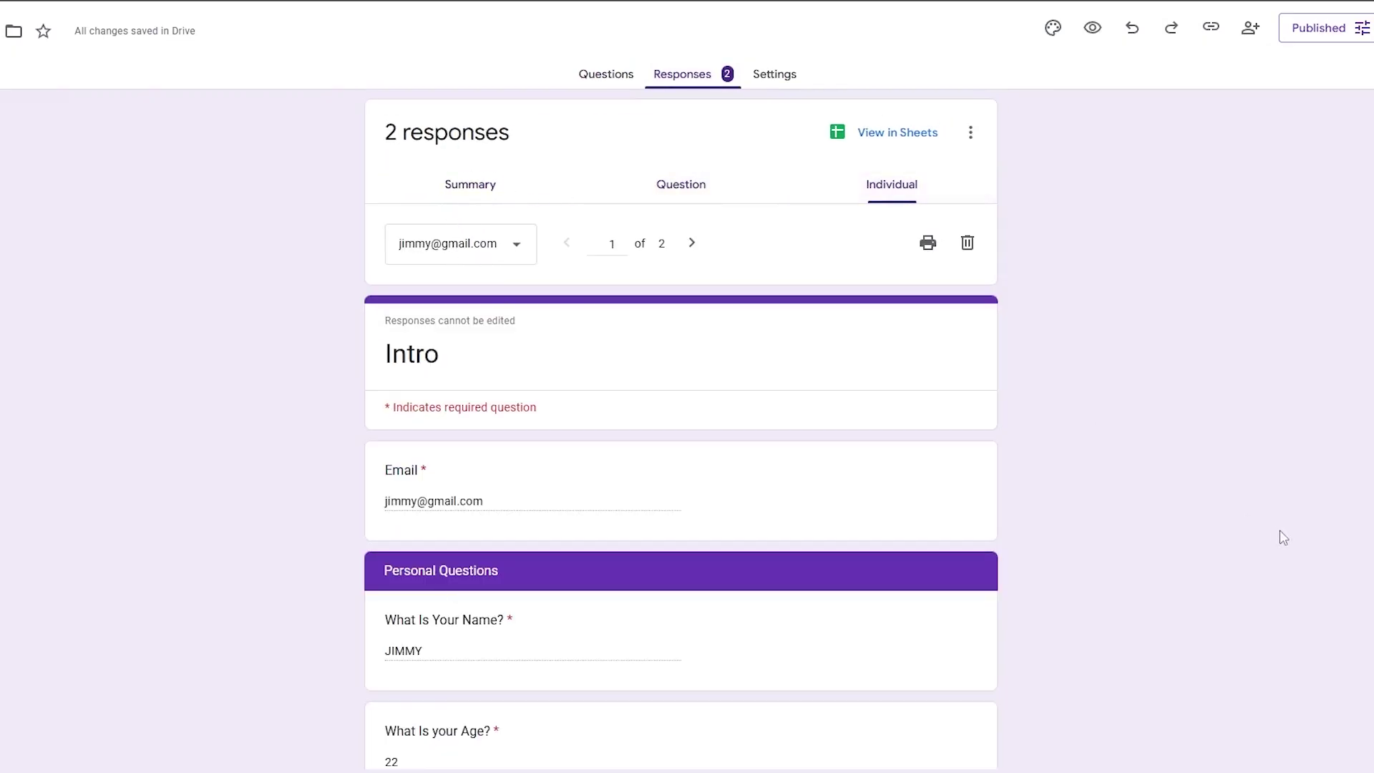